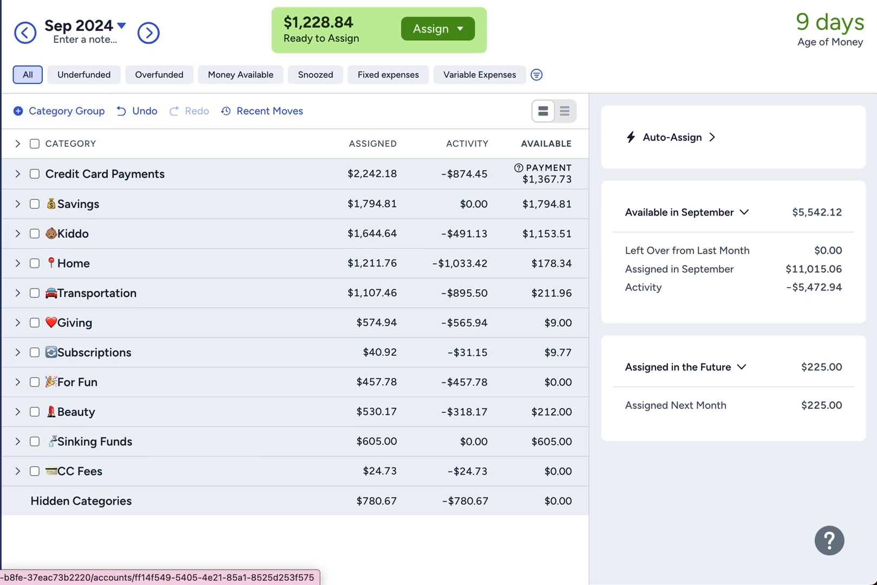
- Open the Checking - AHCU account and approve the new 09/25/2024 Paycheck transaction
{"action": "left_click", "coordinate": [1, 167]}
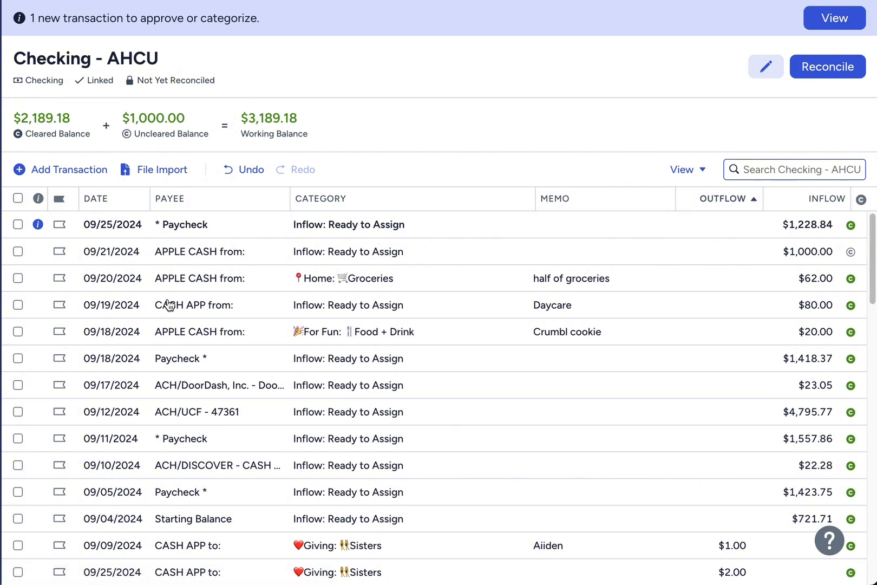
{"action": "left_click", "coordinate": [36, 226]}
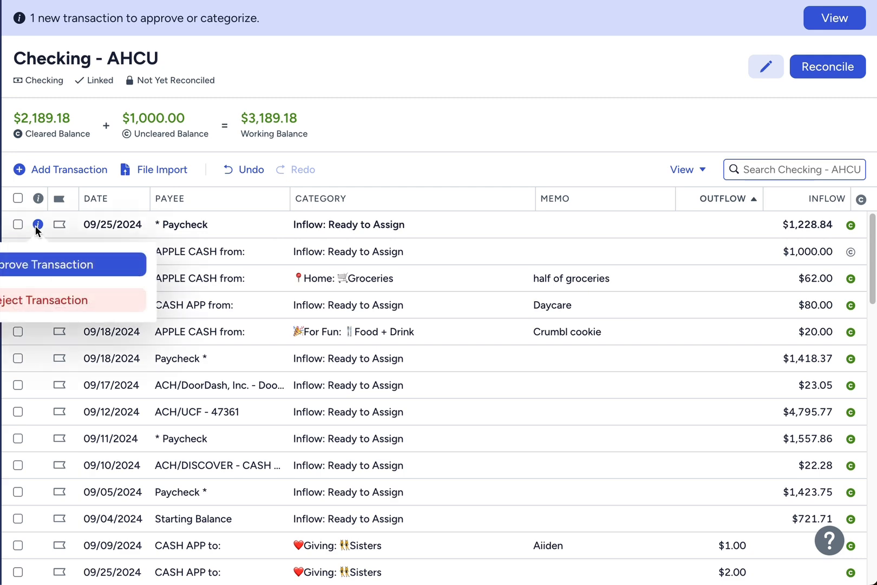
{"action": "left_click", "coordinate": [59, 265]}
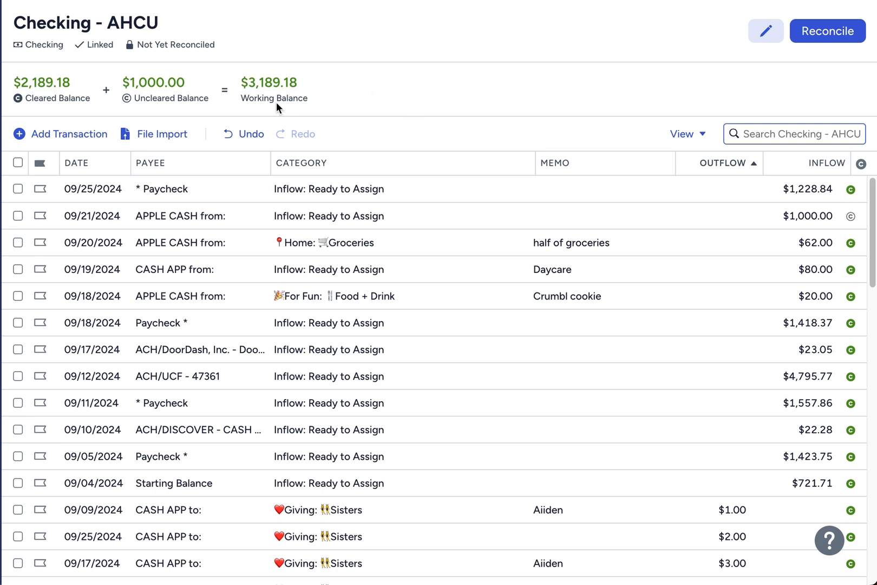
- Open the Discover (21st) account and select its pending APPLE.COM/BILL transaction for review
{"action": "mouse_move", "coordinate": [252, 93]}
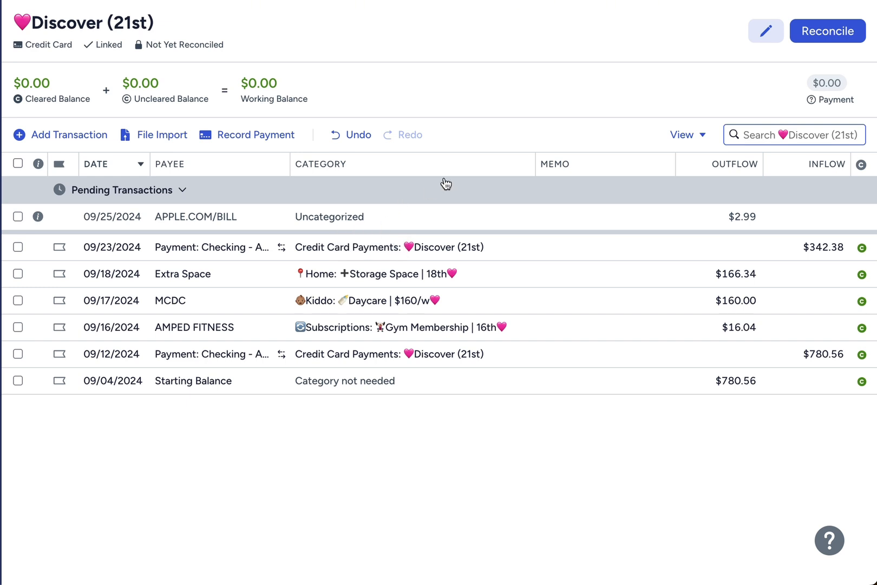
{"action": "left_click", "coordinate": [258, 216]}
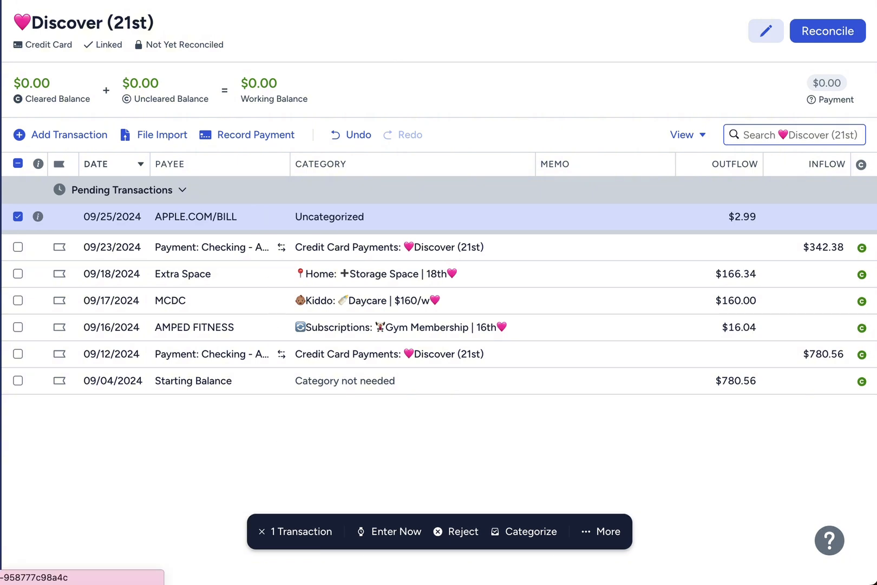
- Start a new transaction in the Amazon Prime Store Card (1st) account, dated 09/24/2024, with Amazon as payee
{"action": "left_click", "coordinate": [0, 255]}
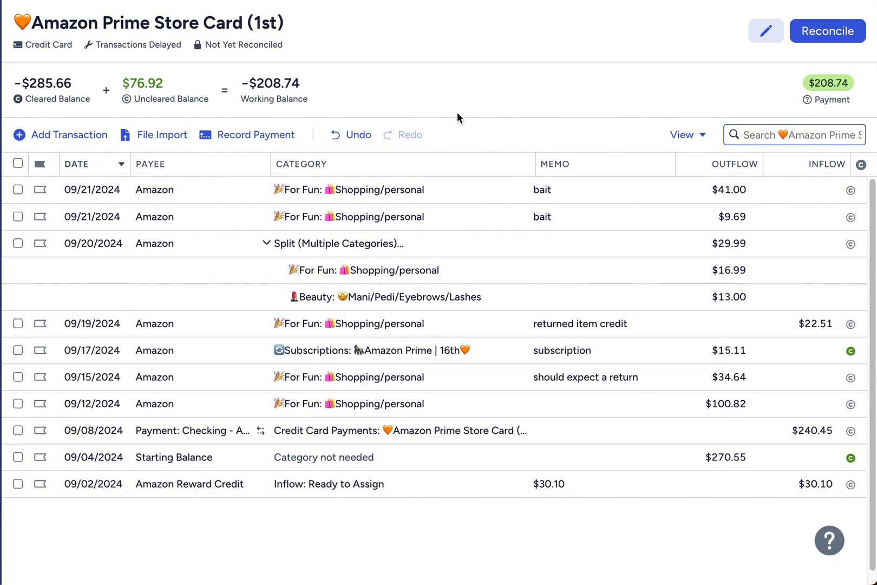
{"action": "left_click", "coordinate": [82, 136]}
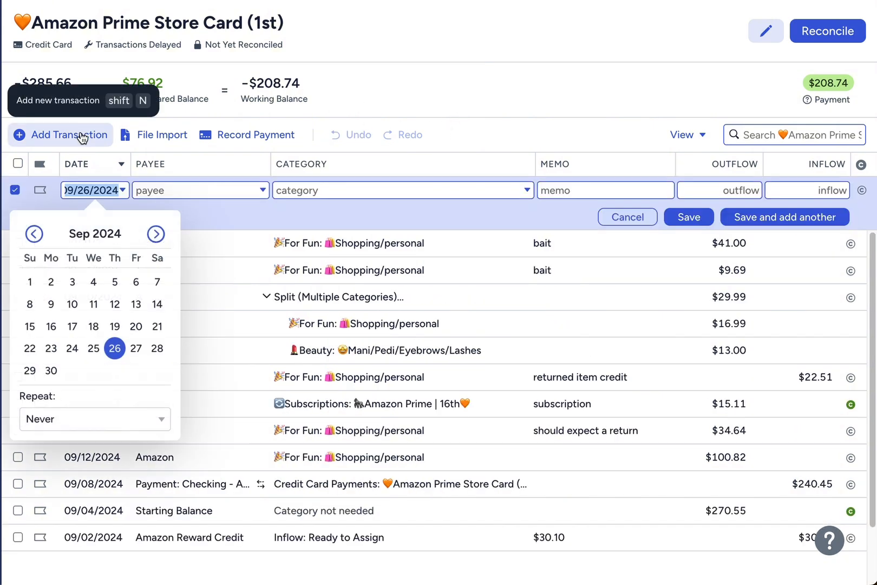
{"action": "left_click", "coordinate": [91, 191]}
{"action": "key", "text": "BackSpace"}
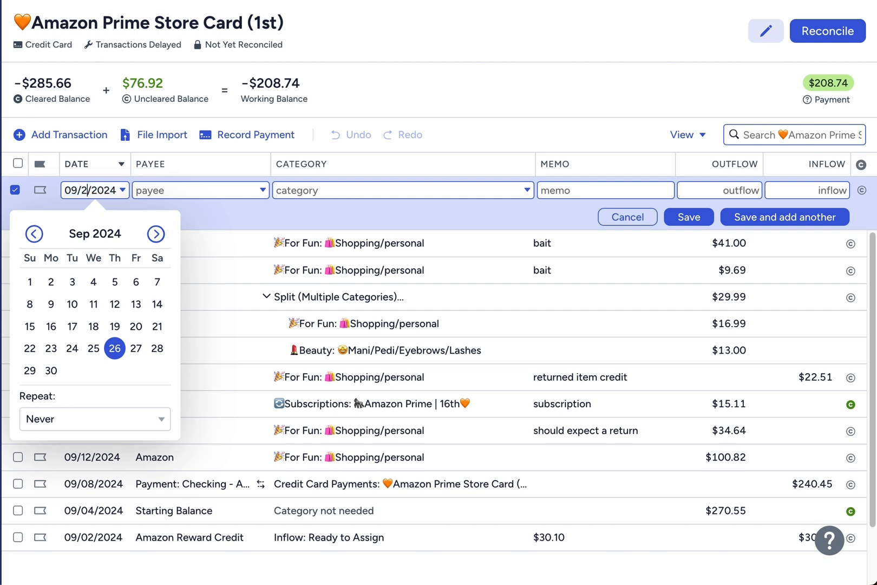
{"action": "type", "text": "4"}
{"action": "left_click", "coordinate": [175, 191]}
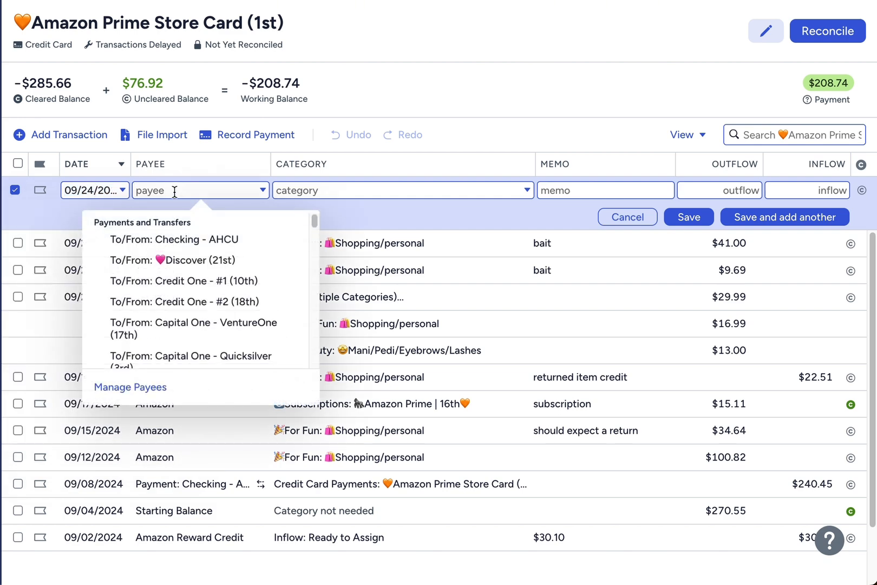
{"action": "type", "text": "Amaz"}
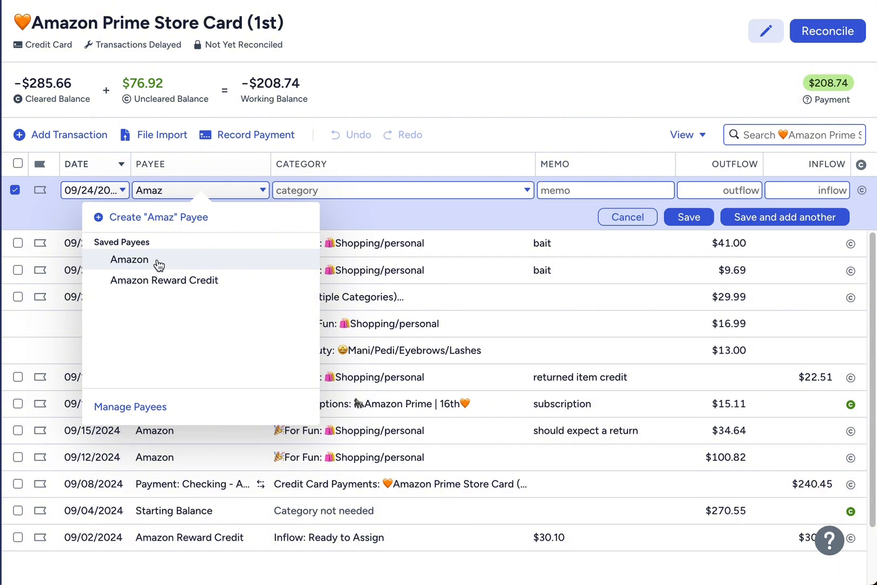
{"action": "left_click", "coordinate": [158, 265]}
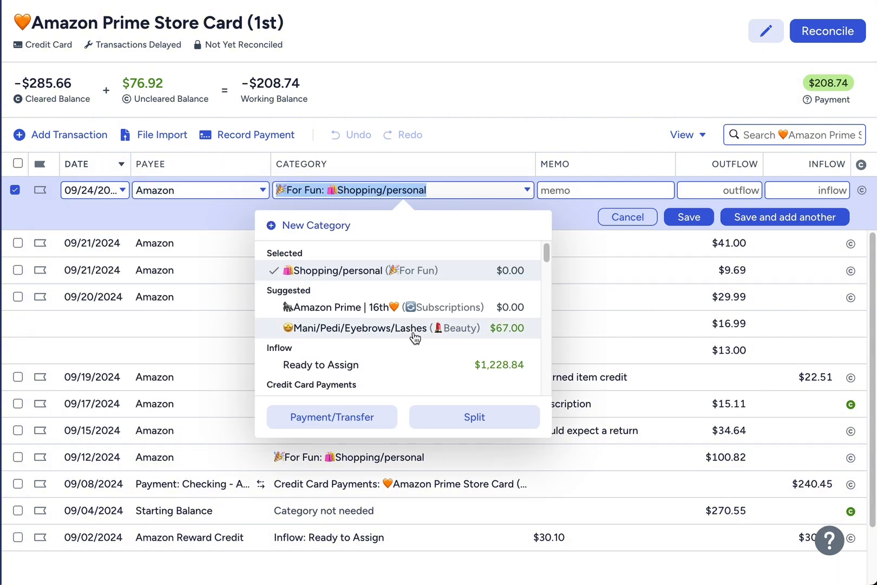
- Keep the Amazon transaction's Shopping/personal category, enter the memo "bait" and a $23.60 outflow, and save it
{"action": "scroll", "coordinate": [414, 337], "scroll_direction": "down", "scroll_amount": 5}
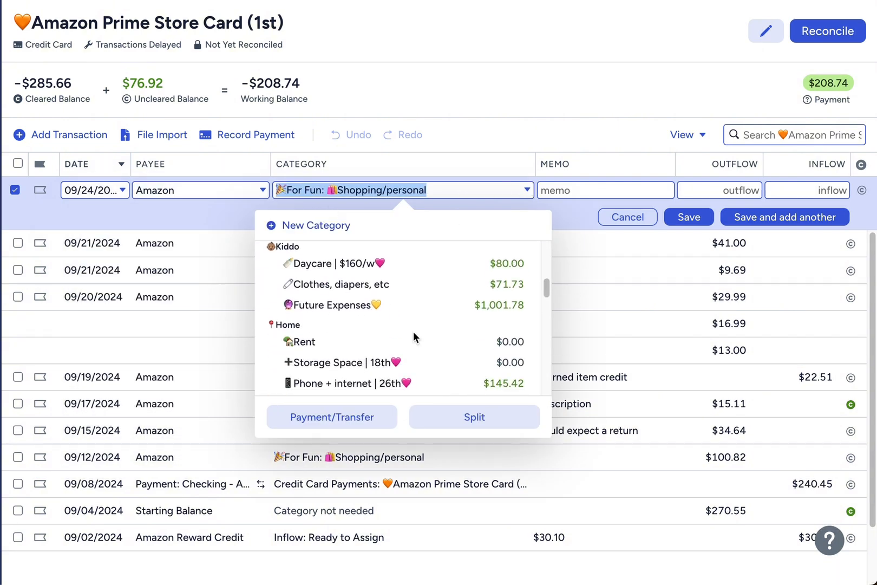
{"action": "scroll", "coordinate": [413, 332], "scroll_direction": "down", "scroll_amount": 1}
{"action": "left_click", "coordinate": [579, 103]}
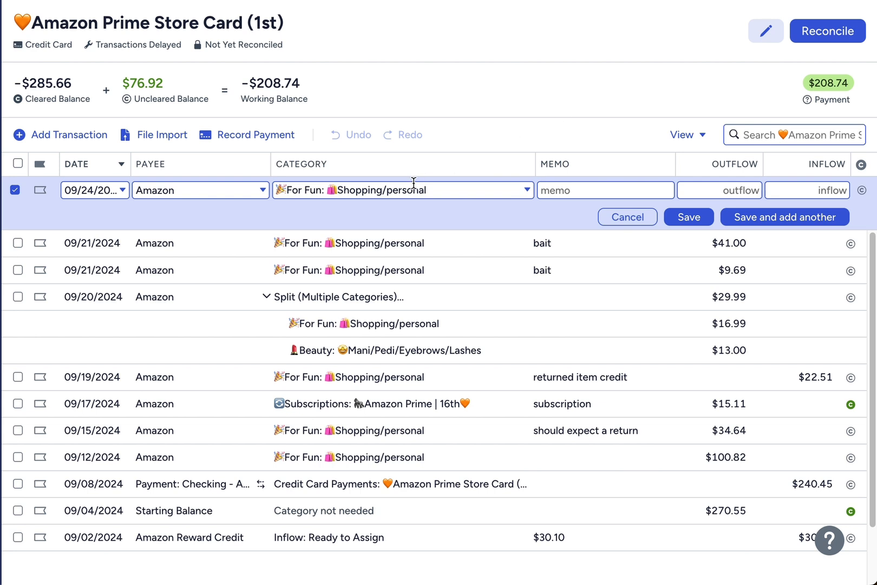
{"action": "left_click", "coordinate": [579, 190]}
{"action": "type", "text": "bait"}
{"action": "left_click", "coordinate": [740, 193]}
{"action": "type", "text": "23.60"}
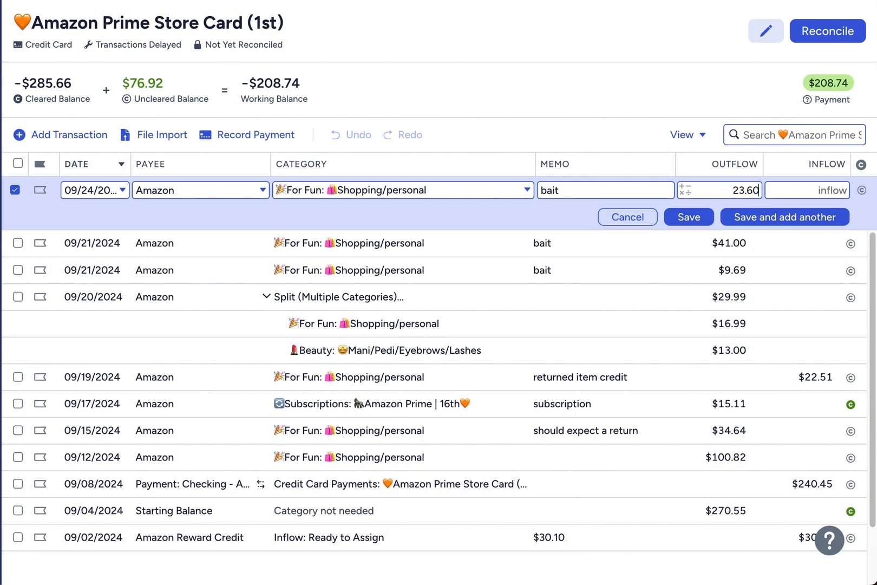
{"action": "left_click", "coordinate": [689, 218]}
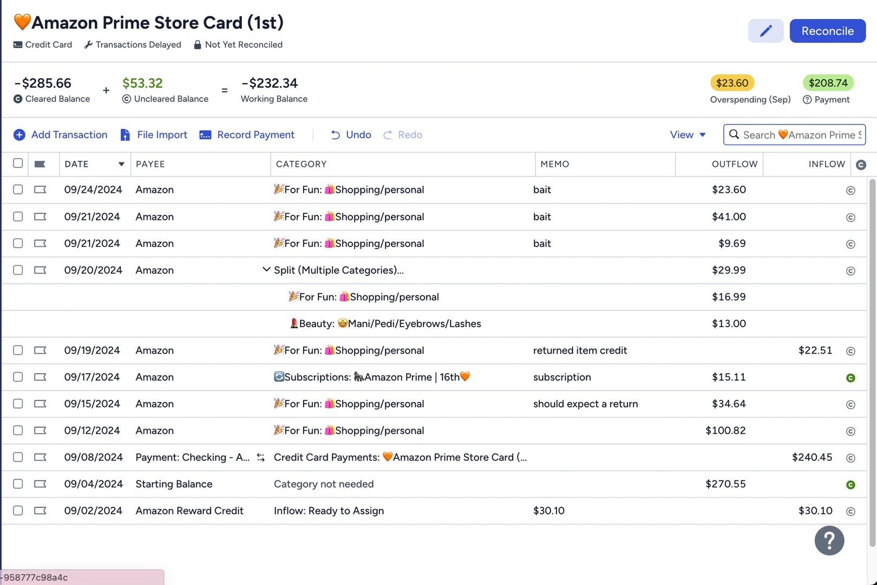
- Start a new transaction in Capital One - Quicksilver (3rd), dated 09/24/2024, with payee CVS and category Kiddo: Clothes, diapers, etc
{"action": "left_click", "coordinate": [1, 243]}
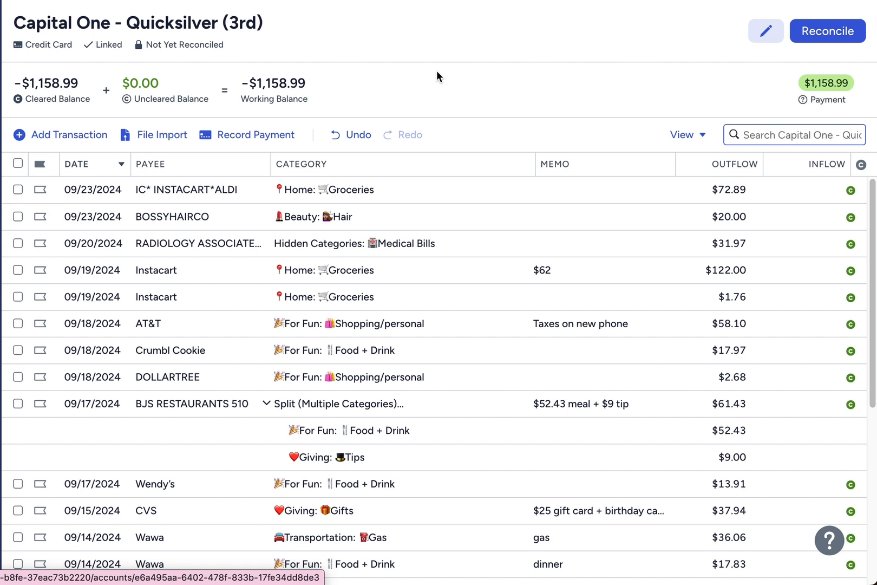
{"action": "left_click", "coordinate": [79, 134]}
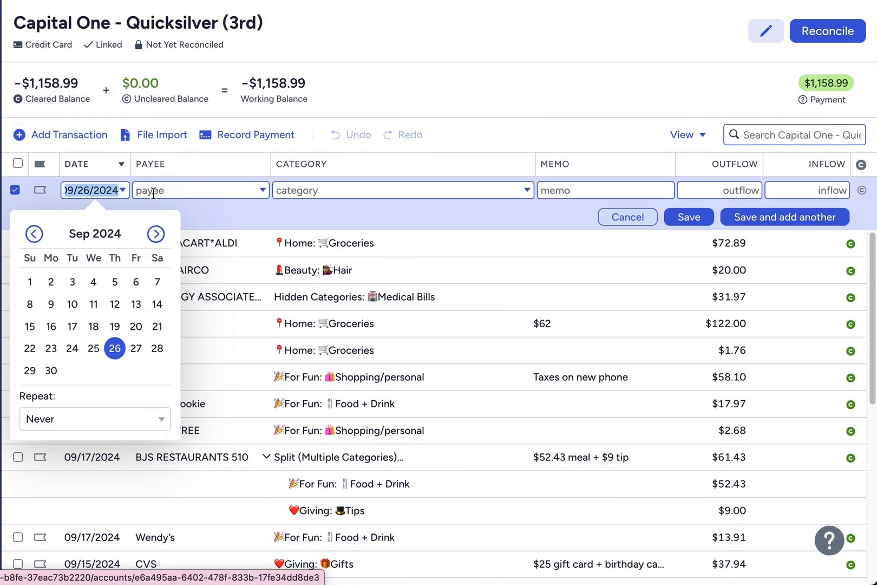
{"action": "left_click", "coordinate": [74, 351]}
{"action": "key", "text": "Tab"}
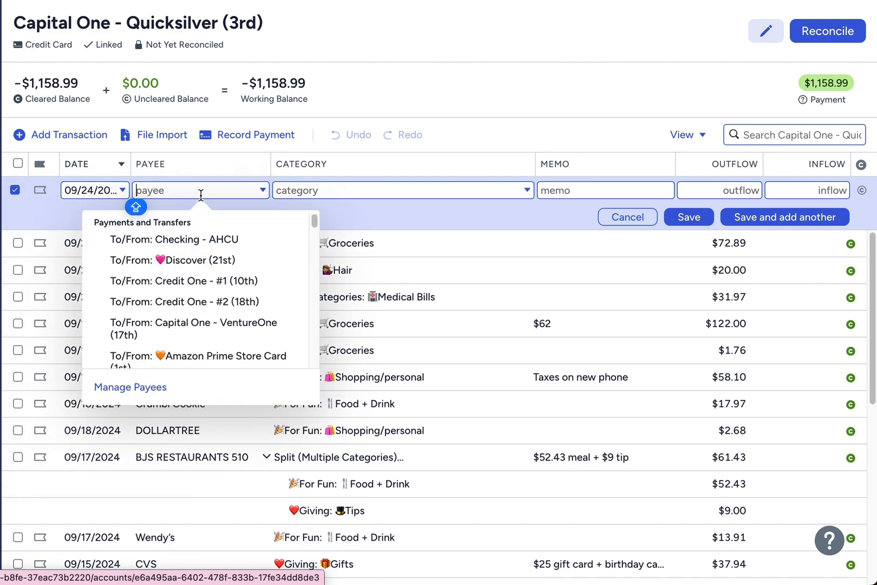
{"action": "type", "text": "CVS"}
{"action": "left_click", "coordinate": [206, 251]}
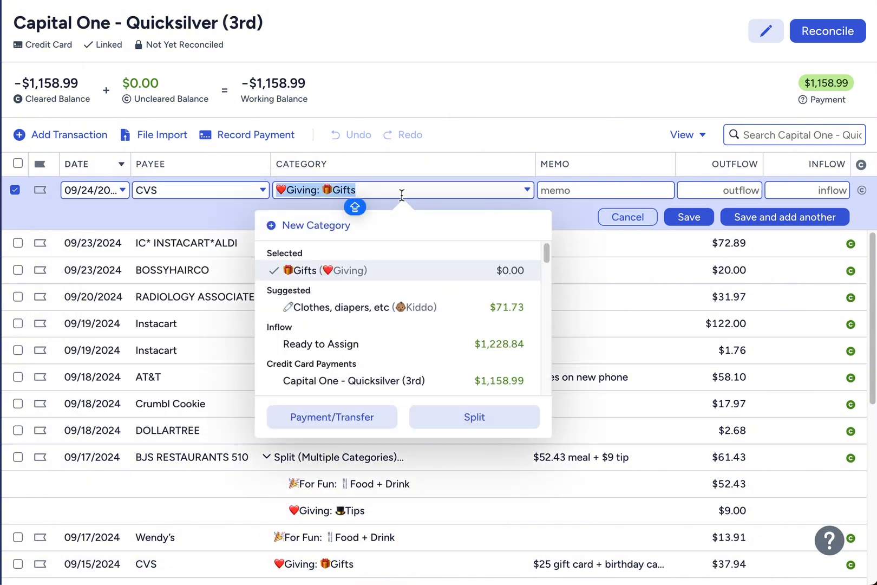
{"action": "left_click", "coordinate": [373, 307]}
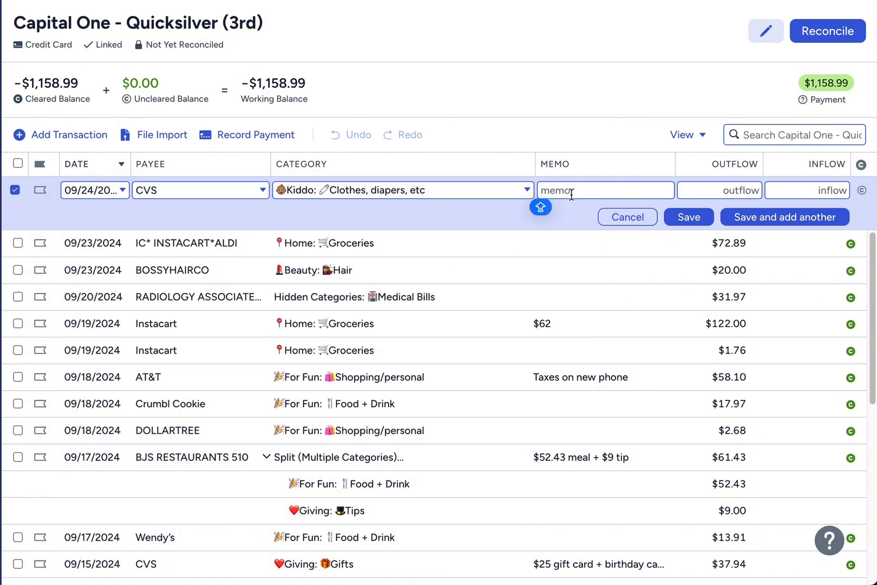
- Give the CVS transaction the memo "Diapers & wipes" and a $24.75 outflow, and save it
{"action": "type", "text": "D"}
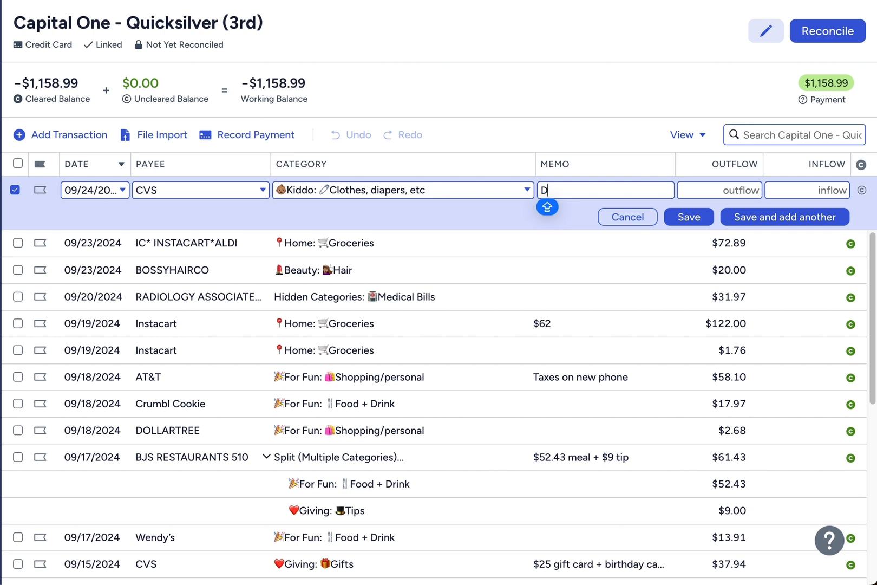
{"action": "key", "text": "BackSpace"}
{"action": "type", "text": "Dia"}
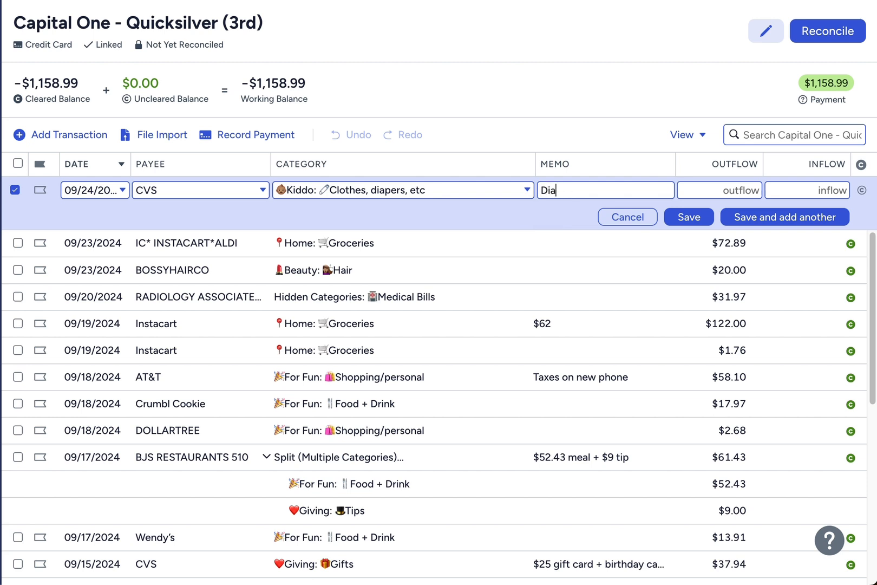
{"action": "type", "text": "pers & wipes"}
{"action": "left_click", "coordinate": [731, 192]}
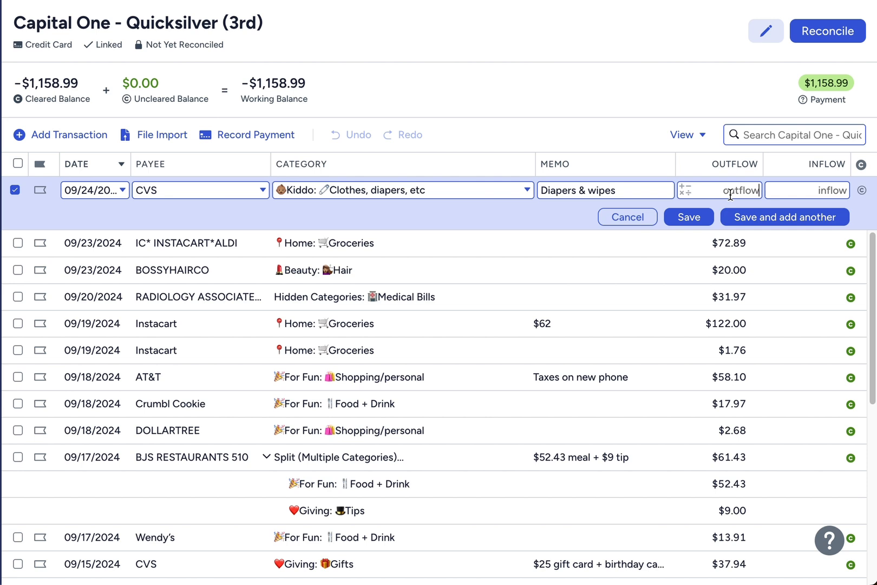
{"action": "type", "text": "24.75"}
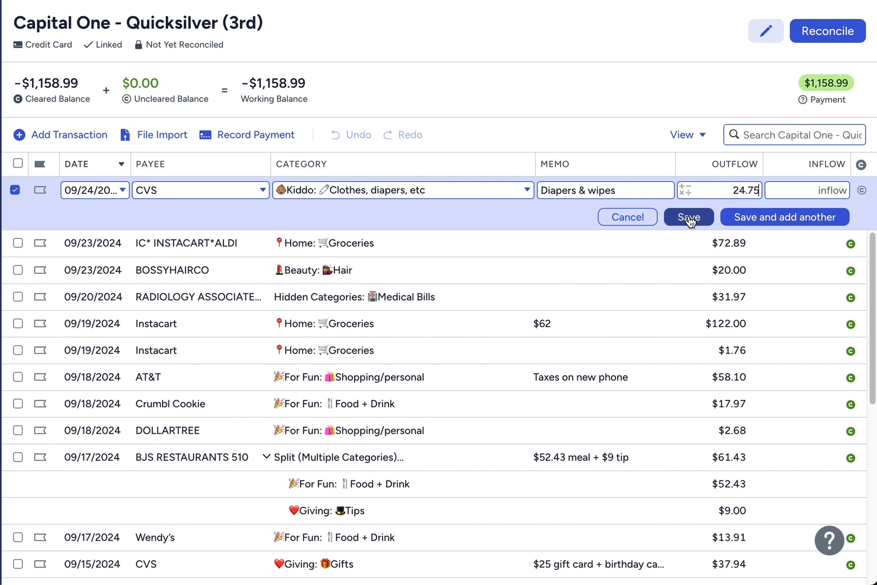
{"action": "left_click", "coordinate": [689, 217]}
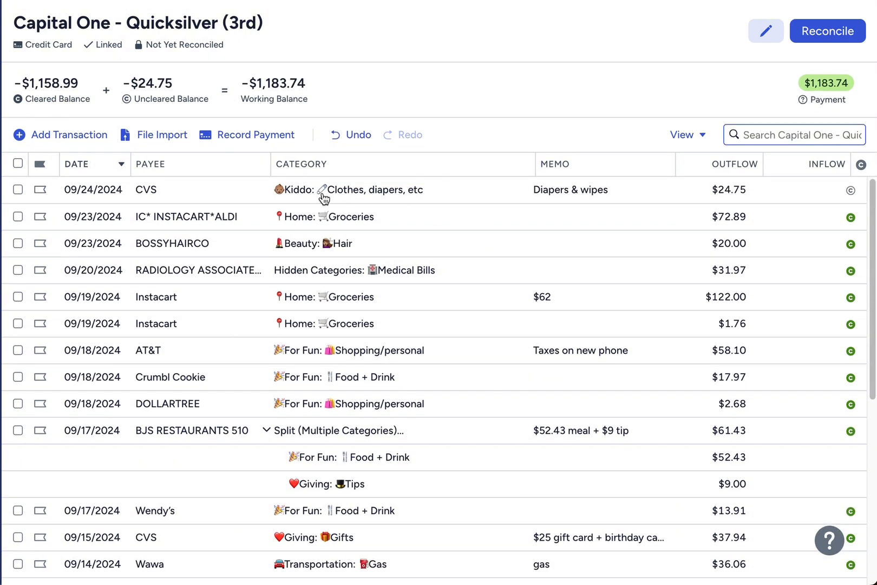
- Add and save a Crumbl Cookie transaction dated 09/26/2024 in the For Fun: Food + Drink category with a $16.98 outflow
{"action": "left_click", "coordinate": [69, 142]}
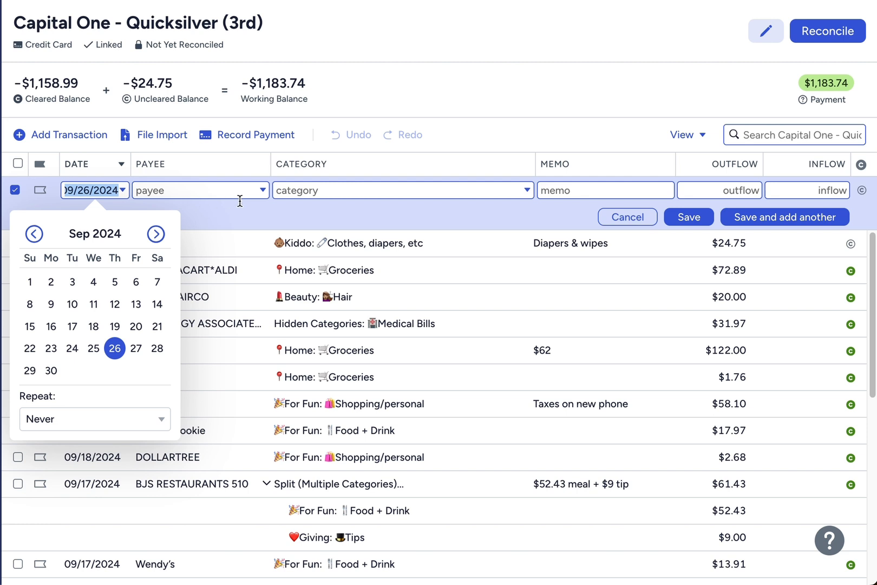
{"action": "left_click", "coordinate": [184, 197]}
{"action": "type", "text": "crum"}
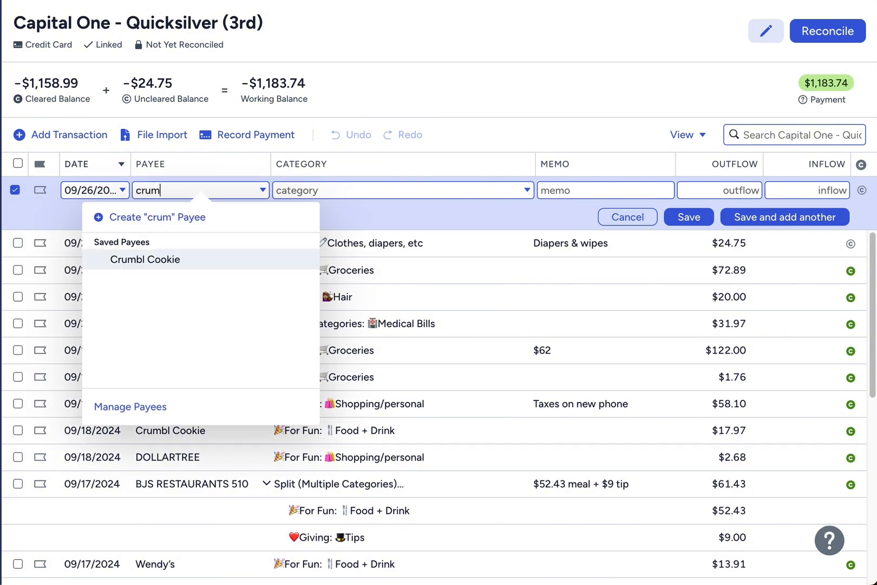
{"action": "left_click", "coordinate": [172, 261]}
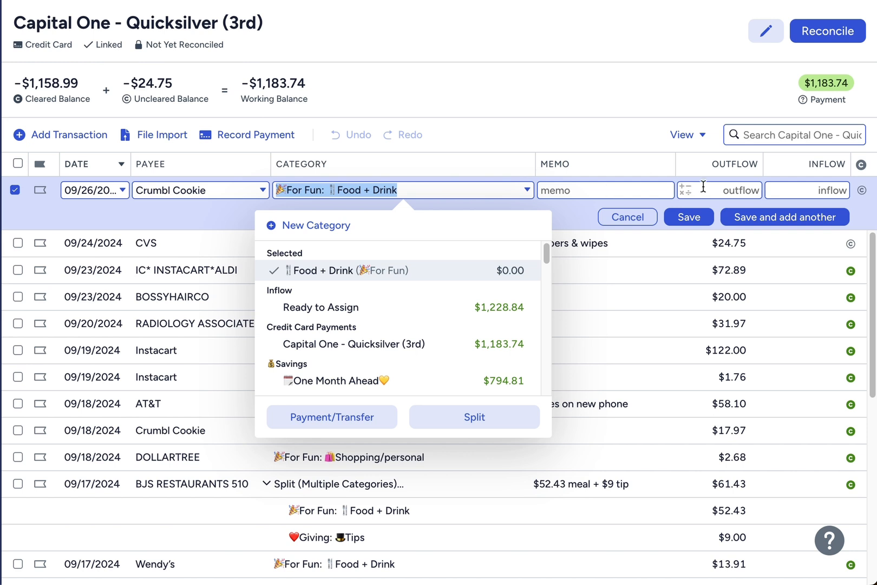
{"action": "left_click", "coordinate": [740, 190]}
{"action": "type", "text": "1"}
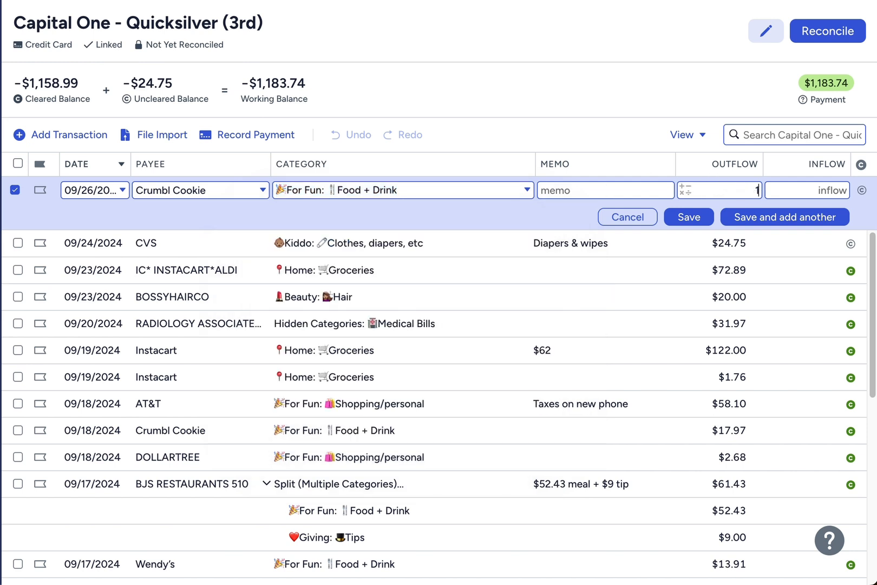
{"action": "type", "text": "6"}
{"action": "type", "text": "98"}
{"action": "key", "text": "BackSpace"}
{"action": "key", "text": "BackSpace"}
{"action": "type", "text": ".98"}
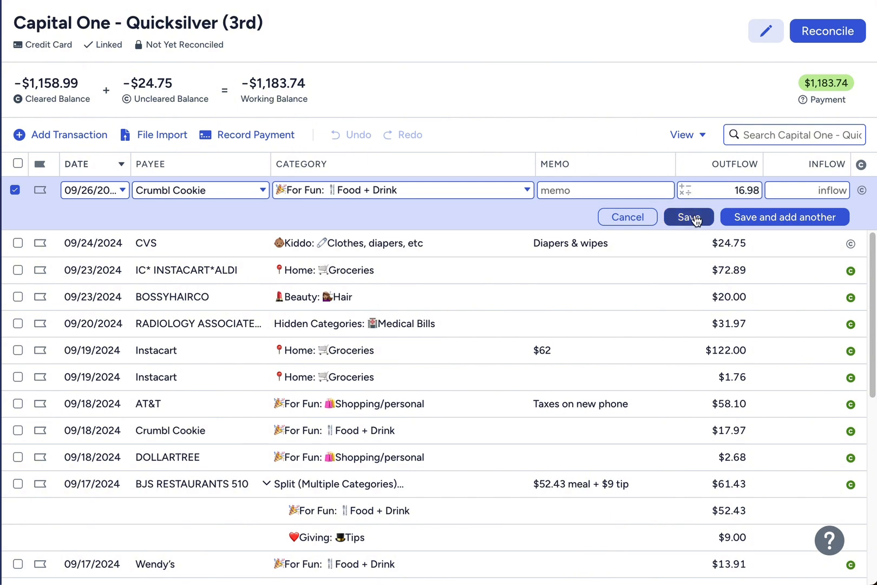
{"action": "left_click", "coordinate": [695, 219]}
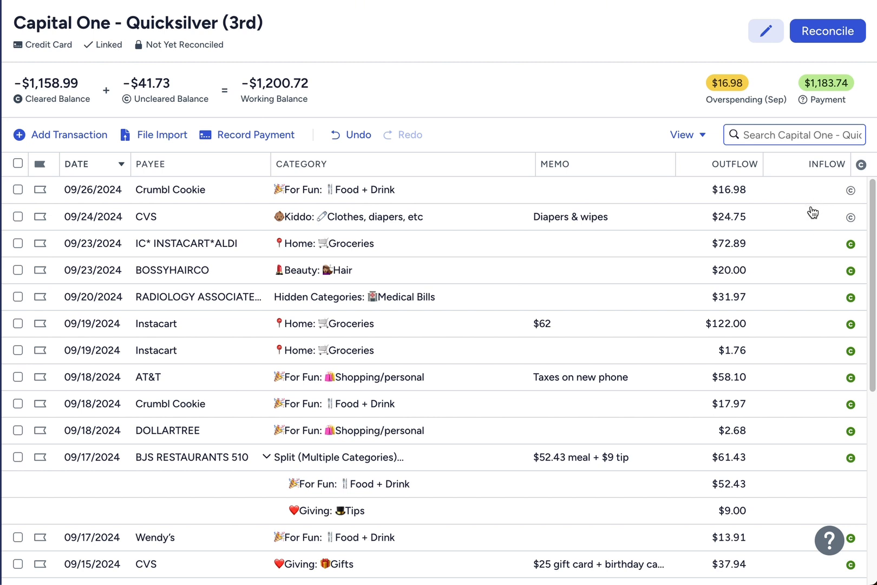
- Reconcile the Capital One - Quicksilver (3rd) account, accepting the matching bank and cleared balances
{"action": "left_click", "coordinate": [829, 33]}
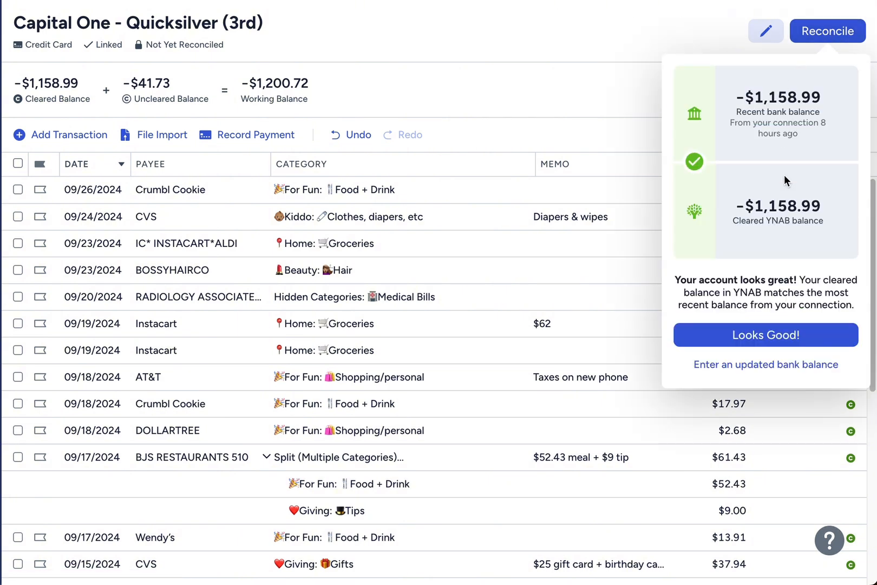
{"action": "left_click", "coordinate": [748, 340]}
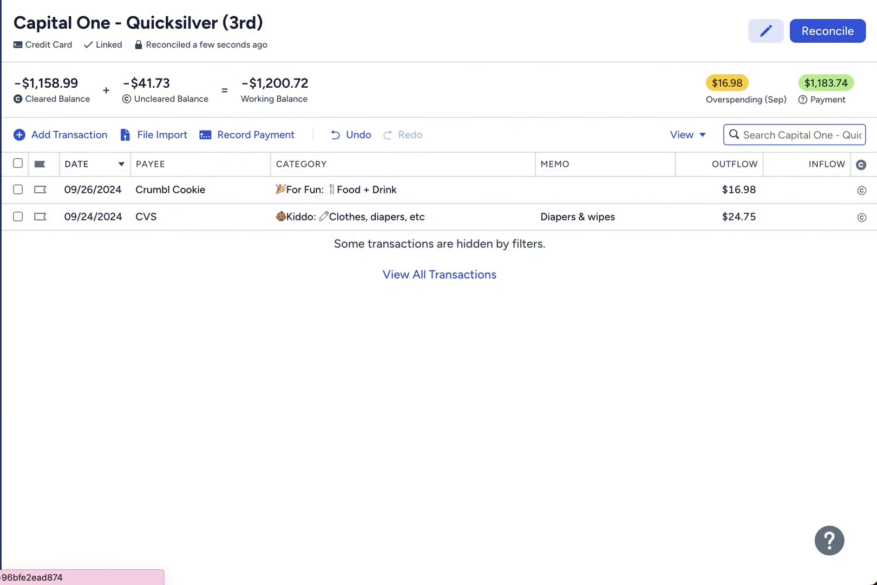
- Open the Amazon Prime Store Card (1st) account and check the balance offered for reconciliation
{"action": "left_click", "coordinate": [1, 276]}
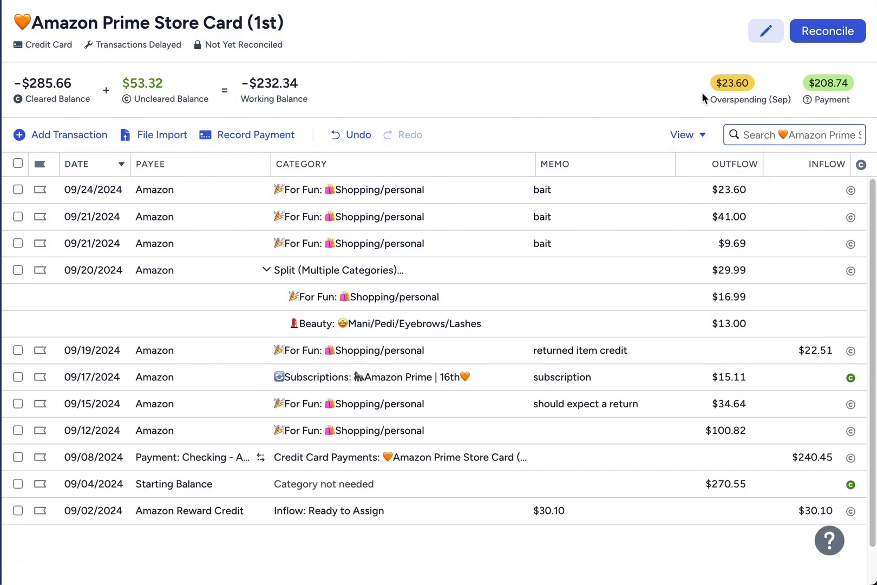
{"action": "left_click", "coordinate": [826, 33]}
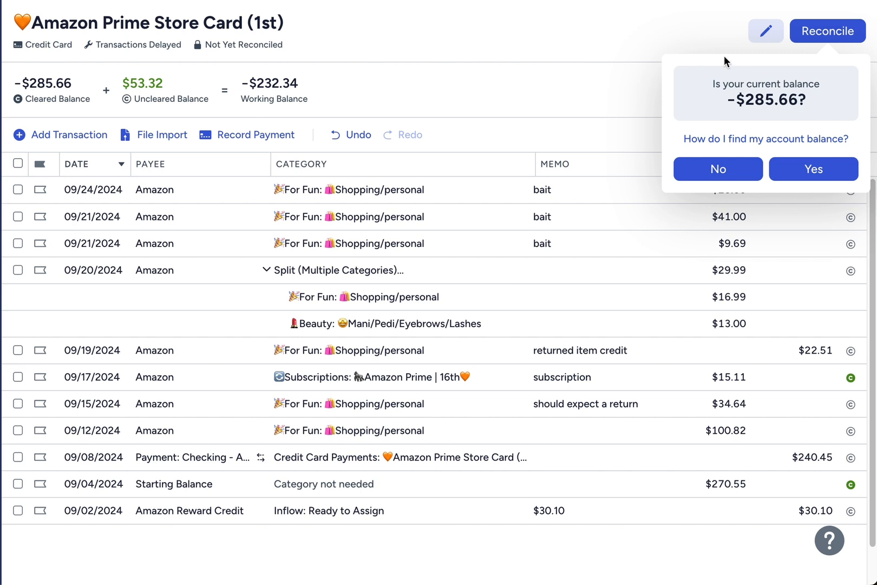
{"action": "left_click", "coordinate": [605, 98]}
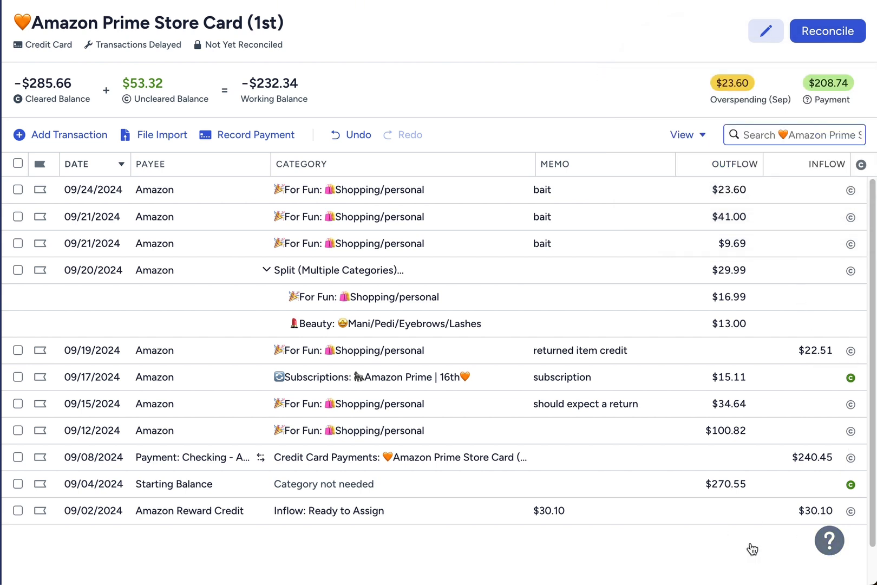
- Mark all uncleared Amazon Prime Store Card (1st) transactions as cleared, and reconcile the account at the -$232.34 balance
{"action": "left_click", "coordinate": [850, 511]}
{"action": "left_click", "coordinate": [851, 458]}
{"action": "left_click", "coordinate": [850, 431]}
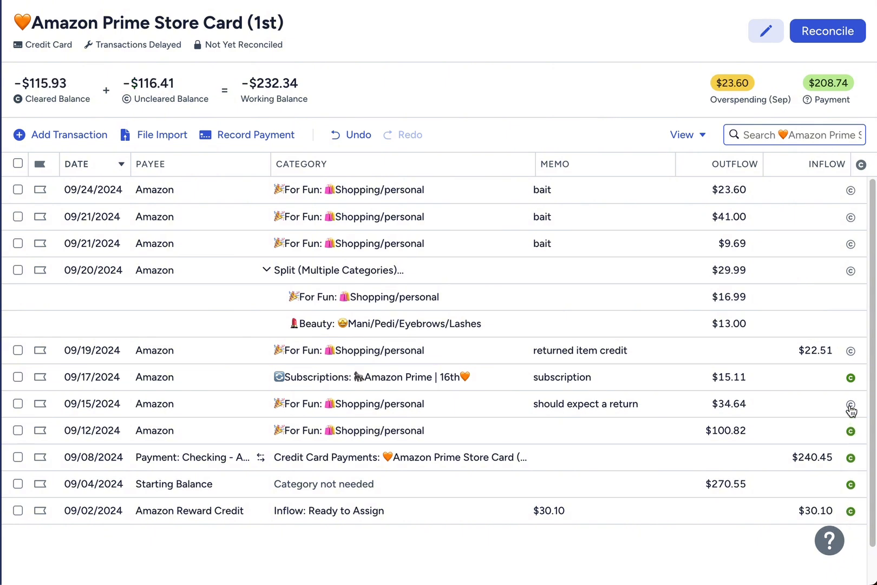
{"action": "left_click", "coordinate": [850, 405]}
{"action": "left_click", "coordinate": [850, 351]}
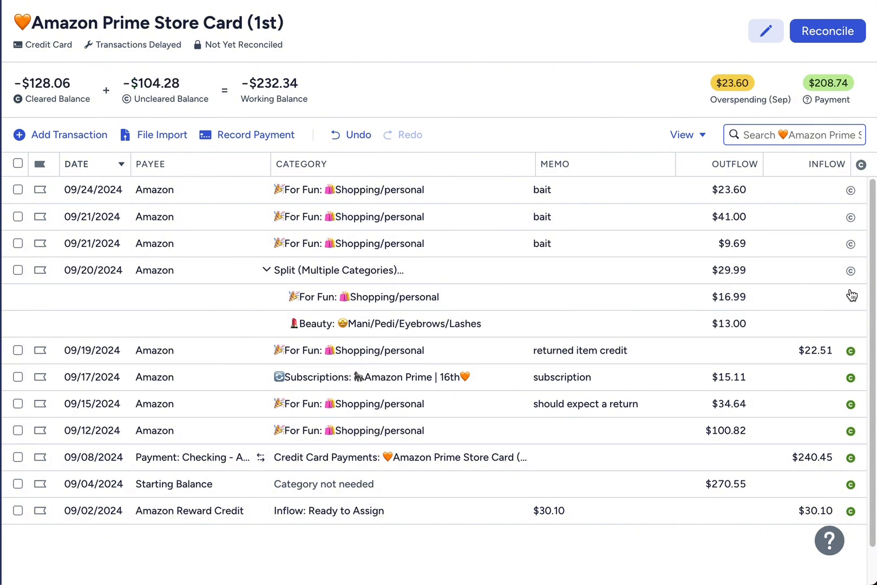
{"action": "left_click", "coordinate": [850, 270]}
{"action": "left_click", "coordinate": [851, 243]}
{"action": "left_click", "coordinate": [850, 217]}
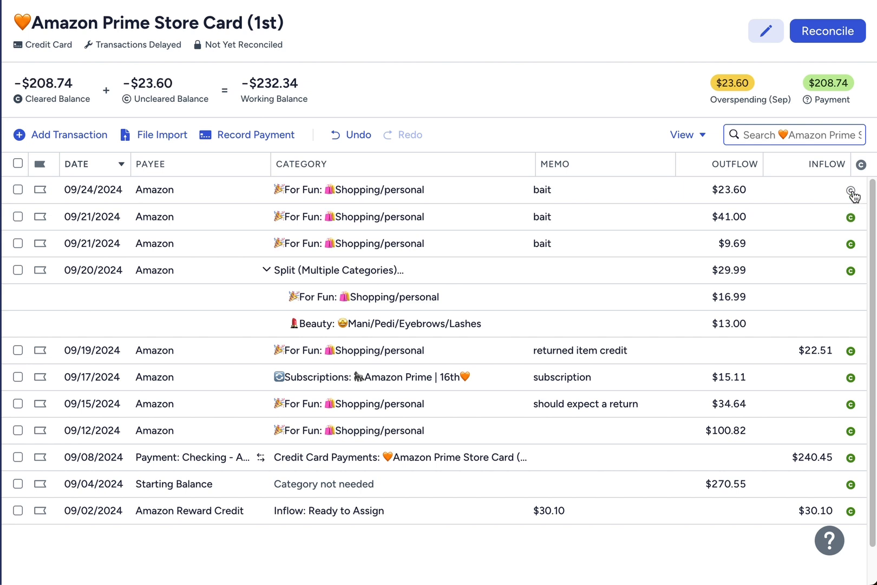
{"action": "left_click", "coordinate": [850, 191]}
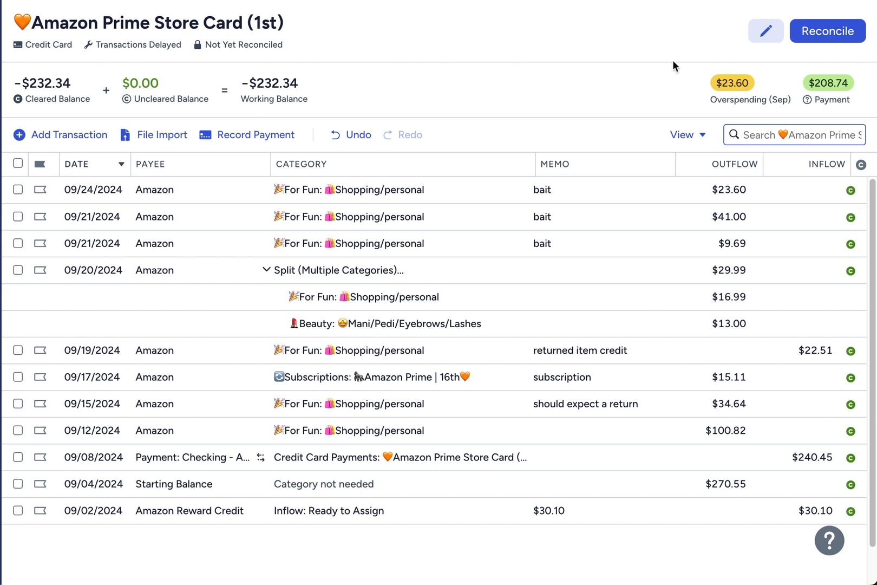
{"action": "left_click", "coordinate": [825, 32]}
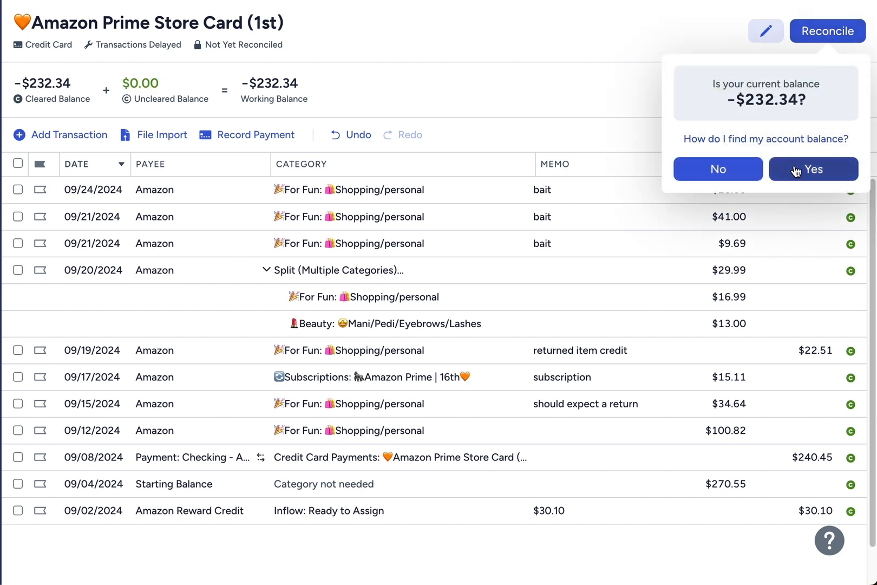
{"action": "left_click", "coordinate": [816, 170]}
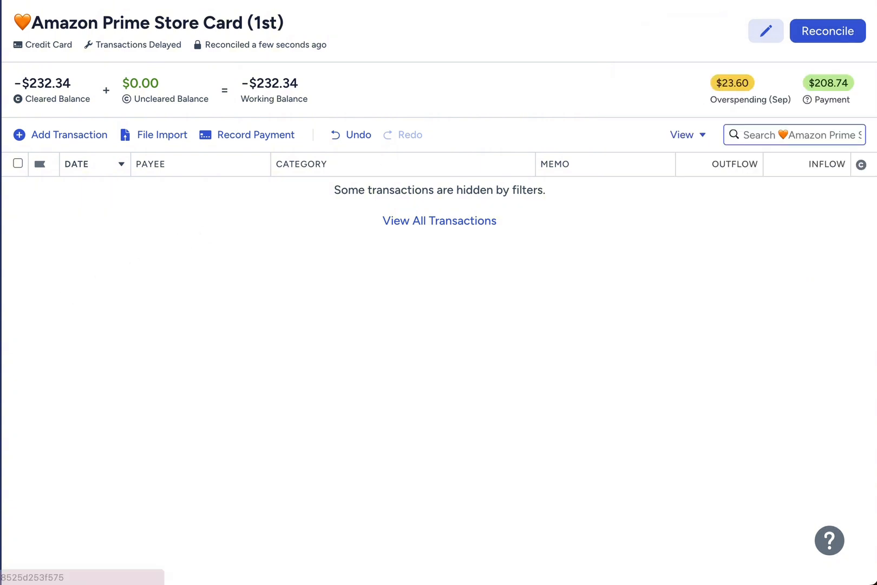
- Mark the 09/21/2024 Apple Cash inflow of $1,000.00 in Checking - AHCU as cleared, and reconcile the account
{"action": "left_click", "coordinate": [1, 206]}
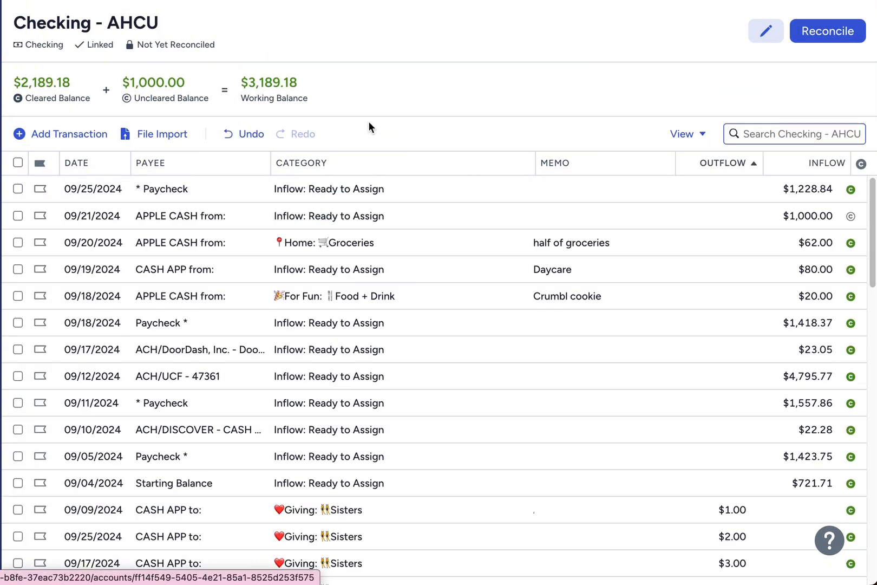
{"action": "left_click", "coordinate": [822, 41]}
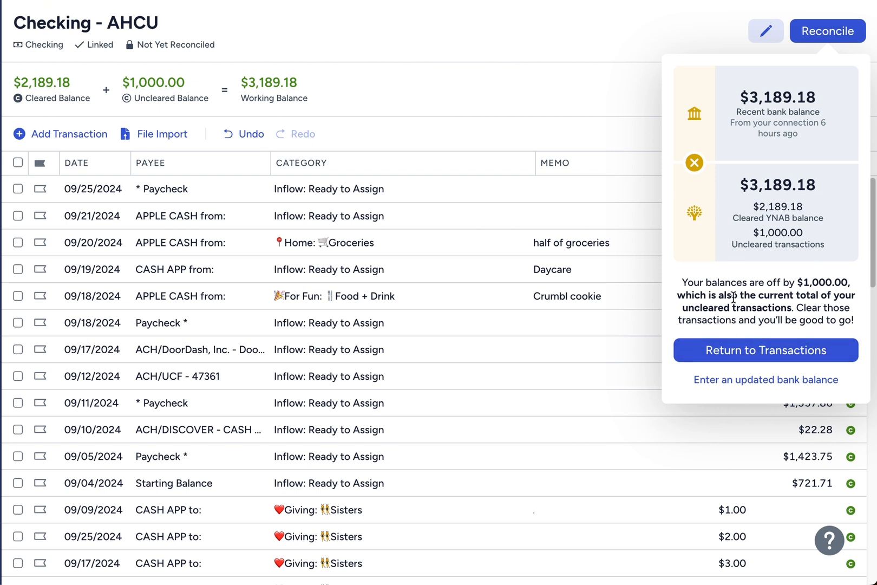
{"action": "left_click", "coordinate": [572, 86]}
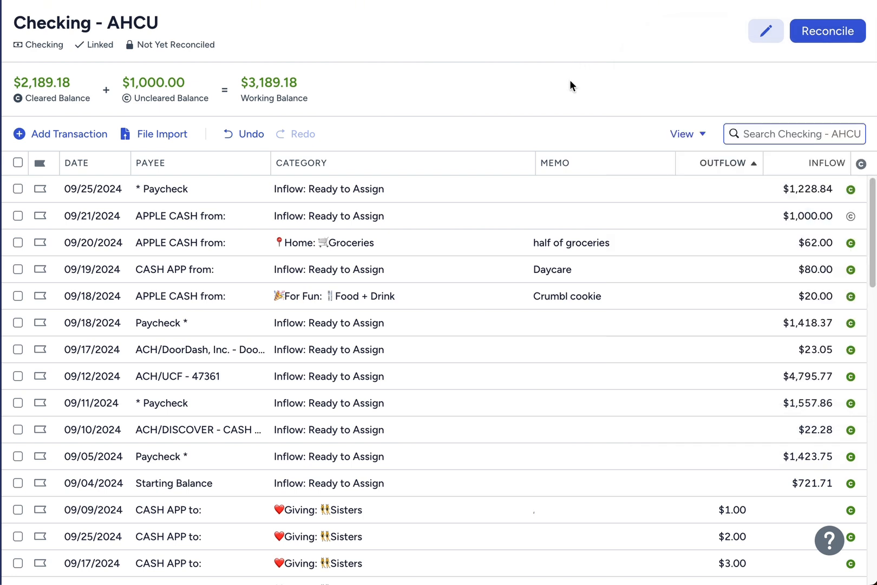
{"action": "left_click", "coordinate": [850, 219]}
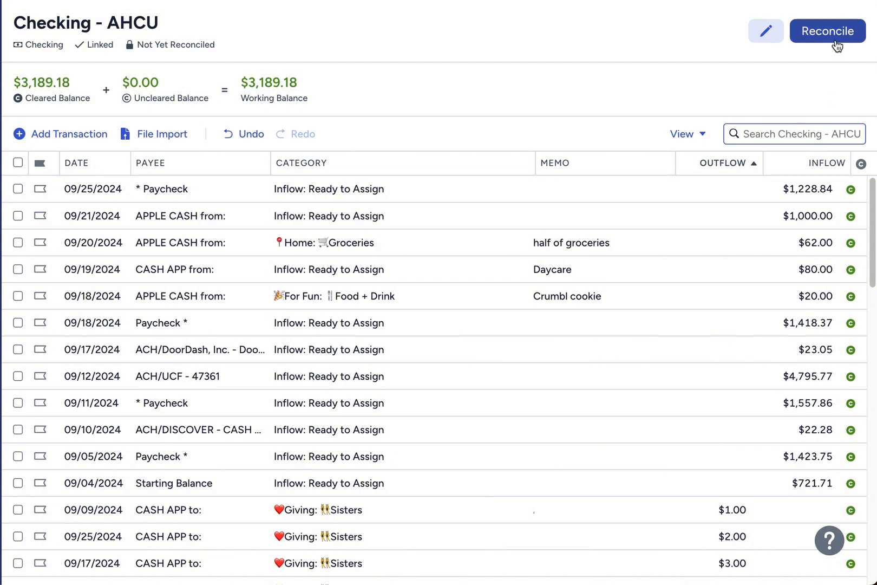
{"action": "left_click", "coordinate": [831, 37]}
{"action": "left_click", "coordinate": [721, 342]}
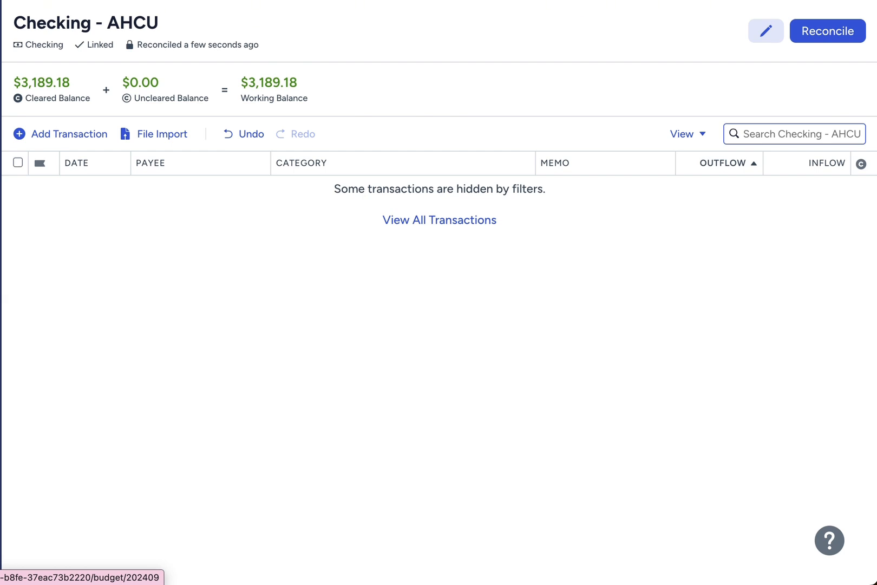
- Open the September 2024 budget and examine which For Fun categories are overspent
{"action": "left_click", "coordinate": [0, 61]}
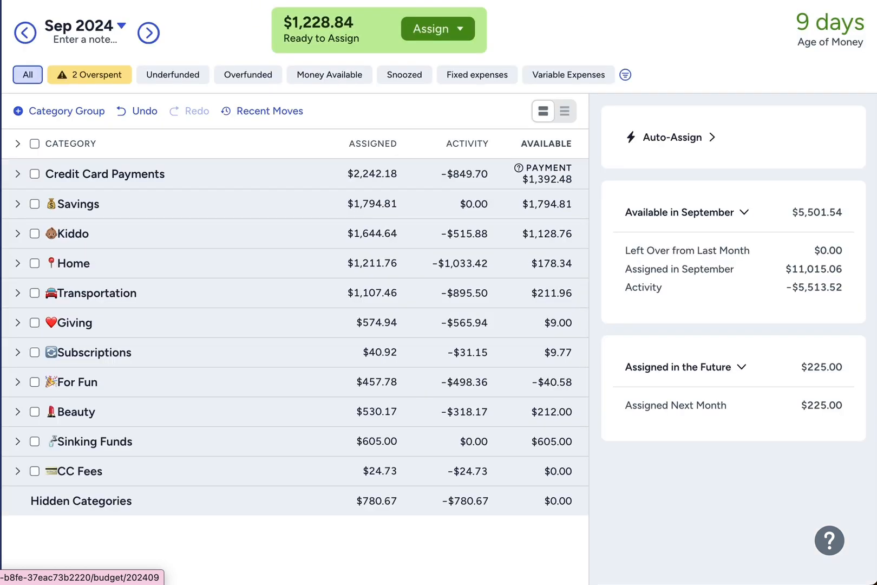
{"action": "left_click", "coordinate": [88, 79]}
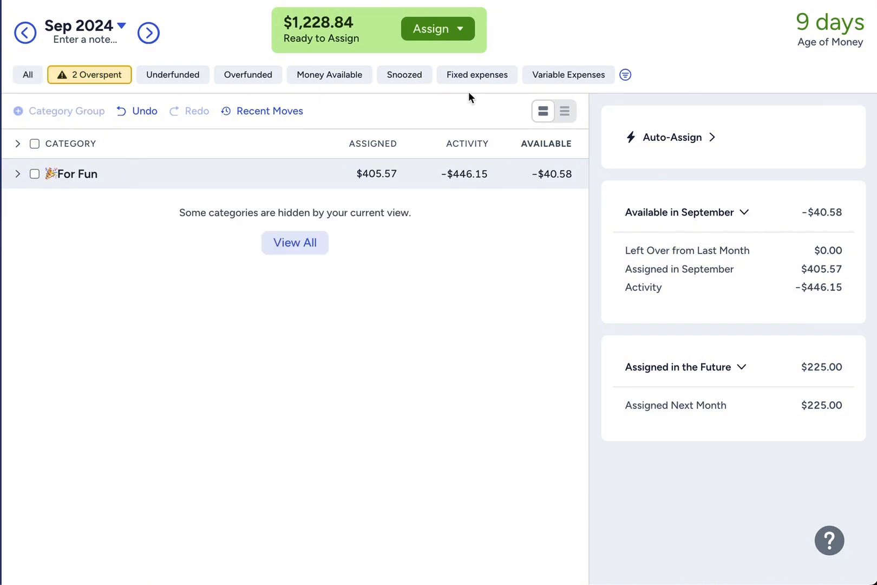
{"action": "left_click", "coordinate": [19, 175]}
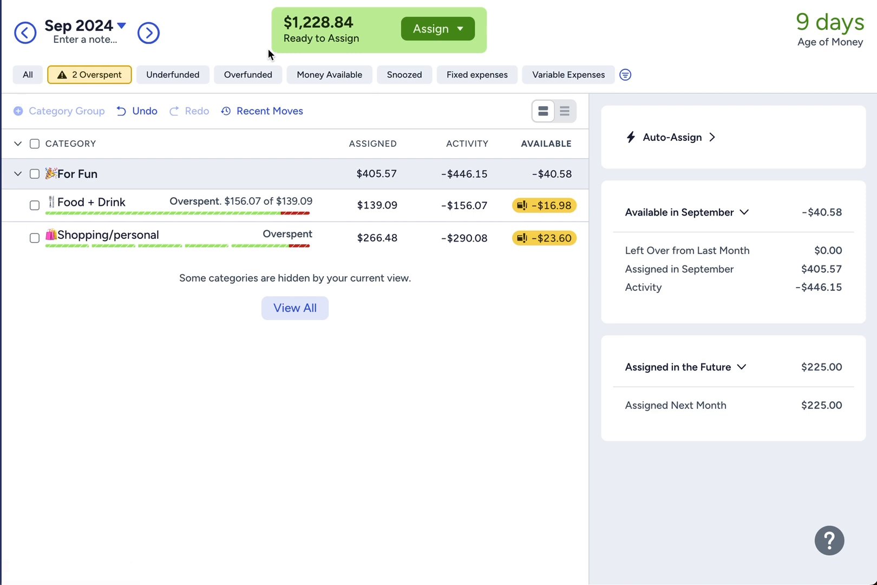
{"action": "left_click", "coordinate": [31, 77]}
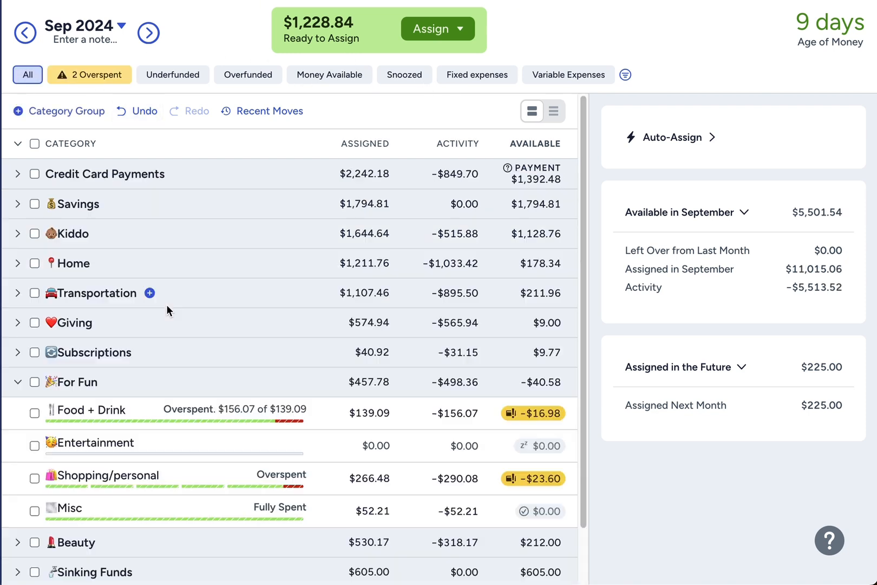
{"action": "left_click", "coordinate": [15, 382]}
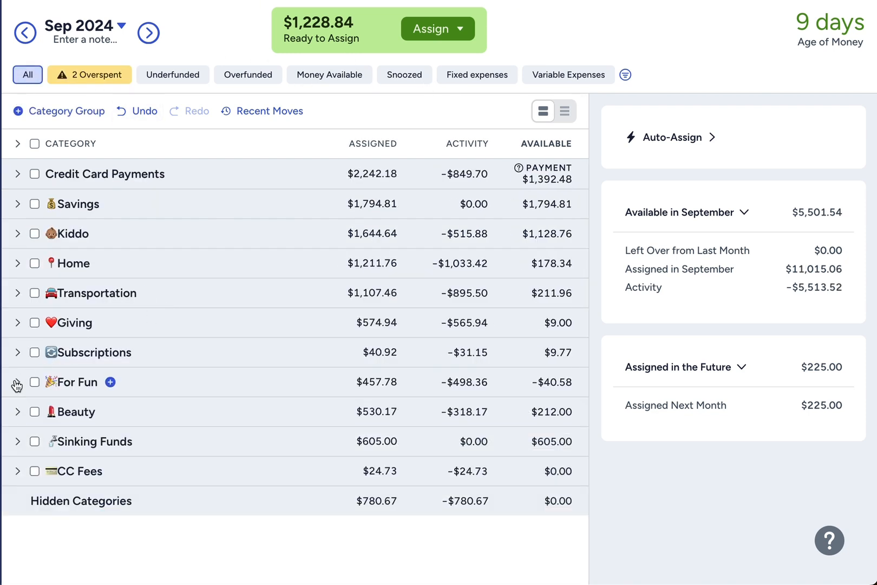
- Check the Transportation group's categories for available money that could cover the overspending
{"action": "left_click", "coordinate": [18, 294]}
{"action": "scroll", "coordinate": [136, 429], "scroll_direction": "down", "scroll_amount": 1}
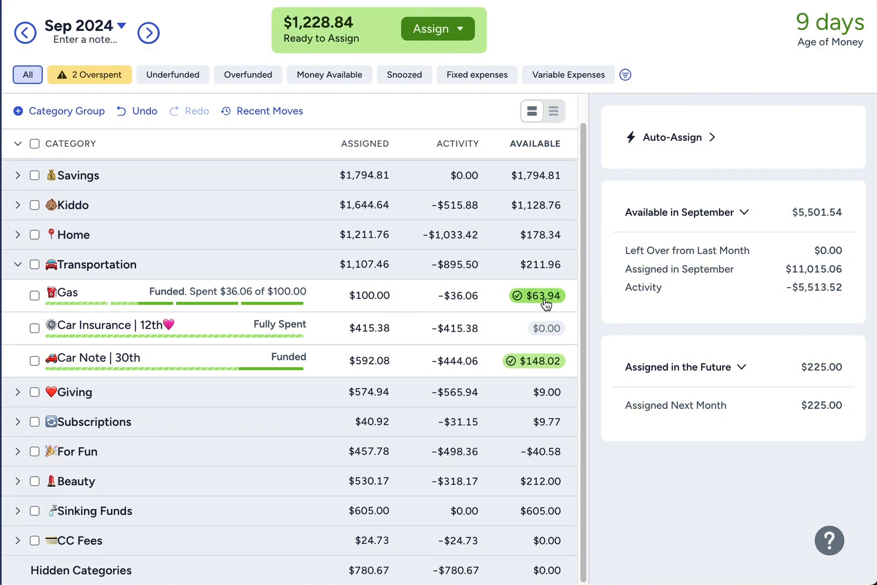
{"action": "mouse_move", "coordinate": [544, 305]}
{"action": "scroll", "coordinate": [590, 325], "scroll_direction": "up", "scroll_amount": 1}
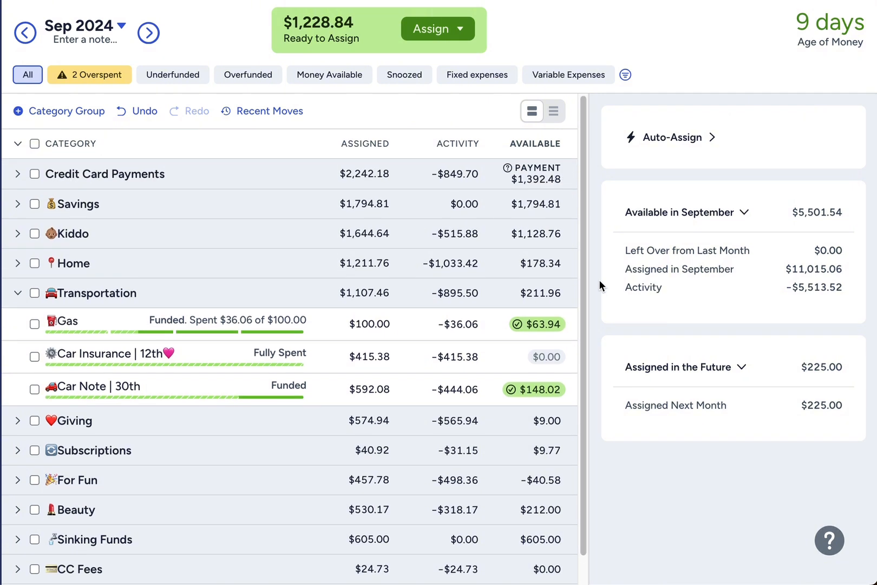
{"action": "left_click", "coordinate": [16, 293]}
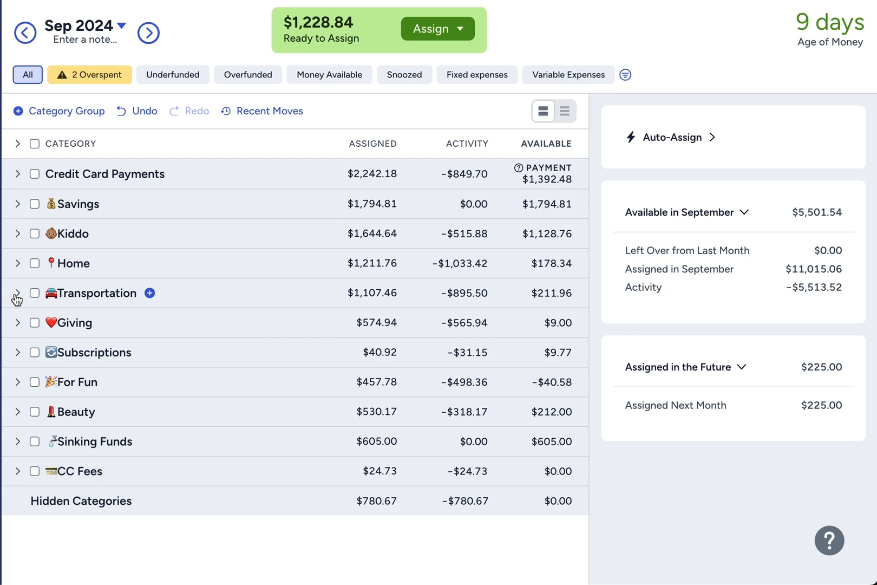
{"action": "left_click", "coordinate": [17, 294]}
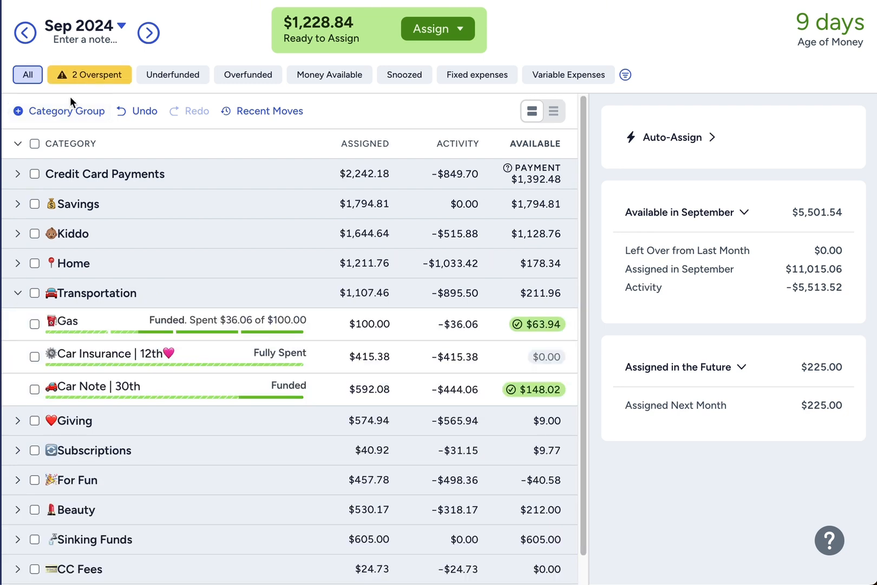
{"action": "left_click", "coordinate": [18, 292]}
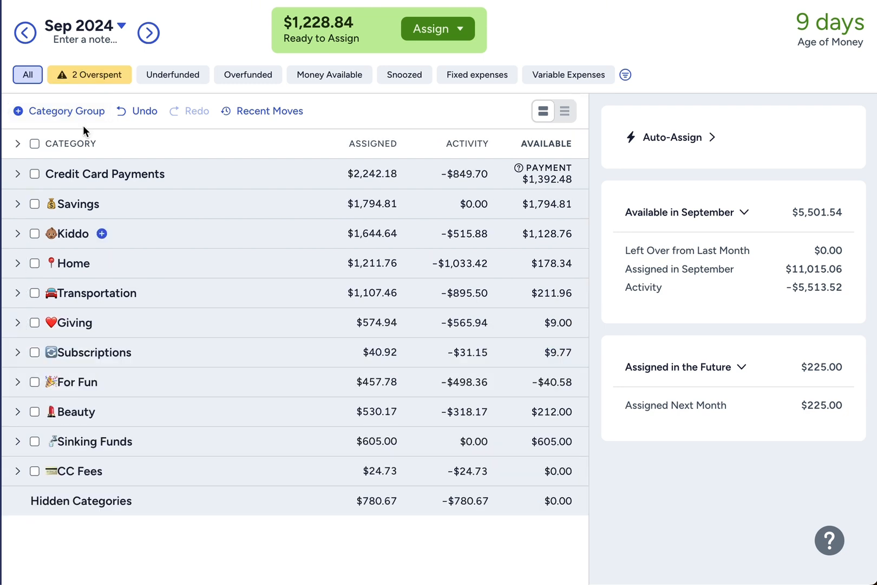
- Cover the Shopping/personal overspending in the For Fun group with money from Transportation: Gas
{"action": "left_click", "coordinate": [89, 75]}
{"action": "left_click", "coordinate": [16, 175]}
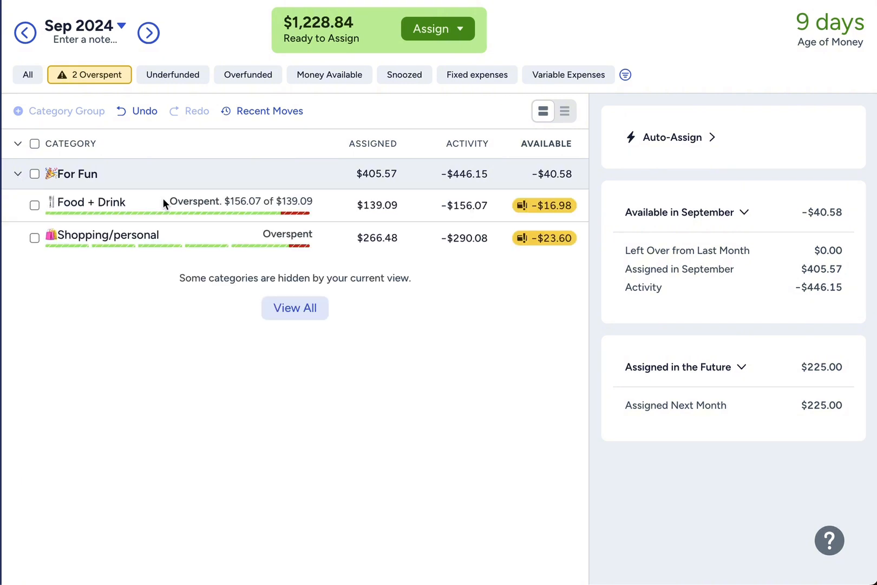
{"action": "left_click", "coordinate": [543, 238]}
{"action": "left_click", "coordinate": [641, 301]}
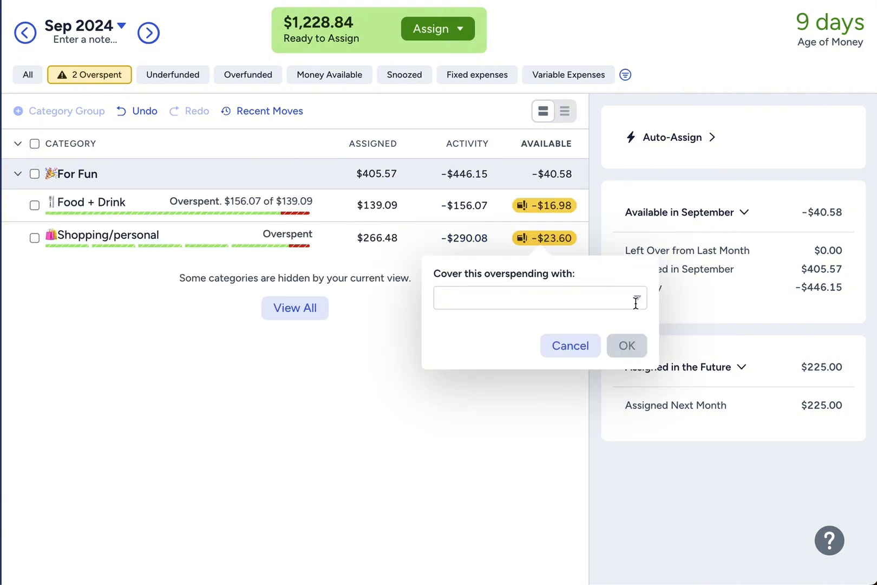
{"action": "left_click", "coordinate": [638, 303]}
{"action": "scroll", "coordinate": [555, 444], "scroll_direction": "down", "scroll_amount": 3}
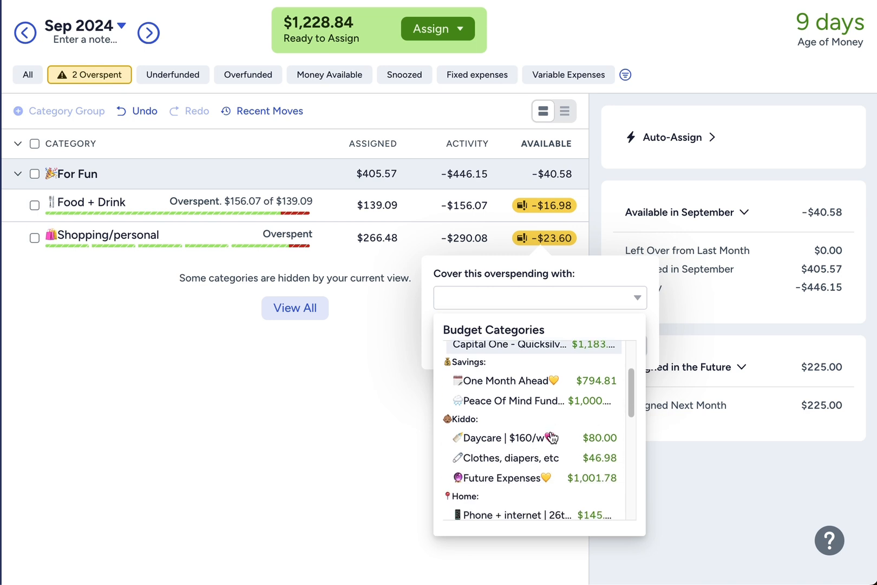
{"action": "scroll", "coordinate": [552, 438], "scroll_direction": "down", "scroll_amount": 3}
{"action": "left_click", "coordinate": [541, 415]}
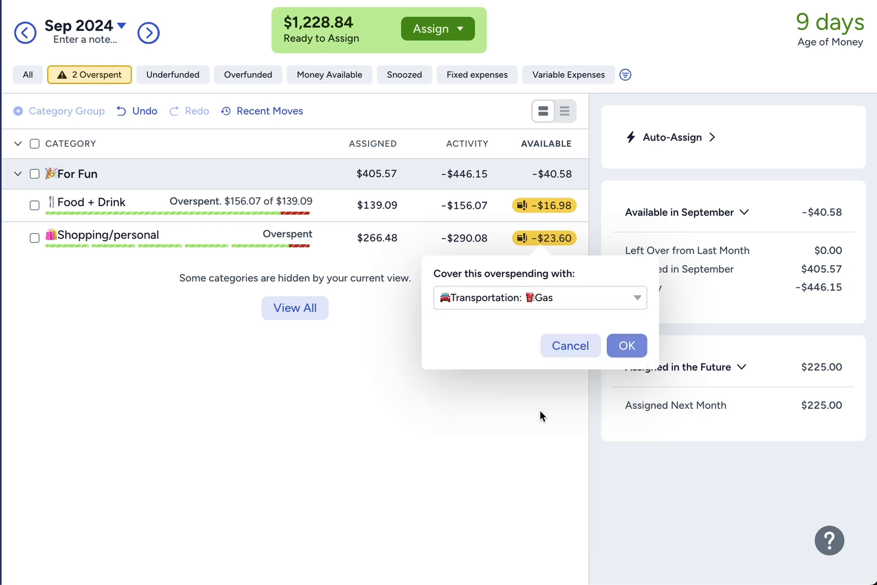
{"action": "left_click", "coordinate": [624, 346]}
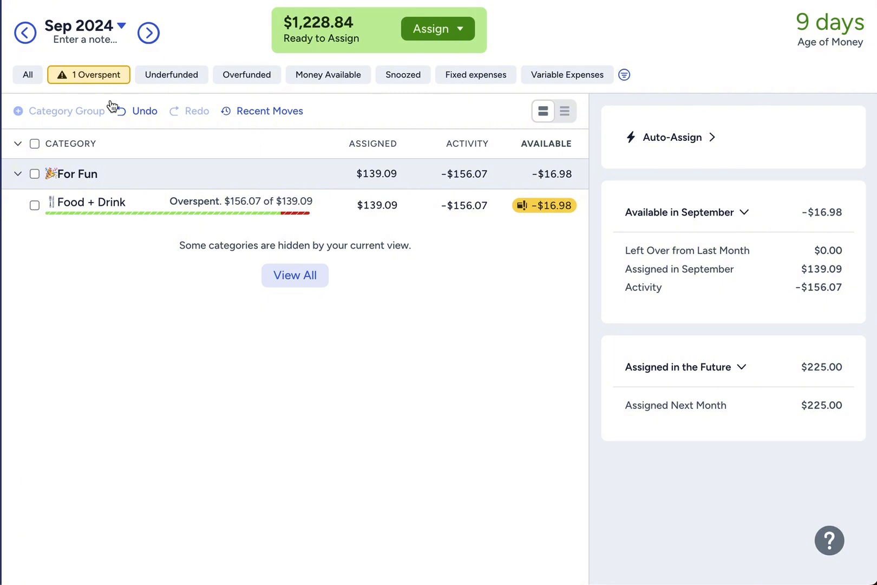
- Return to all budget categories and check the Home group's categories for available money
{"action": "left_click", "coordinate": [29, 75]}
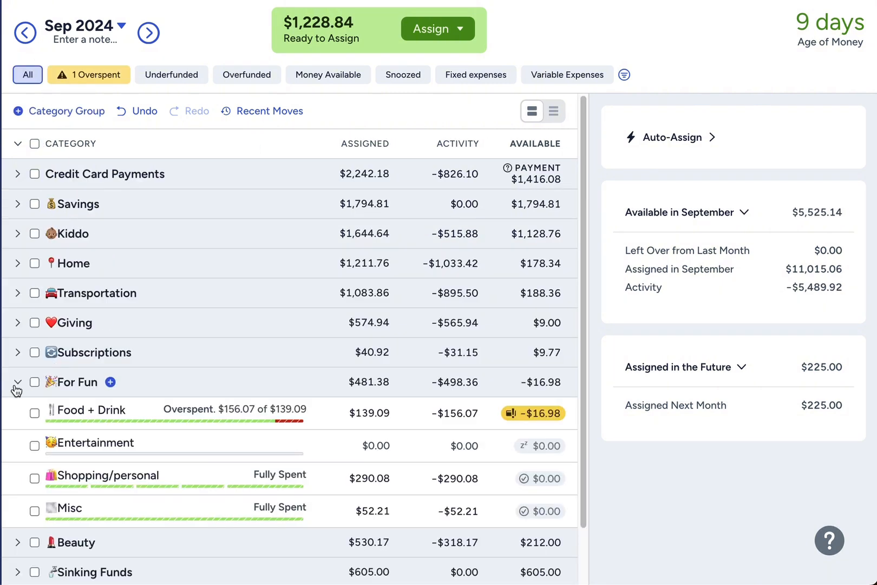
{"action": "scroll", "coordinate": [17, 390], "scroll_direction": "down", "scroll_amount": 1}
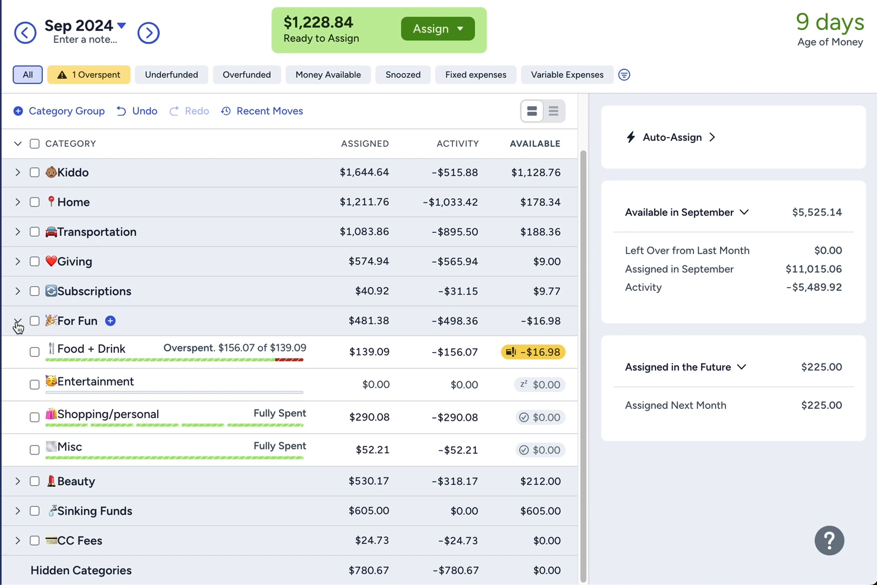
{"action": "left_click", "coordinate": [18, 323]}
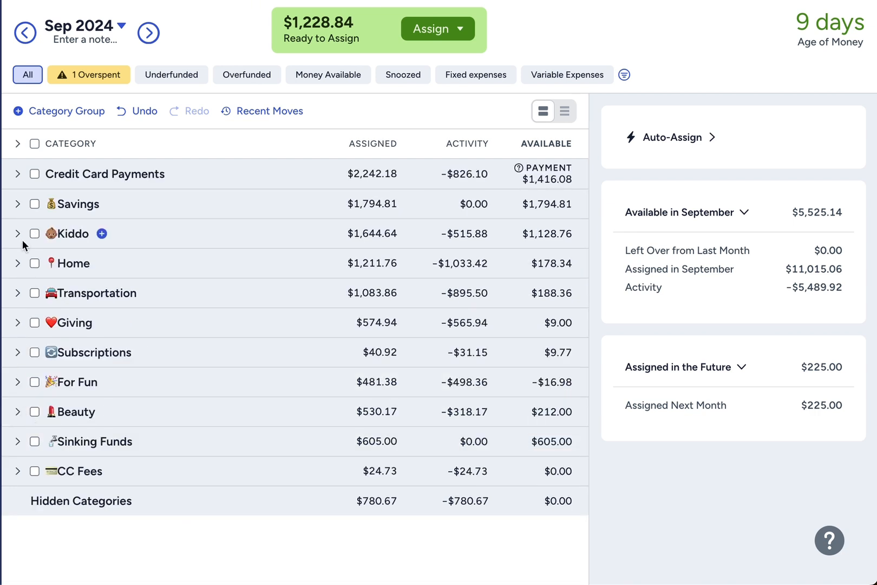
{"action": "left_click", "coordinate": [18, 263]}
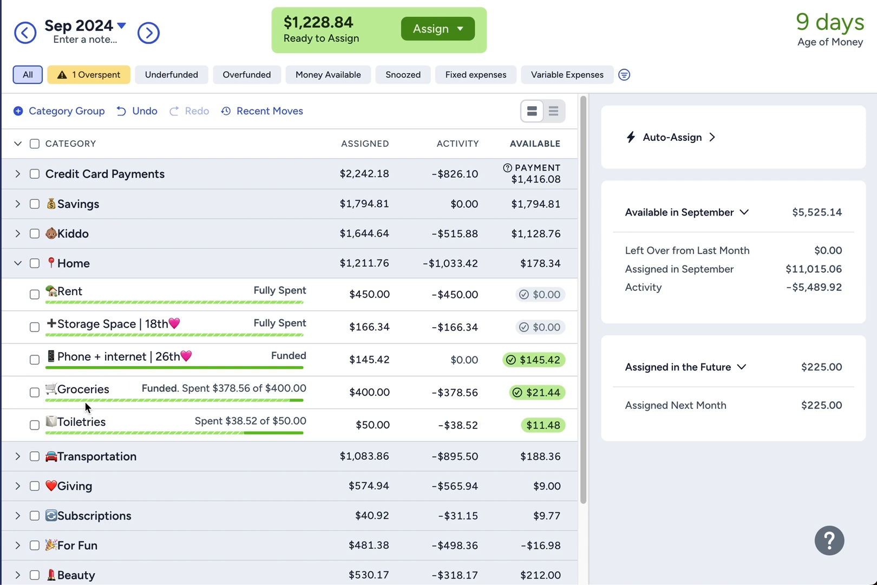
{"action": "left_click", "coordinate": [18, 264]}
- Cover the Food + Drink overspending in the For Fun group with money from Home: Groceries
{"action": "left_click", "coordinate": [99, 77]}
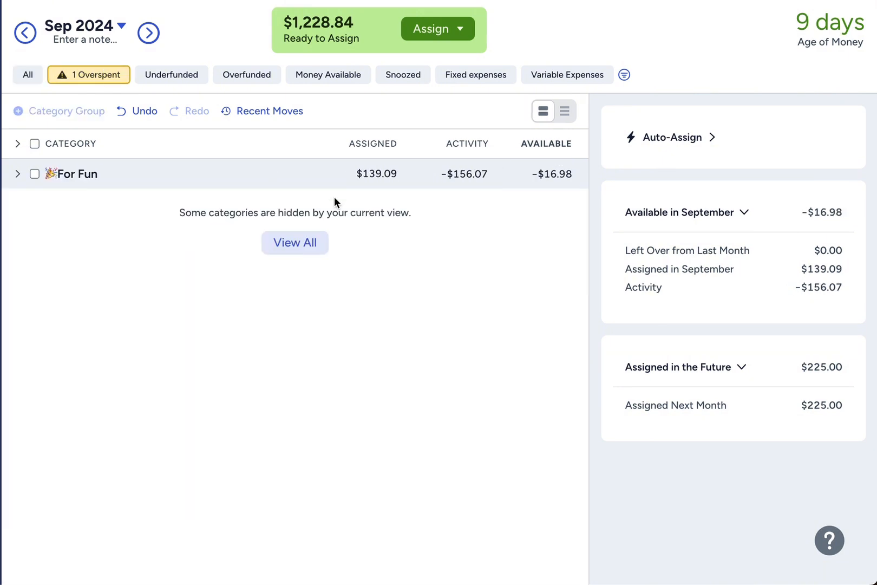
{"action": "left_click", "coordinate": [17, 174]}
{"action": "left_click", "coordinate": [540, 205]}
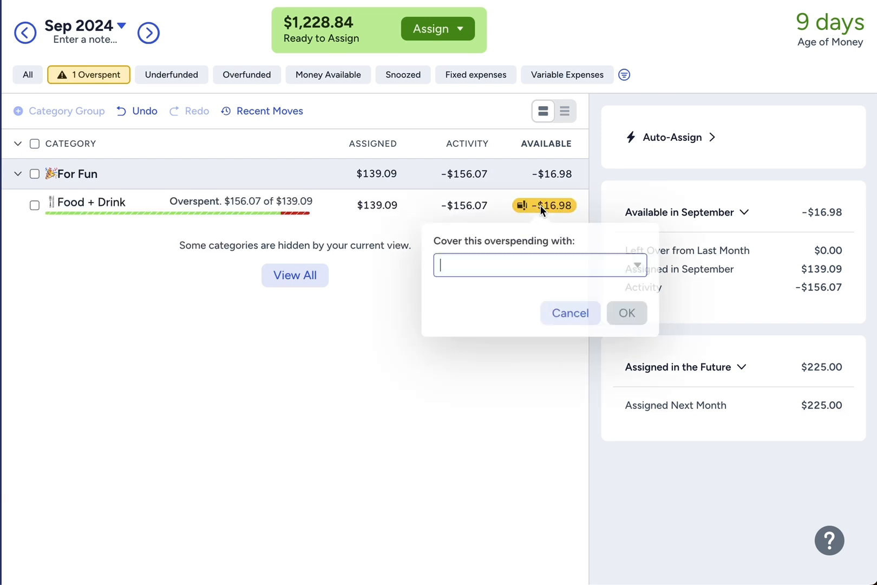
{"action": "left_click", "coordinate": [542, 257]}
{"action": "scroll", "coordinate": [525, 409], "scroll_direction": "down", "scroll_amount": 5}
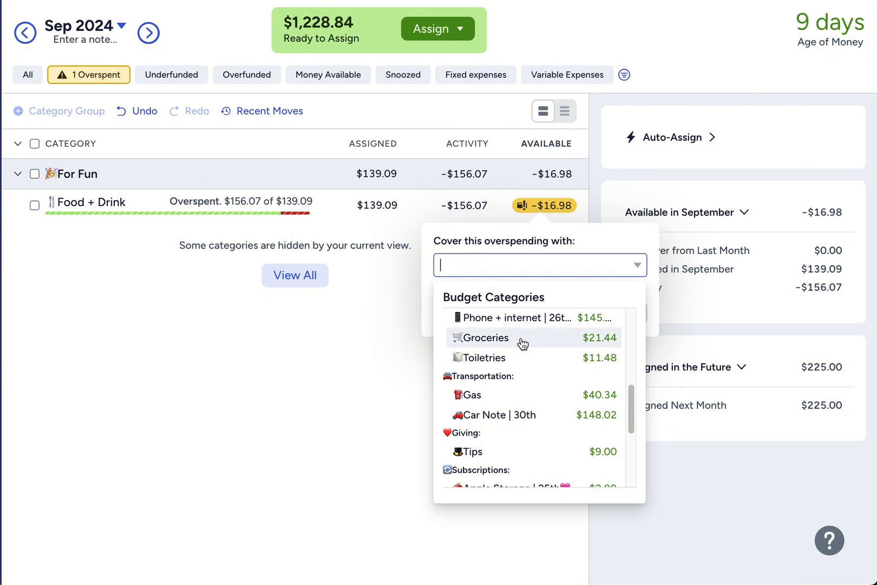
{"action": "left_click", "coordinate": [517, 341]}
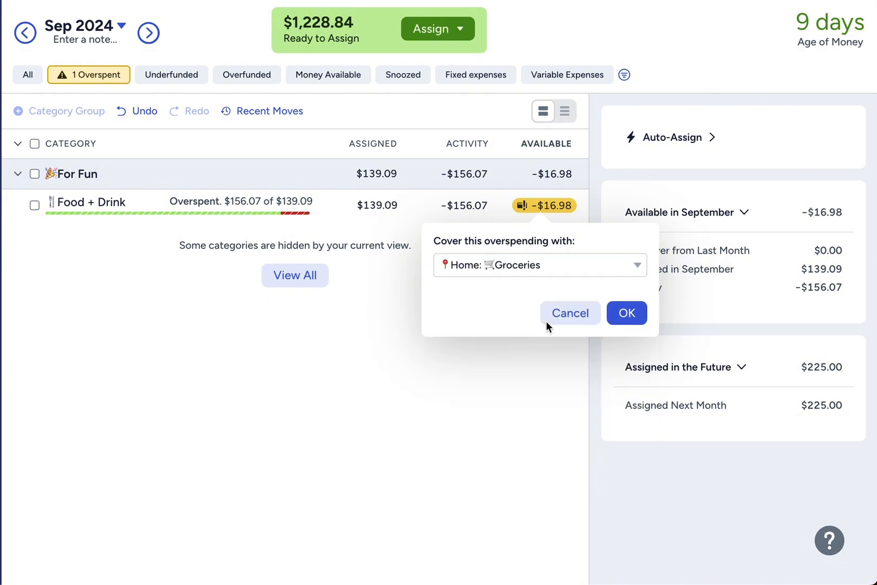
{"action": "left_click", "coordinate": [624, 314]}
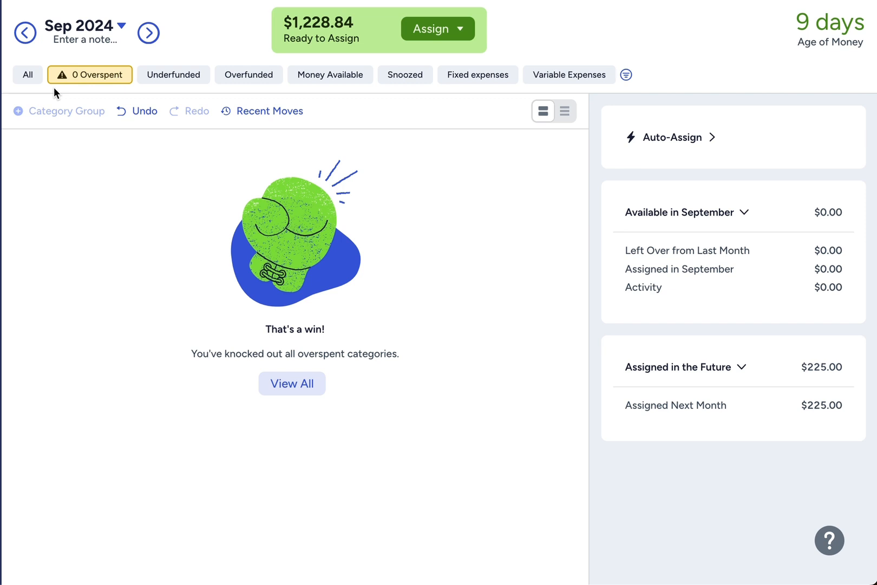
{"action": "left_click", "coordinate": [27, 76]}
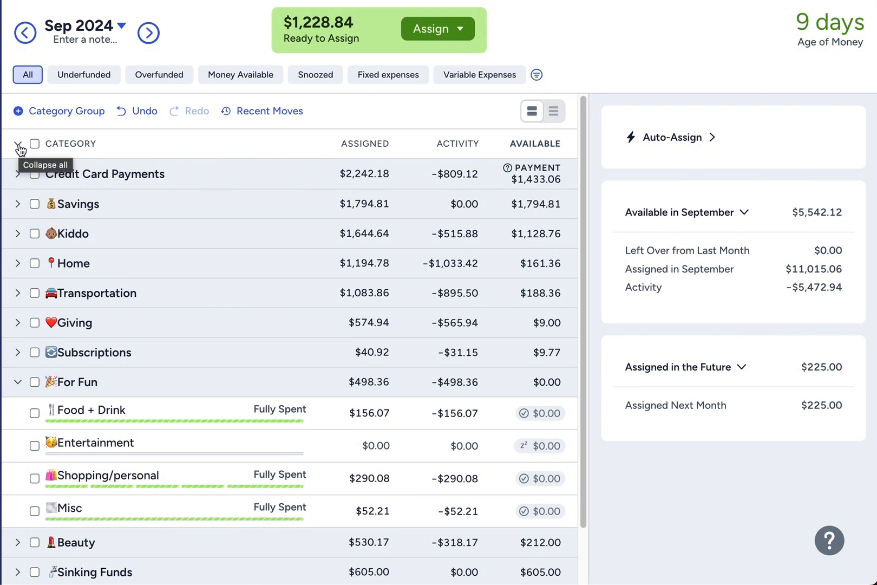
- Undo the covering moves for Food + Drink and Shopping/personal and review the overspent categories again
{"action": "left_click", "coordinate": [144, 112]}
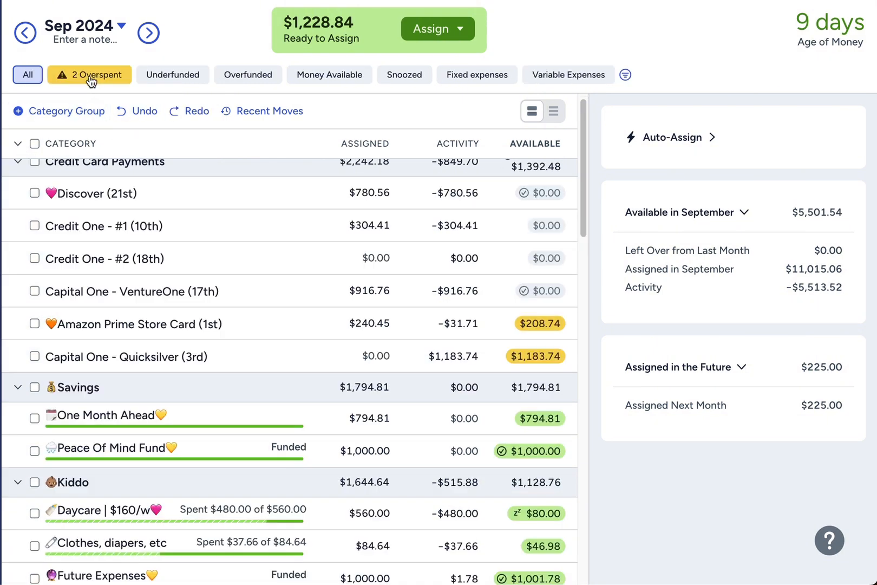
{"action": "left_click", "coordinate": [91, 76]}
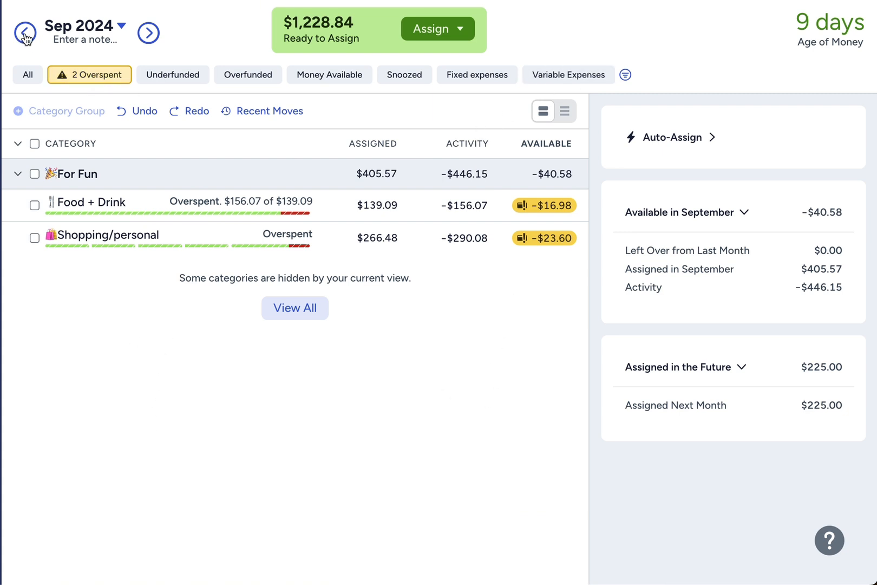
{"action": "left_click", "coordinate": [28, 78]}
- Collapse every category group in the September 2024 budget, from Credit Card Payments down to CC Fees
{"action": "left_click", "coordinate": [17, 176]}
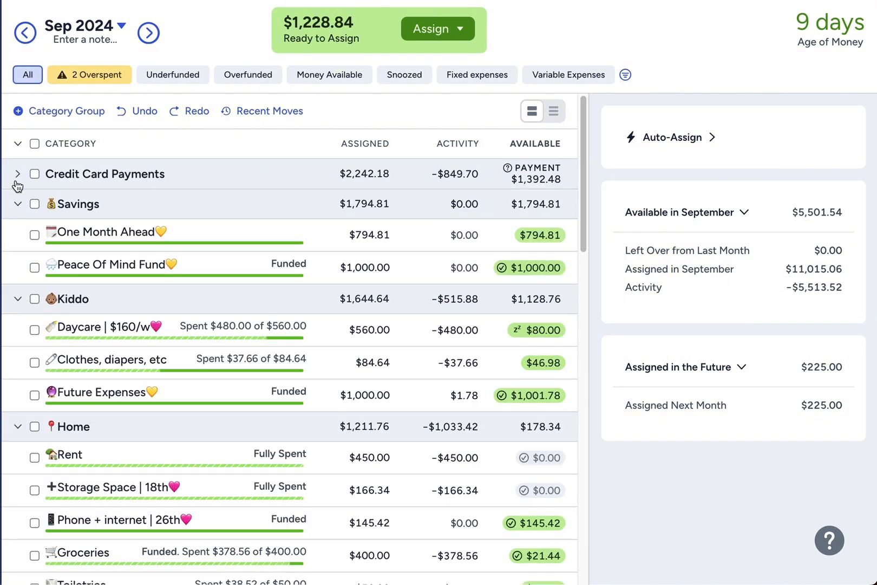
{"action": "left_click", "coordinate": [18, 299]}
{"action": "left_click", "coordinate": [21, 331]}
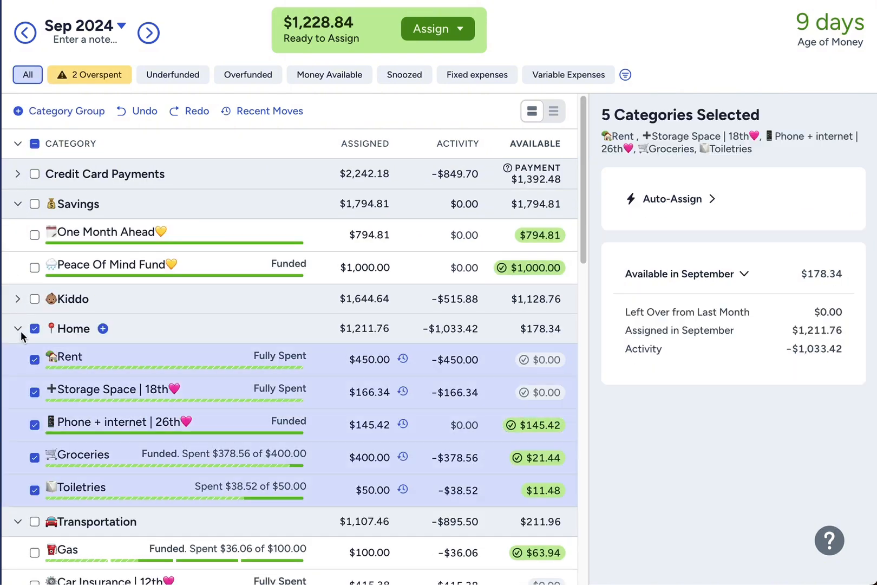
{"action": "left_click", "coordinate": [20, 330]}
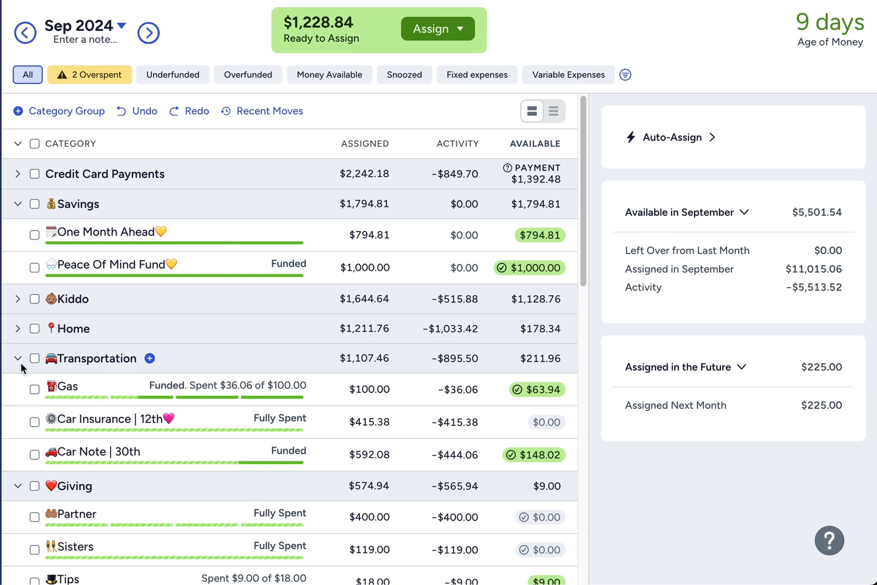
{"action": "left_click", "coordinate": [20, 360]}
{"action": "left_click", "coordinate": [17, 389]}
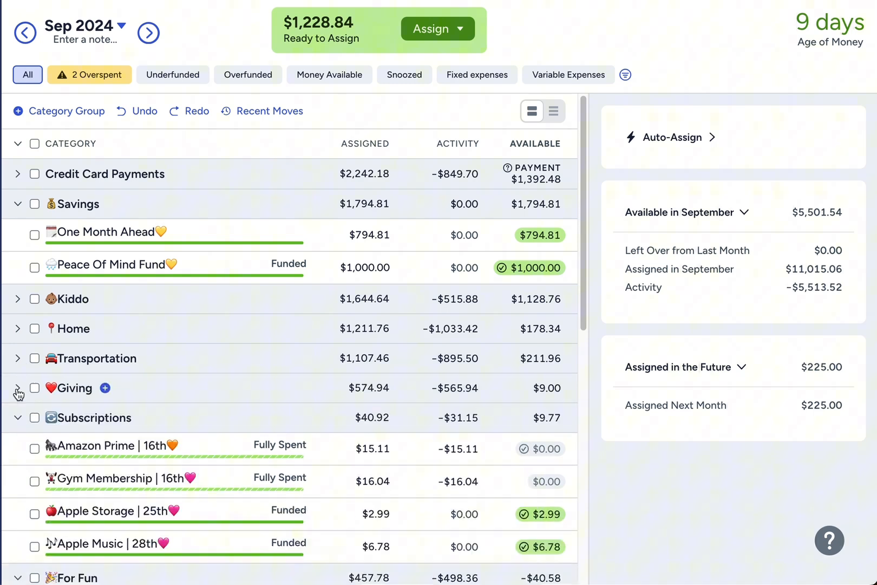
{"action": "left_click", "coordinate": [18, 418]}
{"action": "left_click", "coordinate": [18, 203]}
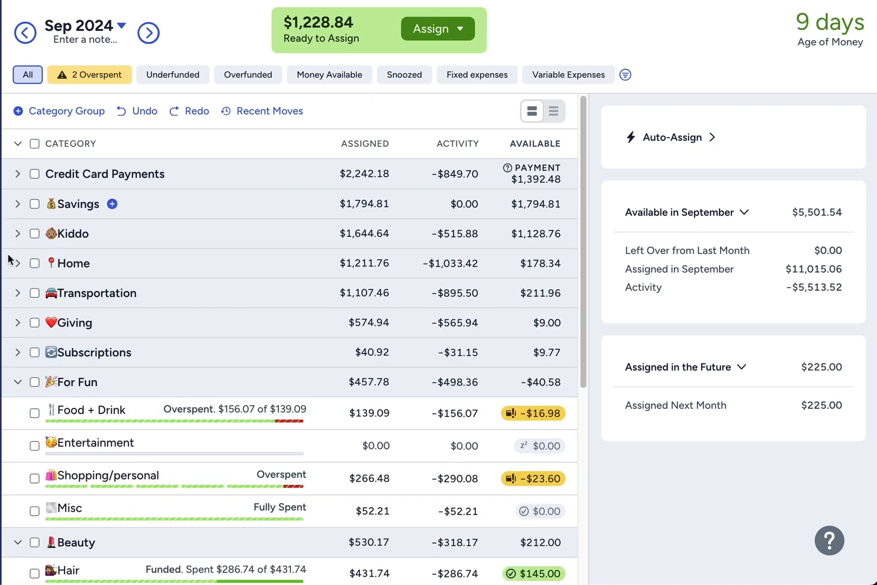
{"action": "left_click", "coordinate": [20, 383]}
{"action": "left_click", "coordinate": [18, 413]}
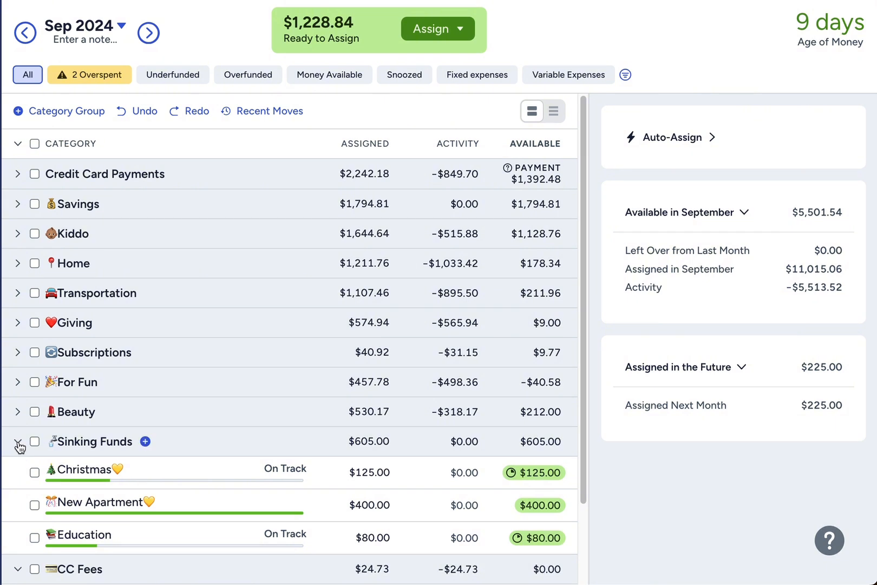
{"action": "left_click", "coordinate": [18, 442]}
{"action": "left_click", "coordinate": [18, 471]}
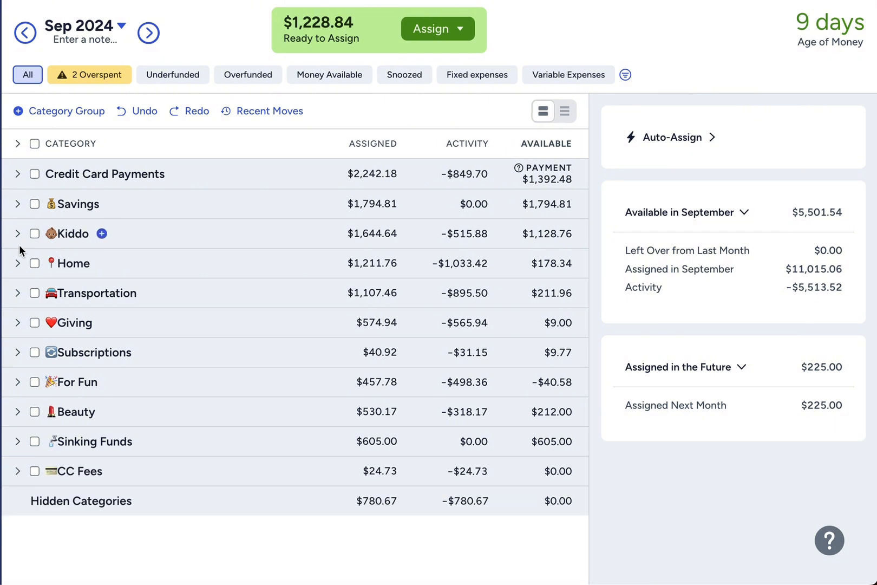
- Expand the Savings group and record the One Month Ahead amount, $794.81, as the September 2024 month note
{"action": "left_click", "coordinate": [18, 203]}
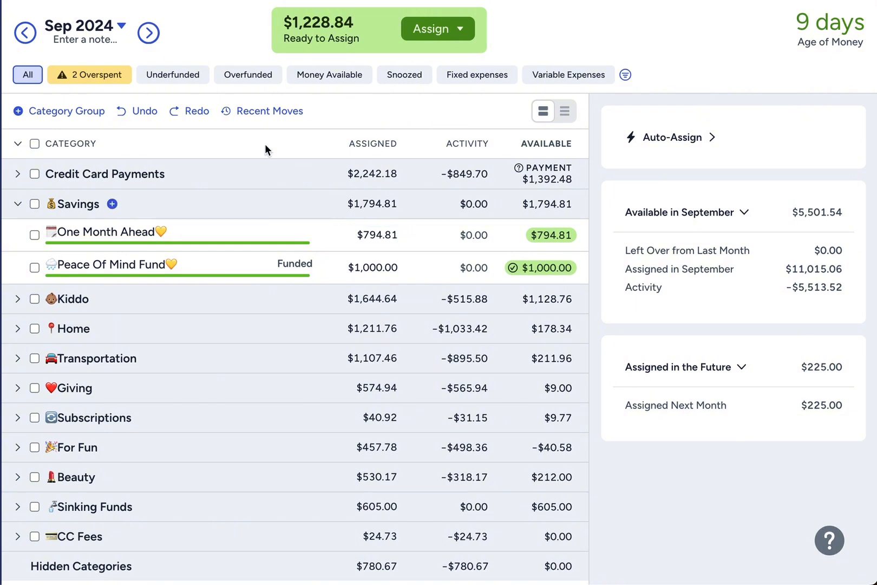
{"action": "left_click", "coordinate": [88, 41]}
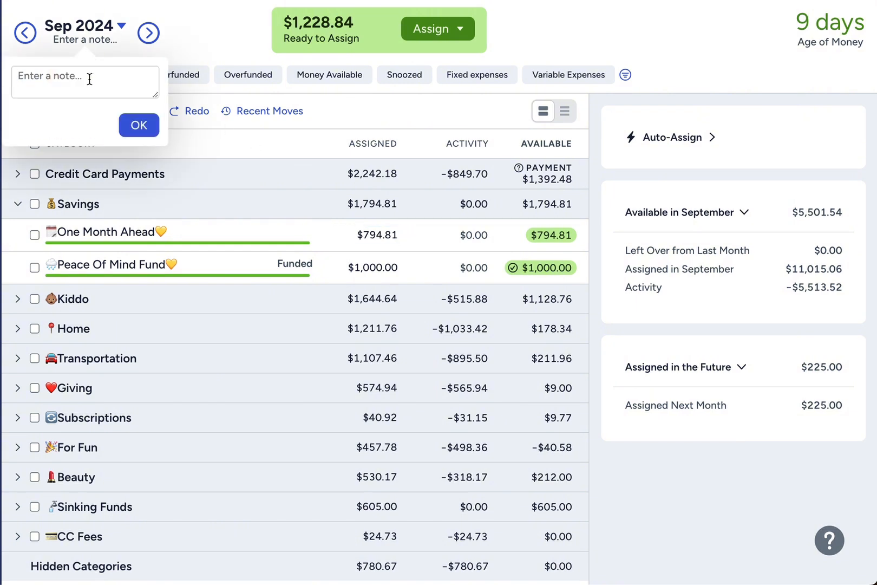
{"action": "type", "text": "$794.81"}
{"action": "left_click", "coordinate": [140, 125]}
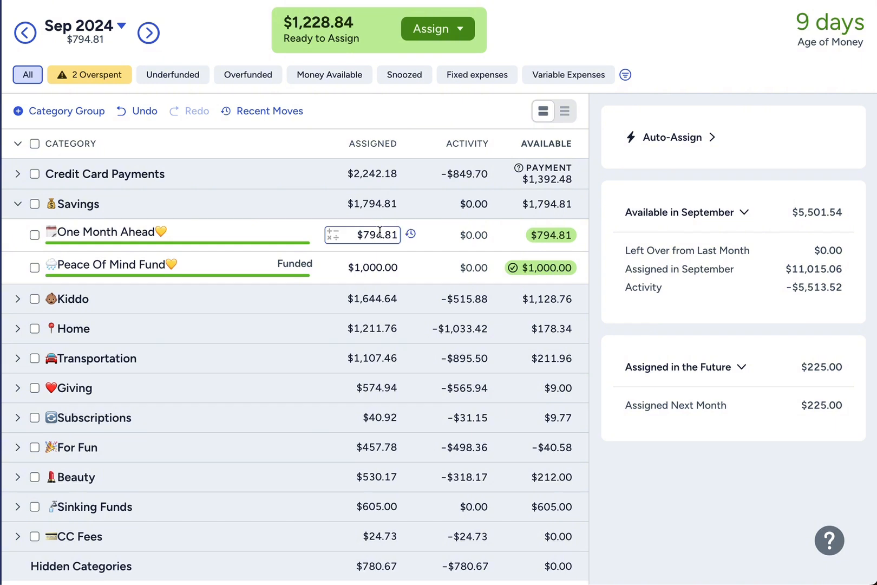
- Cover the Shopping/personal overspending in the For Fun group with money from Savings: One Month Ahead
{"action": "left_click", "coordinate": [103, 77]}
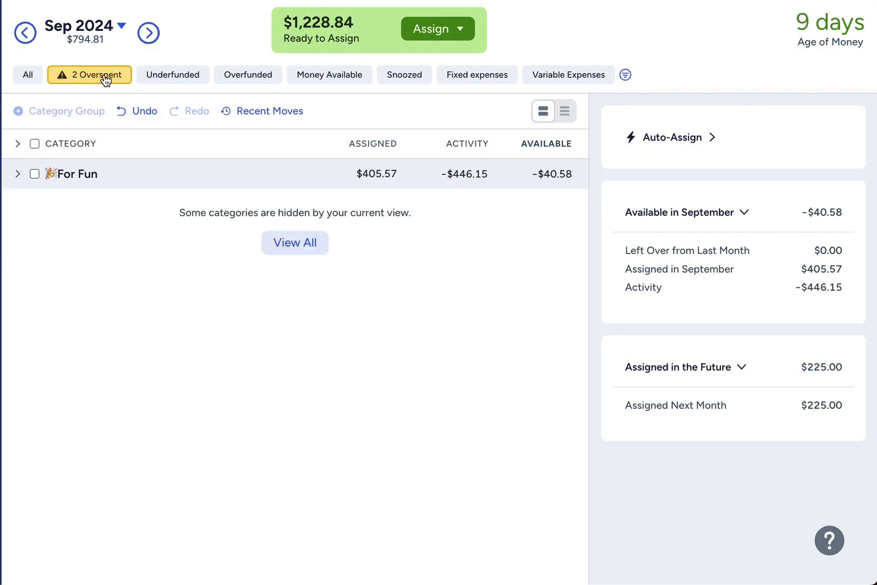
{"action": "left_click", "coordinate": [17, 173]}
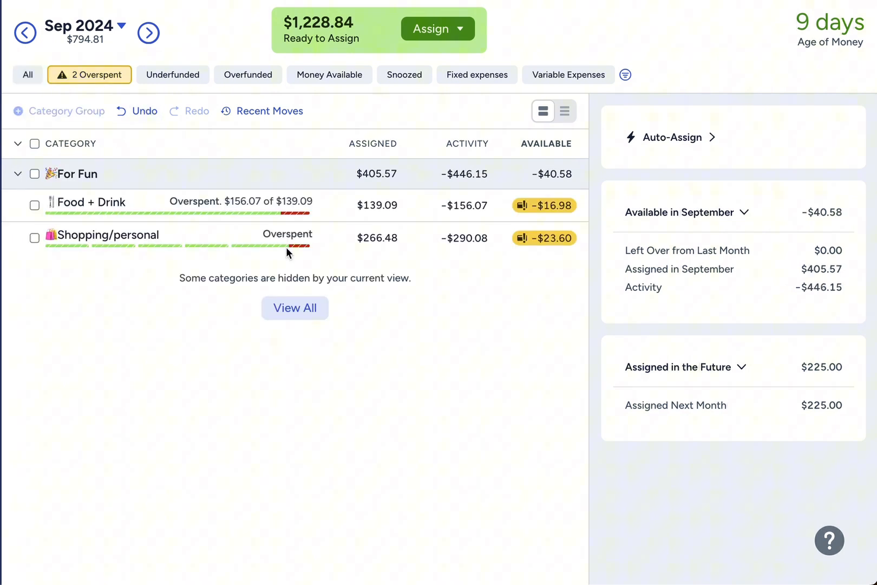
{"action": "left_click", "coordinate": [543, 239]}
{"action": "left_click", "coordinate": [616, 297]}
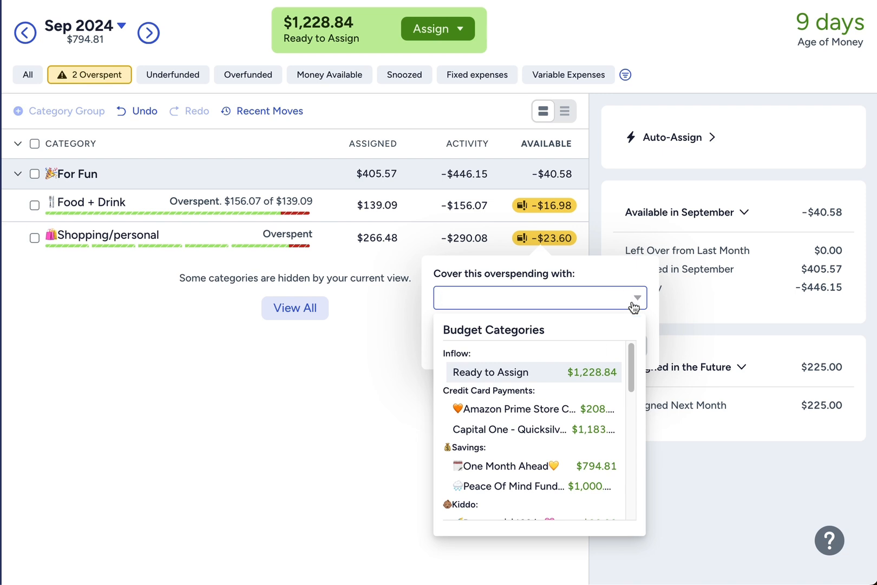
{"action": "scroll", "coordinate": [568, 442], "scroll_direction": "down", "scroll_amount": 3}
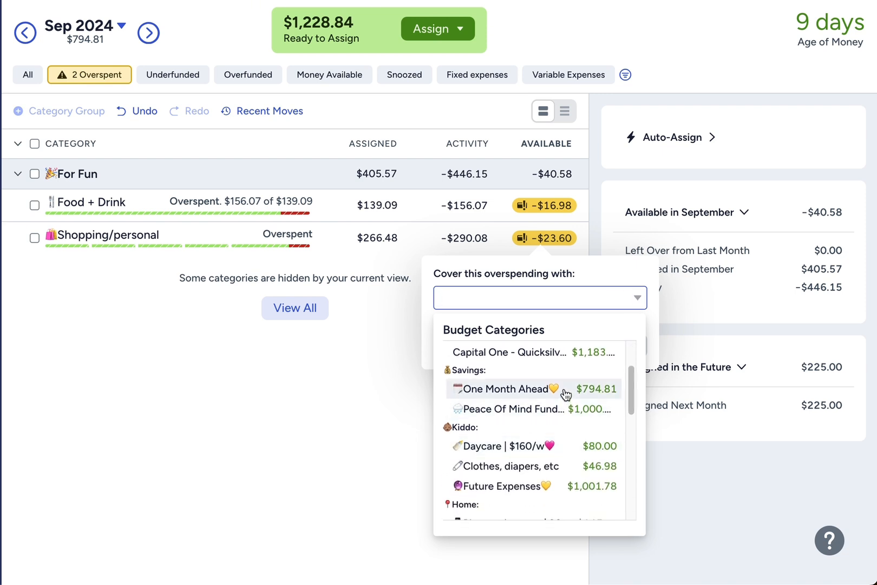
{"action": "left_click", "coordinate": [564, 387]}
{"action": "left_click", "coordinate": [628, 344]}
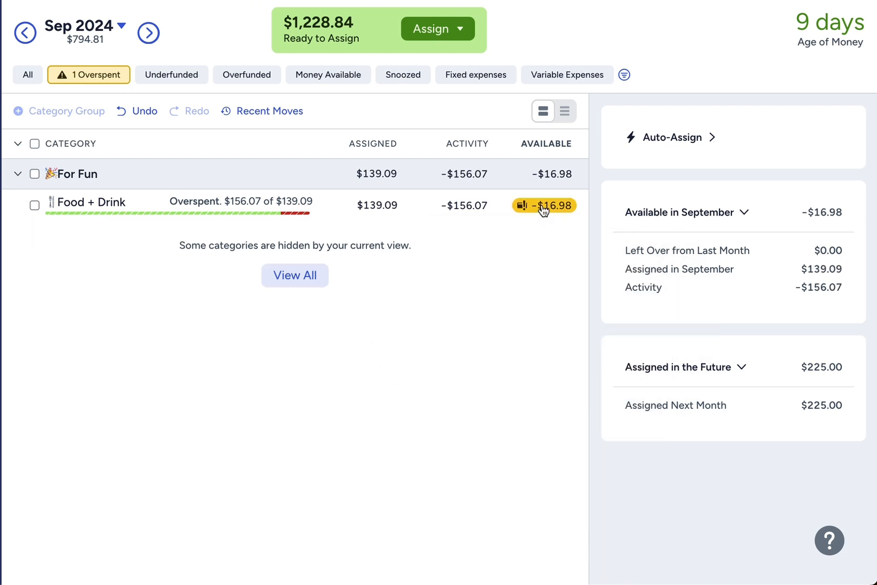
- Cover the remaining Food + Drink overspending with money from Savings: One Month Ahead
{"action": "left_click", "coordinate": [543, 210]}
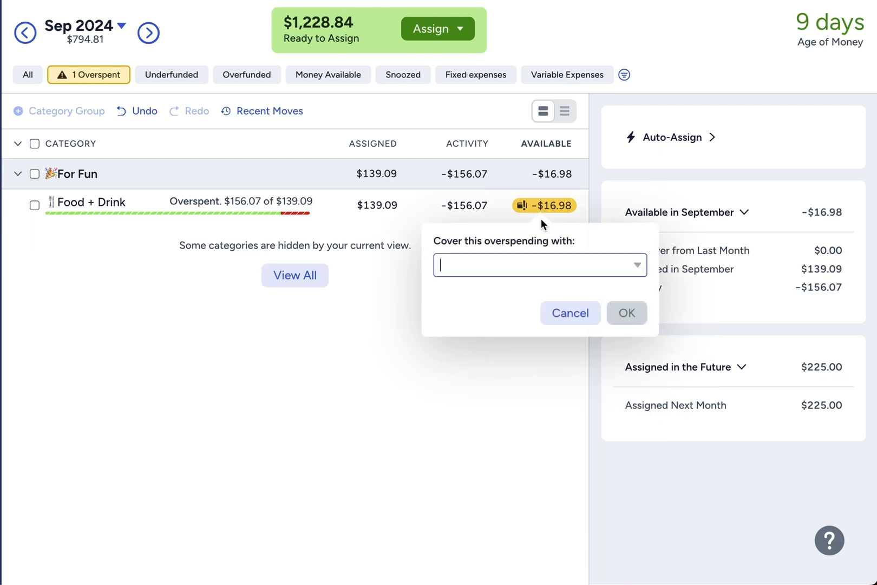
{"action": "left_click", "coordinate": [639, 266]}
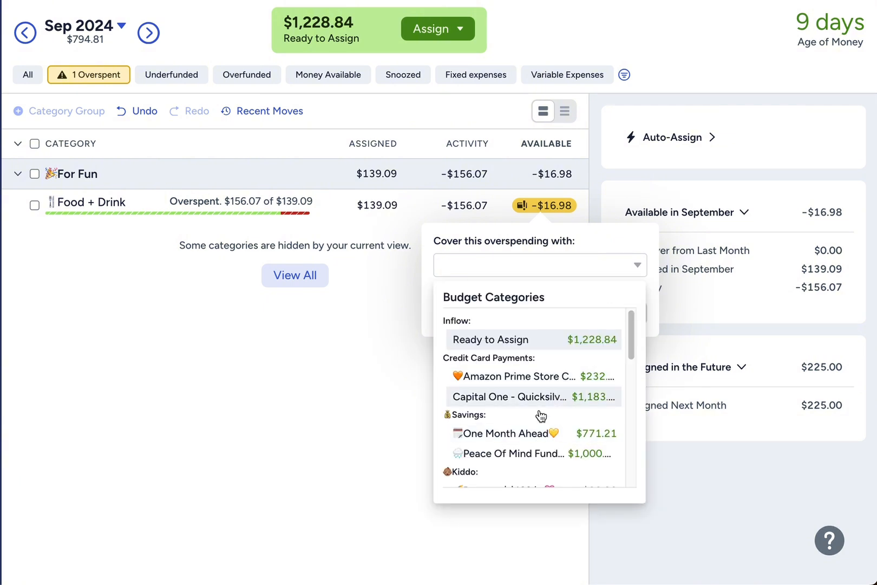
{"action": "left_click", "coordinate": [535, 435]}
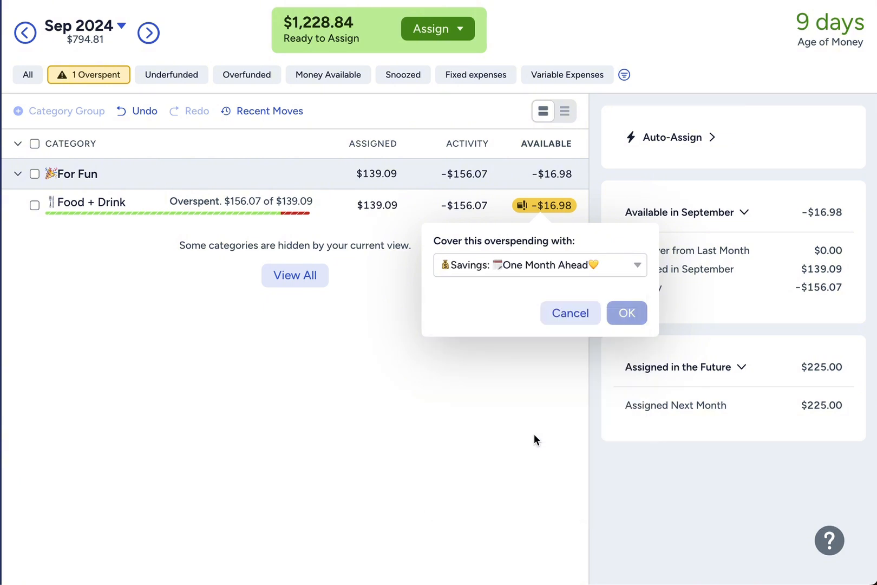
{"action": "left_click", "coordinate": [623, 313]}
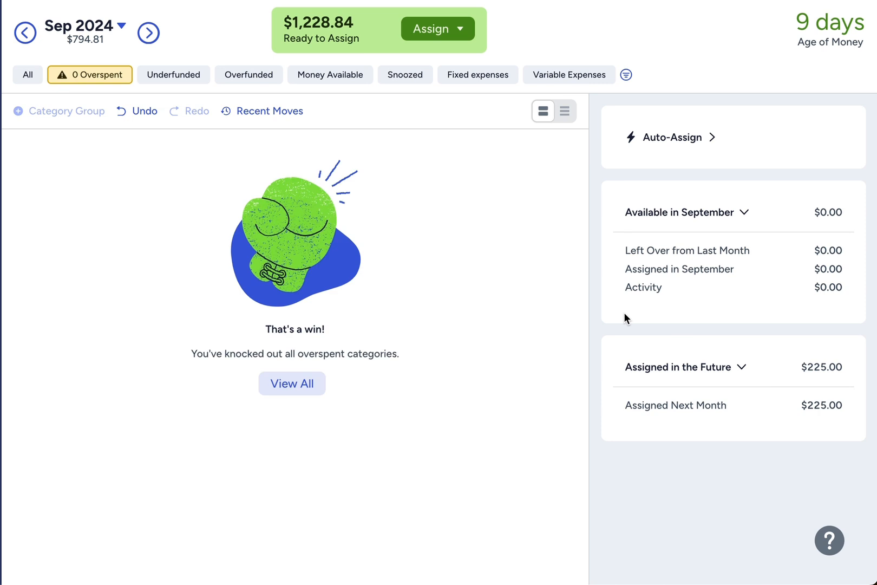
- Return to all budget categories and collapse the Savings and For Fun groups
{"action": "left_click", "coordinate": [29, 76]}
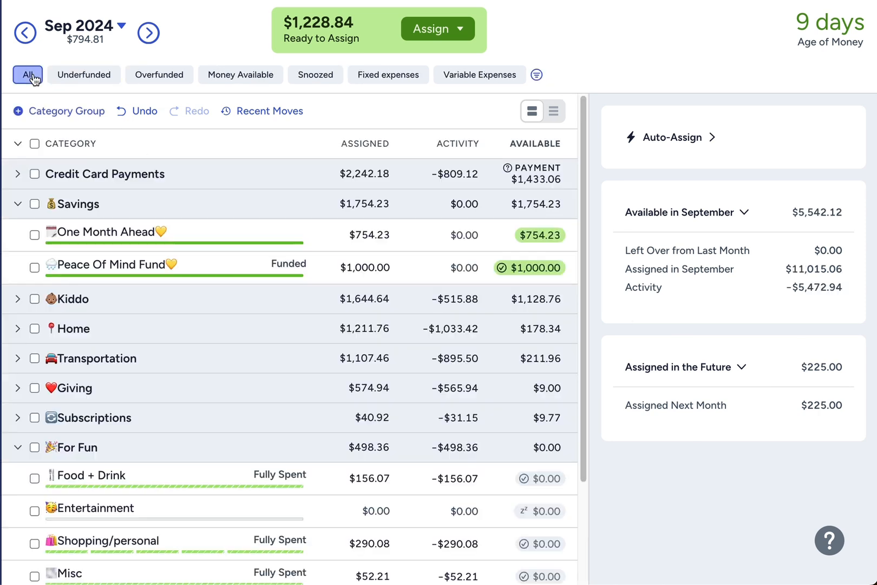
{"action": "left_click", "coordinate": [17, 205]}
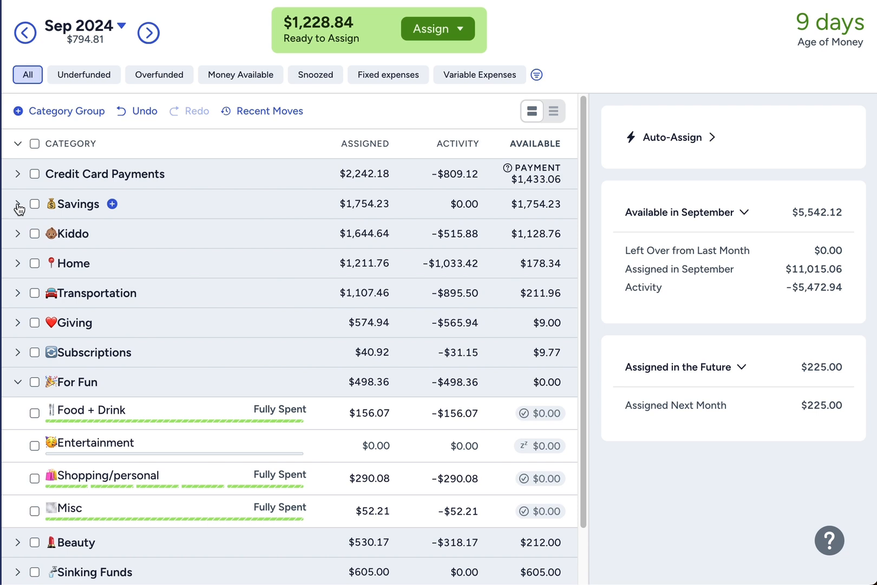
{"action": "left_click", "coordinate": [18, 382]}
- Check September for underfunded categories and examine the Savings group's categories in the October 2024 budget
{"action": "left_click", "coordinate": [106, 77]}
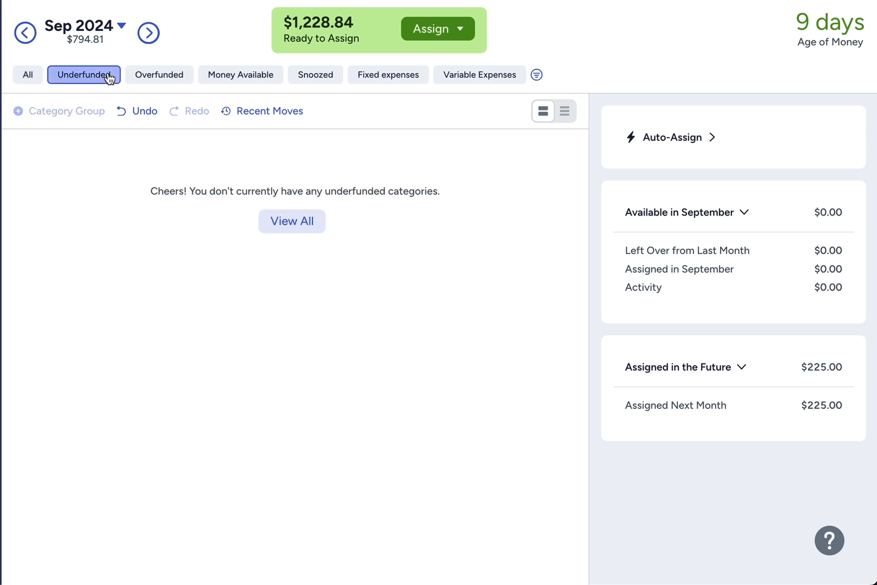
{"action": "left_click", "coordinate": [27, 76]}
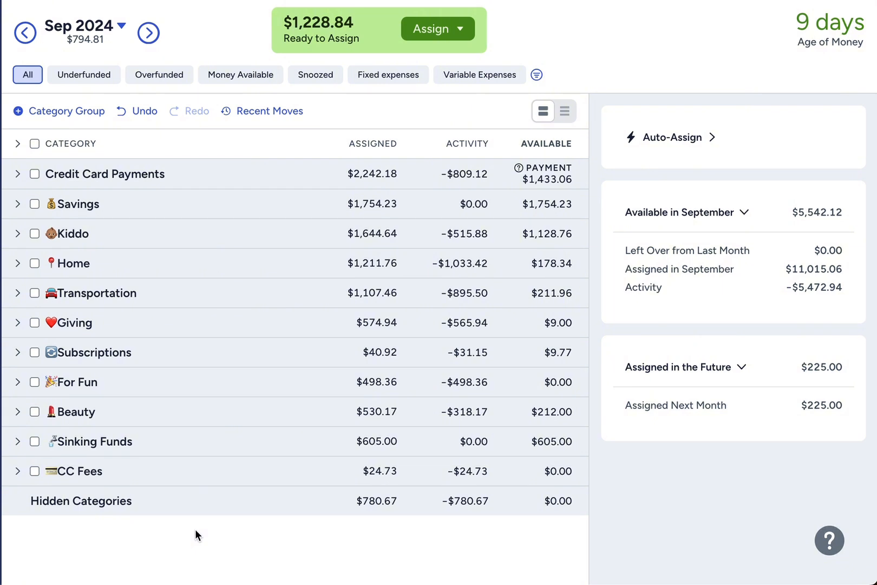
{"action": "left_click", "coordinate": [148, 32]}
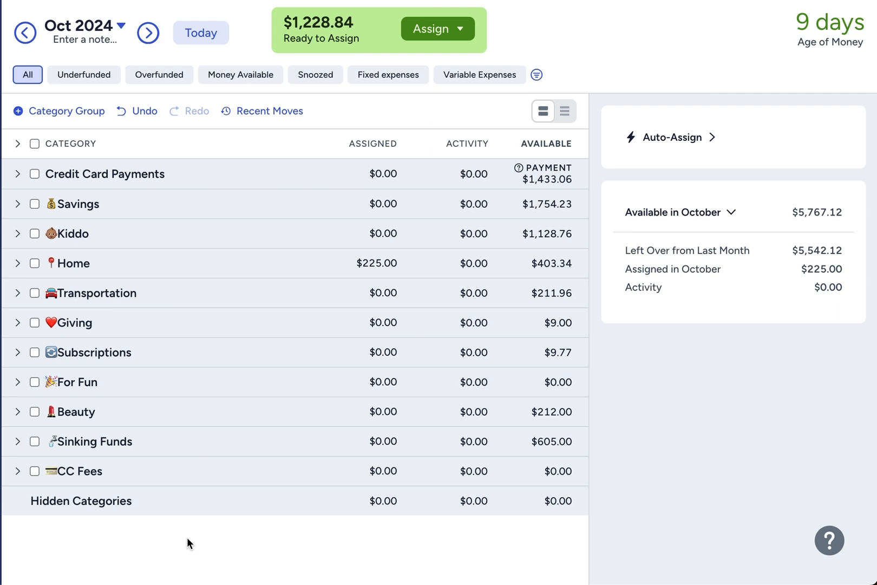
{"action": "left_click", "coordinate": [18, 204]}
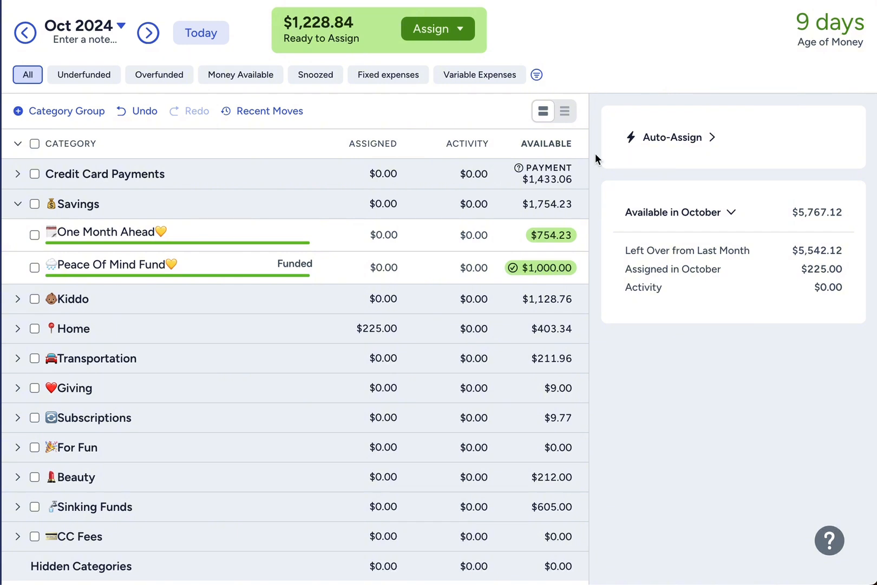
- Return to the September 2024 budget and recheck its underfunded categories before showing all categories again
{"action": "left_click", "coordinate": [26, 33]}
{"action": "left_click", "coordinate": [104, 79]}
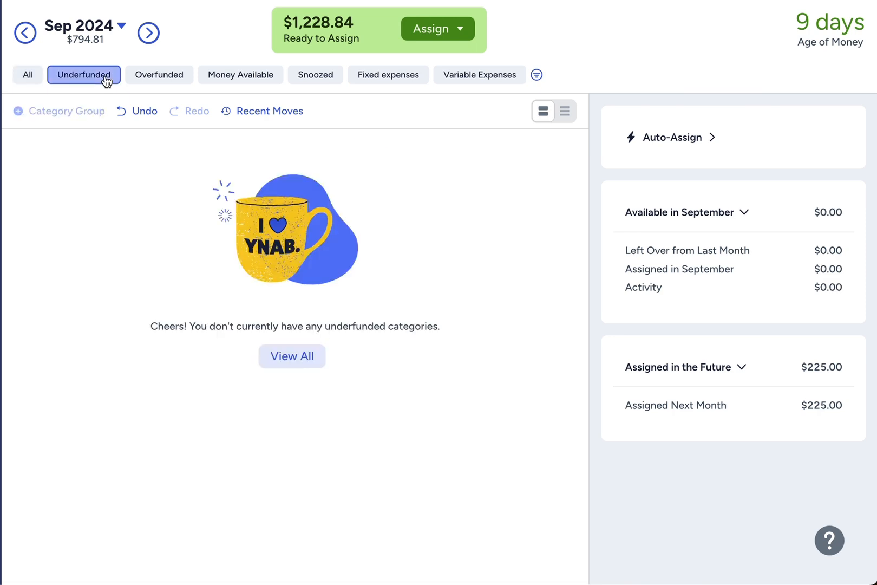
{"action": "left_click", "coordinate": [28, 79]}
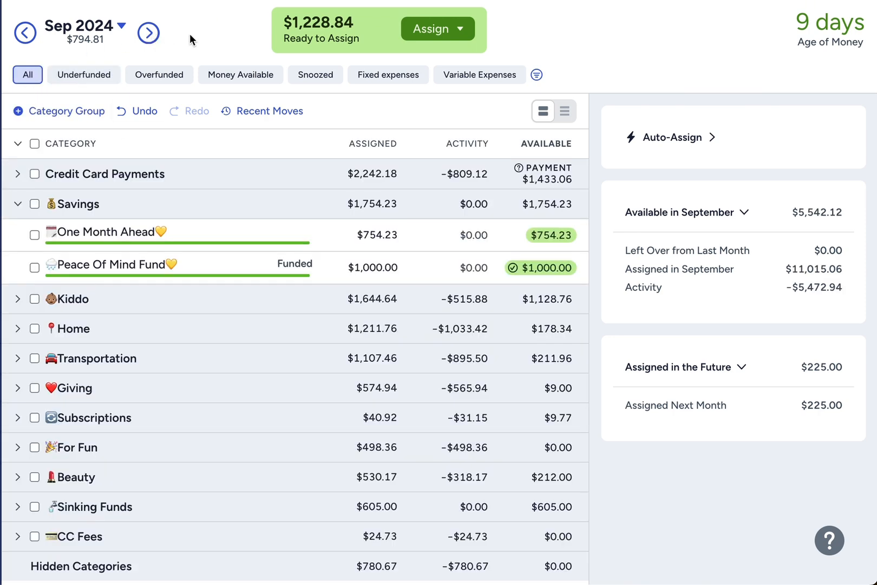
- Assign $25.00 to the Clothes, diapers, etc category in the Kiddo group for October 2024 and collapse the group
{"action": "left_click", "coordinate": [148, 33]}
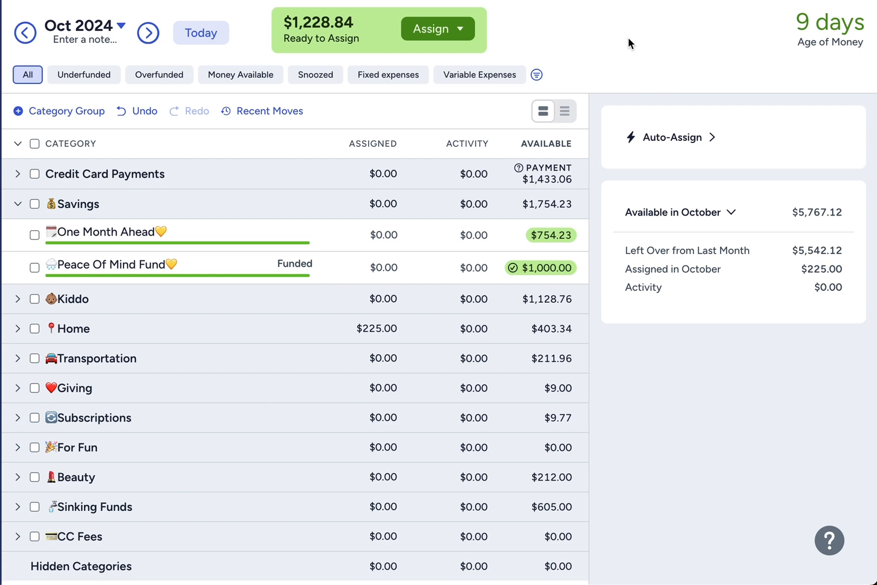
{"action": "left_click", "coordinate": [18, 206]}
{"action": "left_click", "coordinate": [17, 235]}
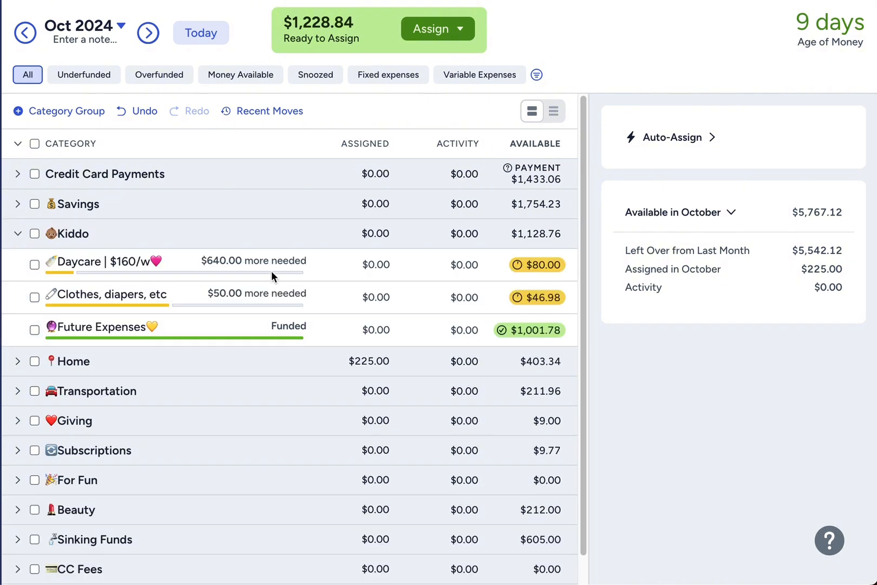
{"action": "left_click", "coordinate": [370, 297]}
{"action": "type", "text": "25.00"}
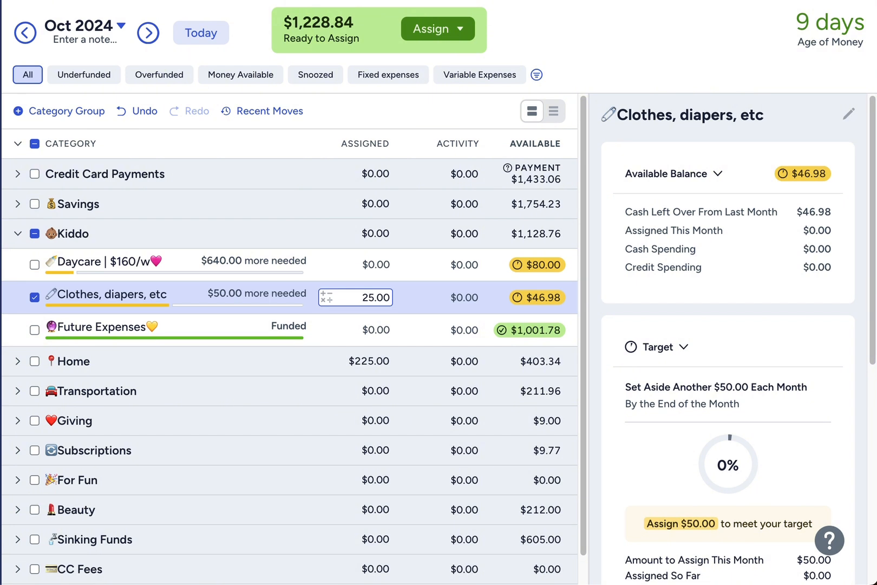
{"action": "key", "text": "Return"}
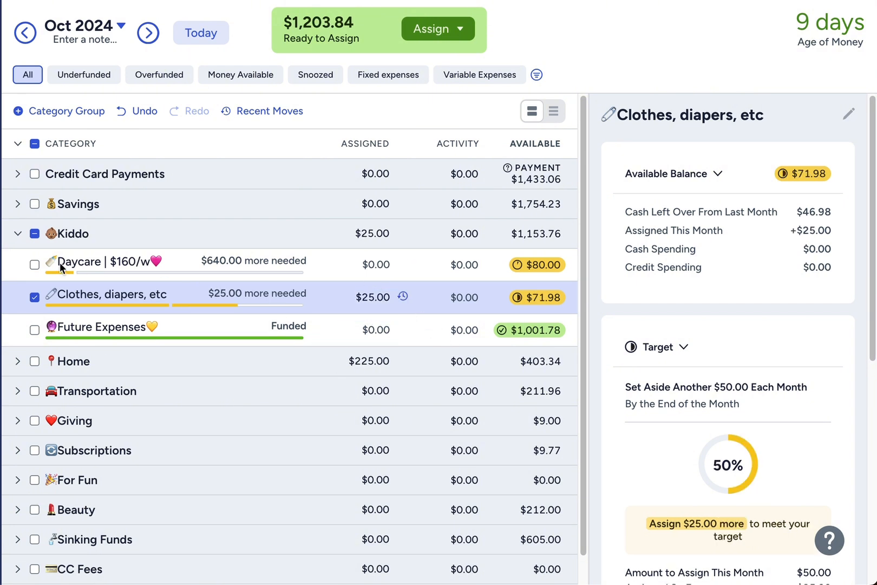
{"action": "left_click", "coordinate": [35, 234]}
{"action": "left_click", "coordinate": [18, 234]}
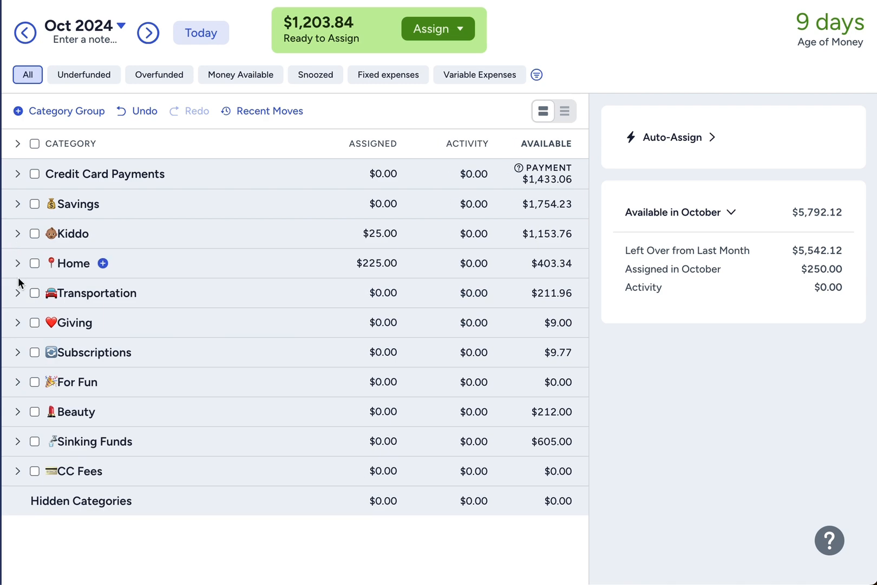
- Assign $200.00 to Groceries and $60.00 to Toiletries in the October Home group, and collapse the group
{"action": "left_click", "coordinate": [18, 263]}
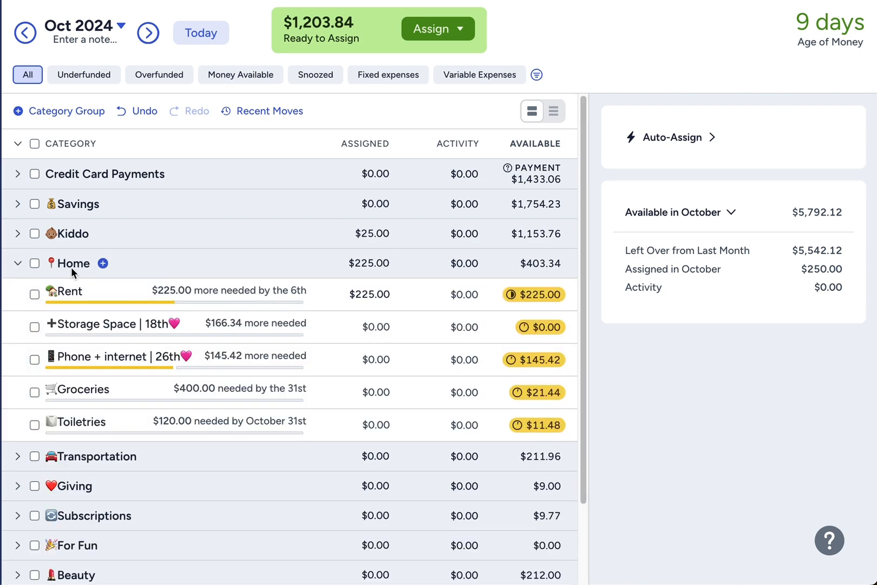
{"action": "left_click", "coordinate": [383, 397]}
{"action": "type", "text": "200.00"}
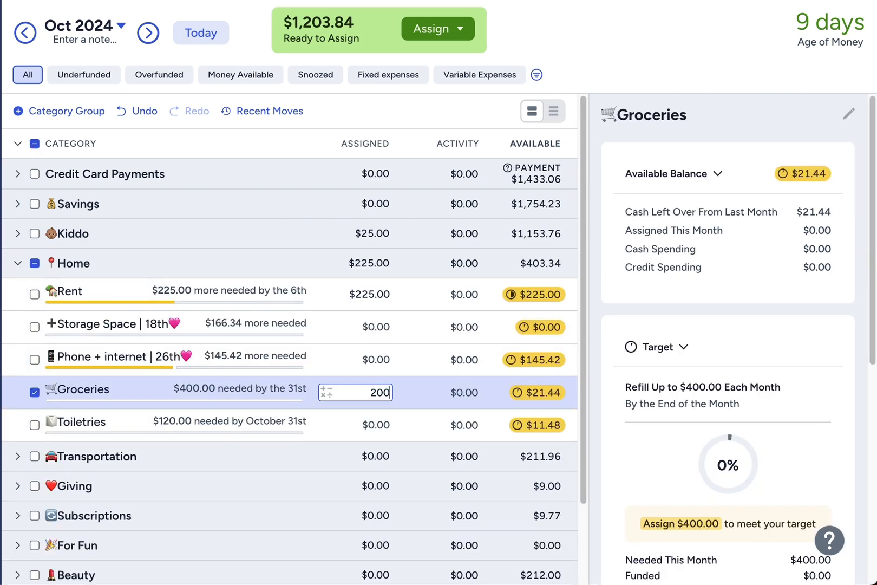
{"action": "key", "text": "Return"}
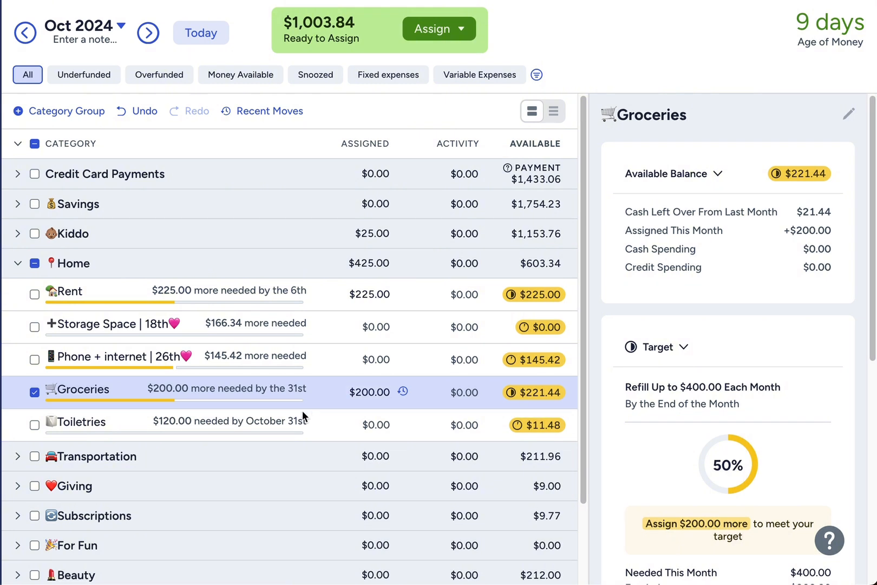
{"action": "left_click", "coordinate": [376, 431]}
{"action": "type", "text": "60"}
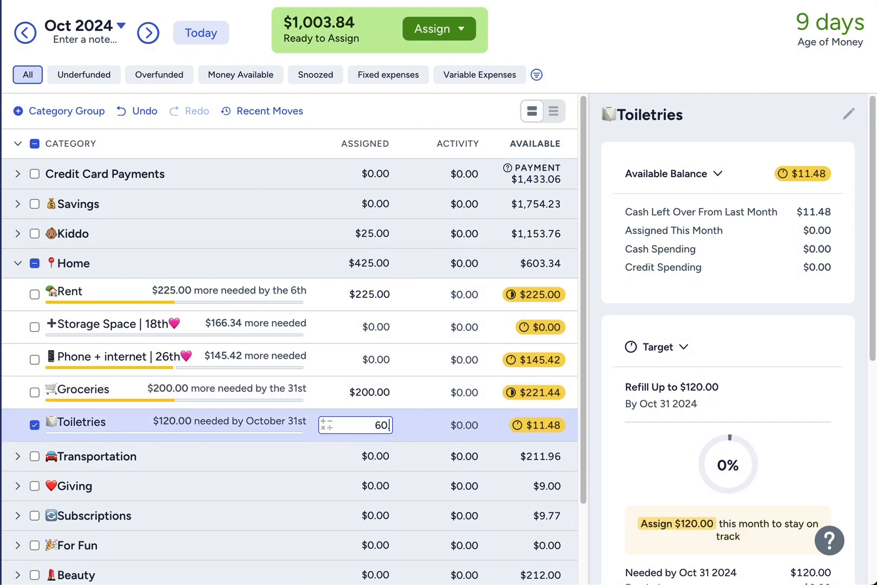
{"action": "key", "text": "Return"}
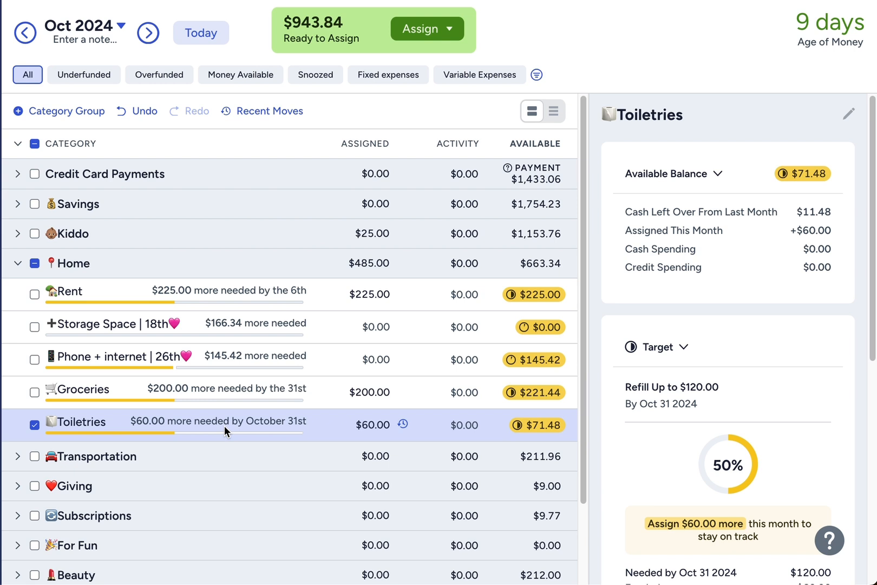
{"action": "left_click", "coordinate": [35, 264]}
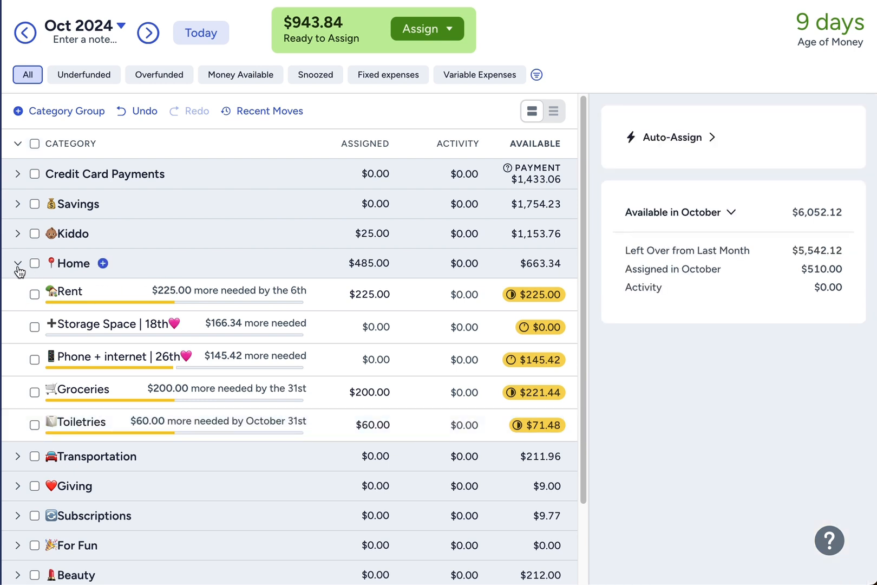
{"action": "left_click", "coordinate": [18, 263]}
- Filter the October budget to Variable Expenses and switch the target of Gas in Transportation from weekly to custom
{"action": "left_click", "coordinate": [463, 76]}
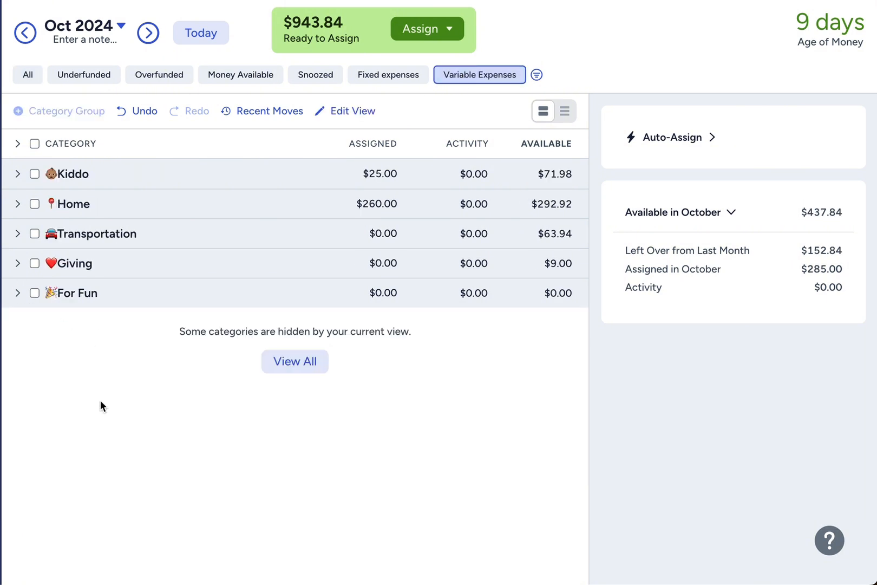
{"action": "left_click", "coordinate": [18, 235]}
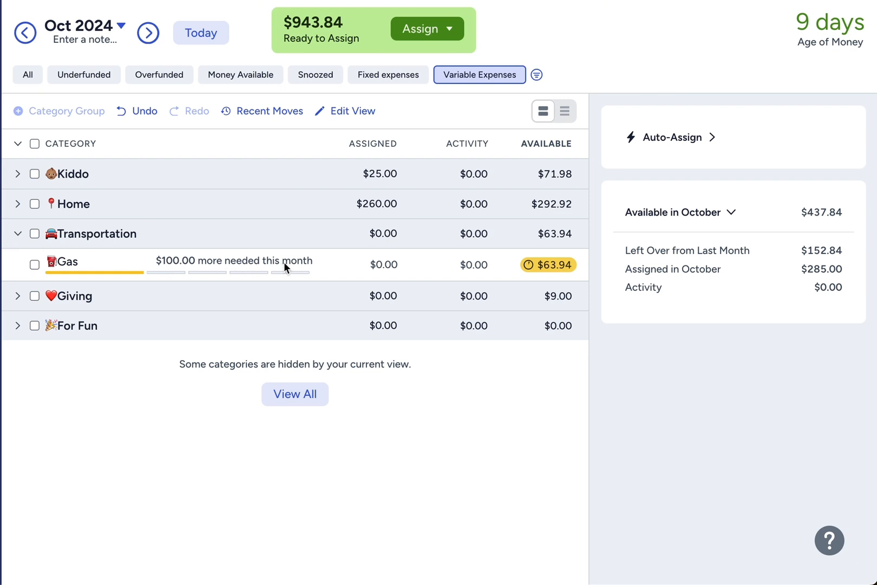
{"action": "left_click", "coordinate": [110, 257]}
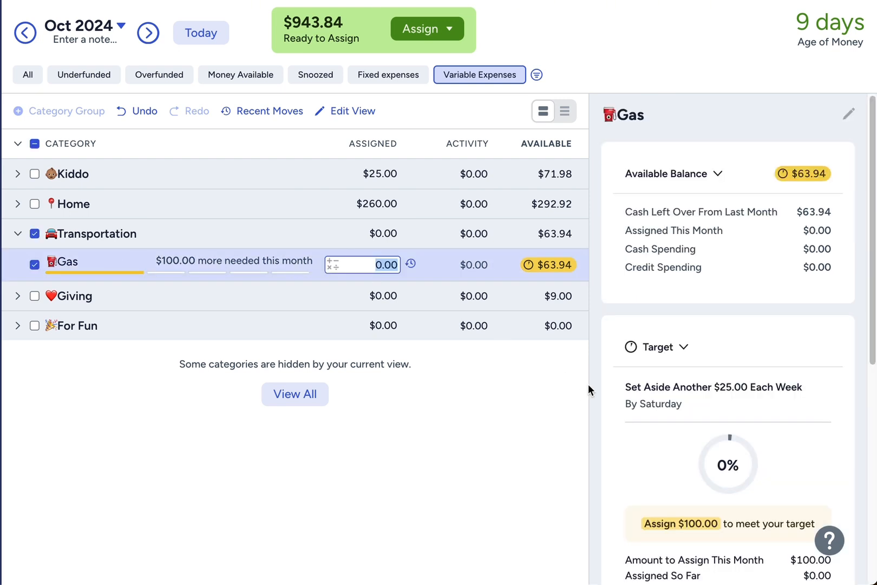
{"action": "scroll", "coordinate": [646, 369], "scroll_direction": "down", "scroll_amount": 3}
{"action": "left_click", "coordinate": [681, 507]}
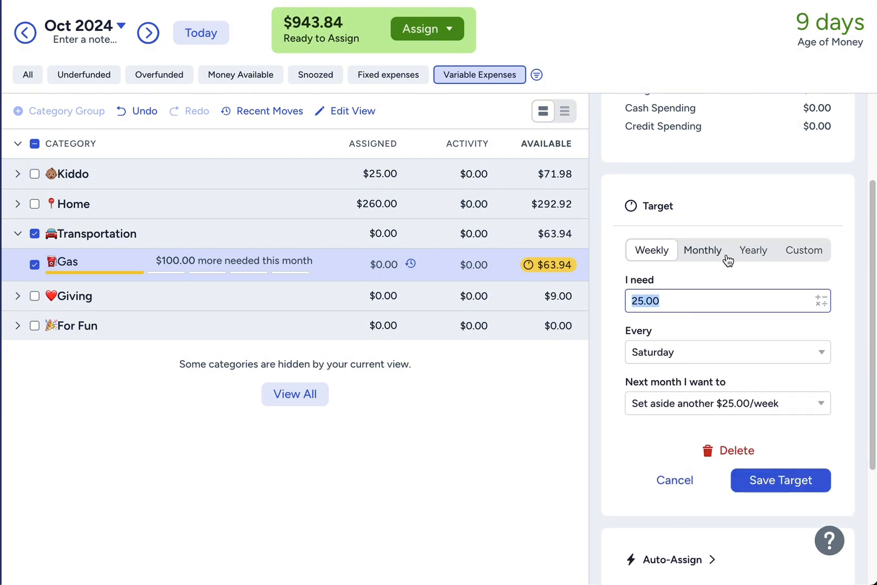
{"action": "left_click", "coordinate": [797, 255]}
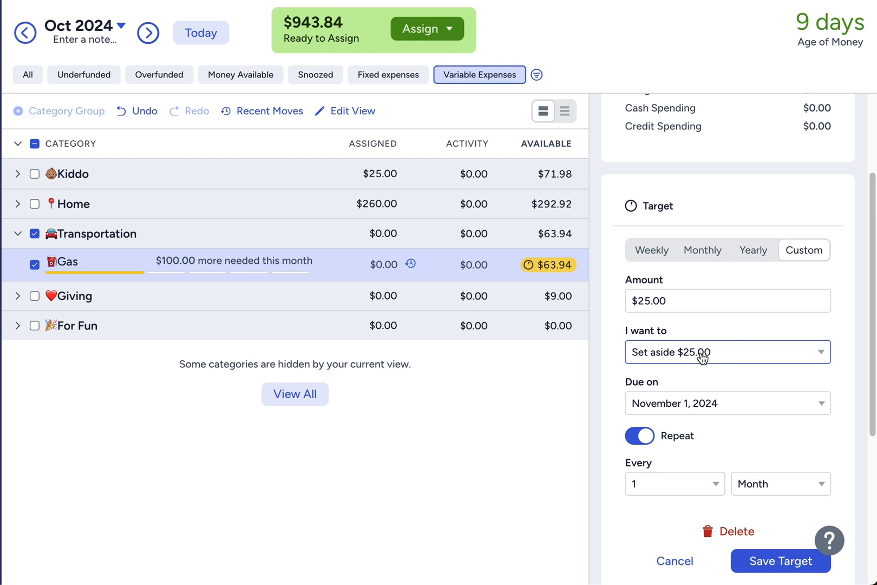
- Set the custom Gas target amount to $80.00, repeating every month, and save the target
{"action": "left_click", "coordinate": [695, 299]}
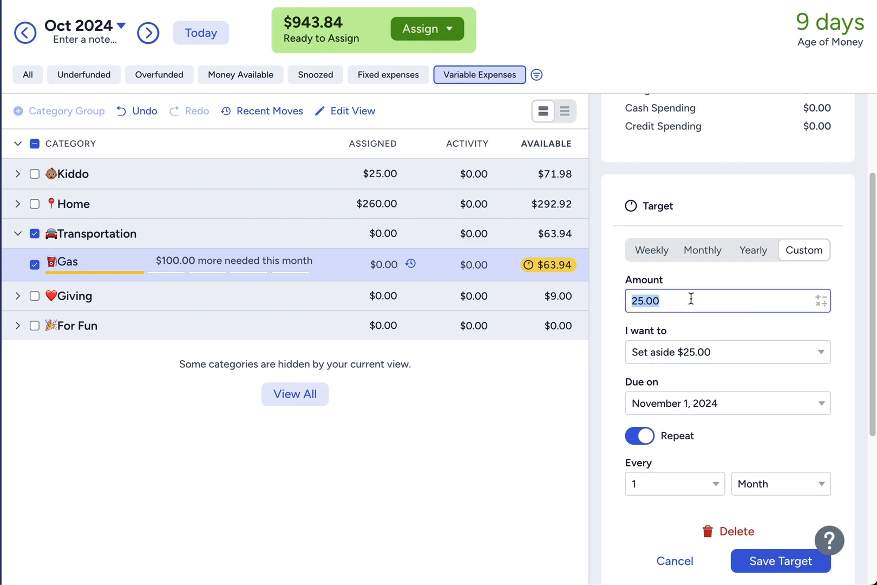
{"action": "type", "text": "100.00"}
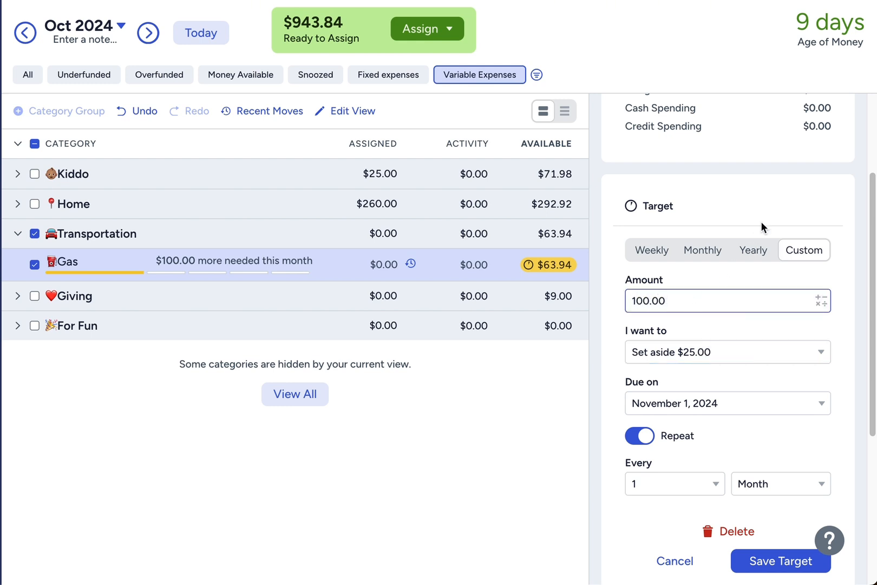
{"action": "double_click", "coordinate": [656, 301]}
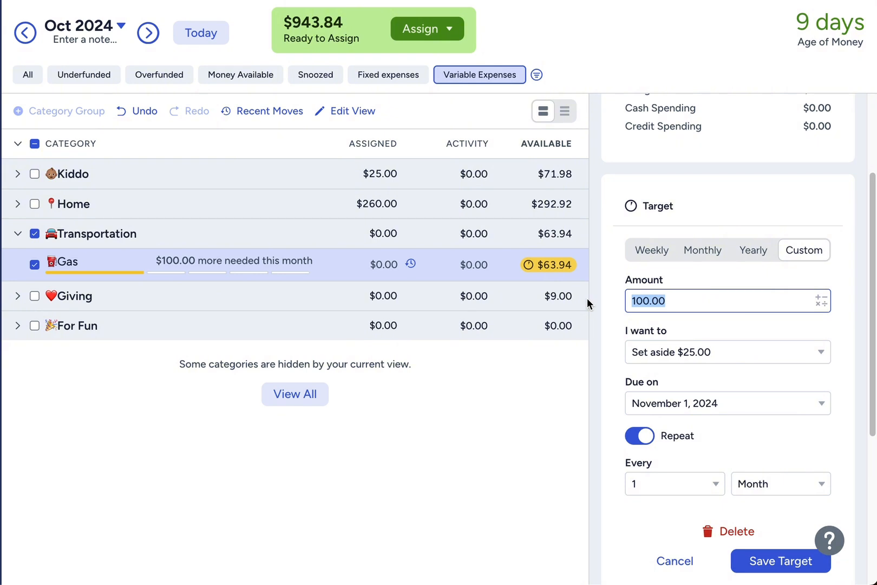
{"action": "type", "text": "80.00"}
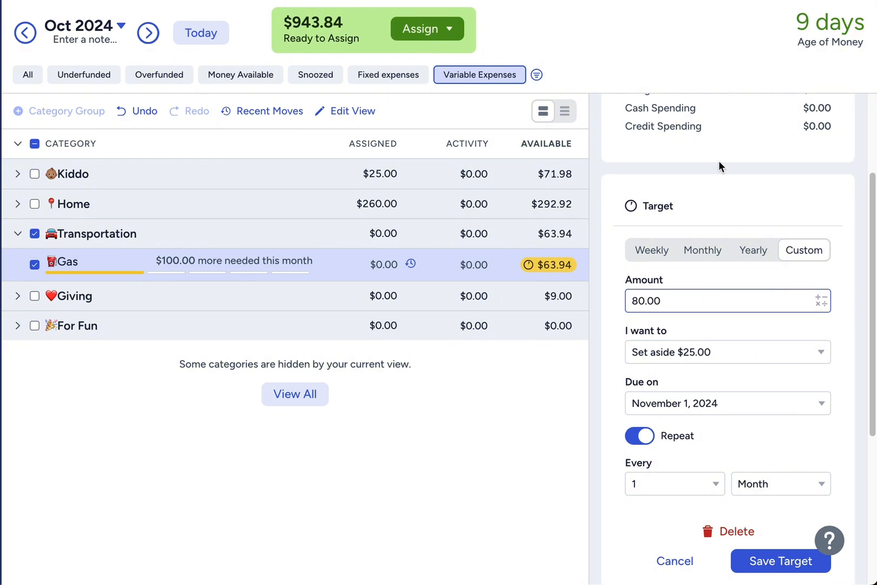
{"action": "left_click", "coordinate": [736, 193]}
{"action": "scroll", "coordinate": [753, 297], "scroll_direction": "down", "scroll_amount": 3}
{"action": "left_click", "coordinate": [766, 397]}
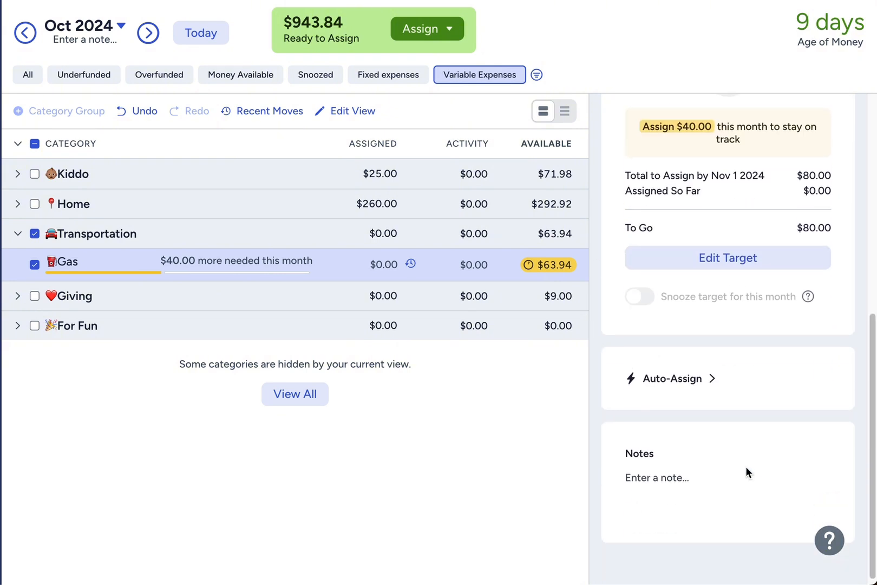
- Review the Gas category's September 2024 details and change its October target to Fill up to $80.00
{"action": "scroll", "coordinate": [746, 466], "scroll_direction": "up", "scroll_amount": 5}
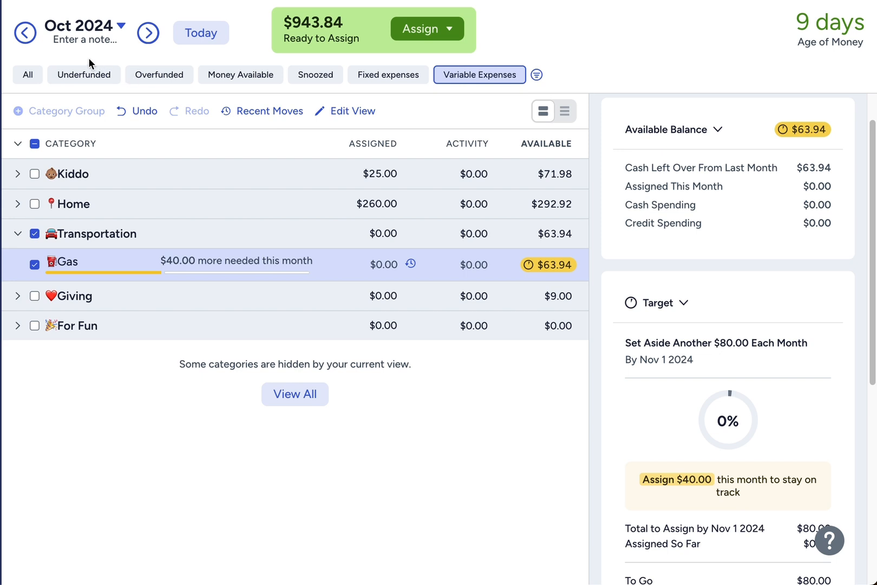
{"action": "left_click", "coordinate": [26, 34]}
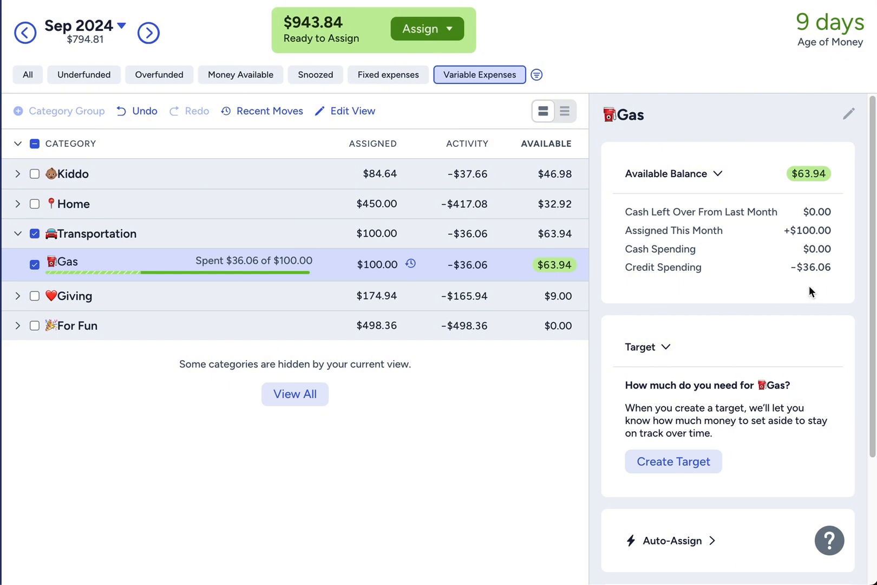
{"action": "scroll", "coordinate": [807, 273], "scroll_direction": "down", "scroll_amount": 3}
{"action": "scroll", "coordinate": [807, 273], "scroll_direction": "up", "scroll_amount": 3}
{"action": "left_click", "coordinate": [148, 34]}
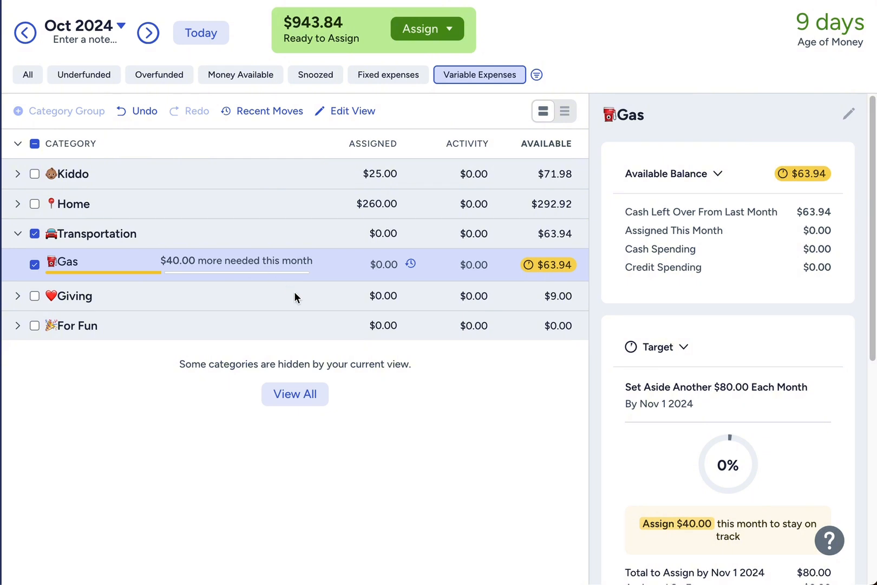
{"action": "scroll", "coordinate": [738, 416], "scroll_direction": "down", "scroll_amount": 3}
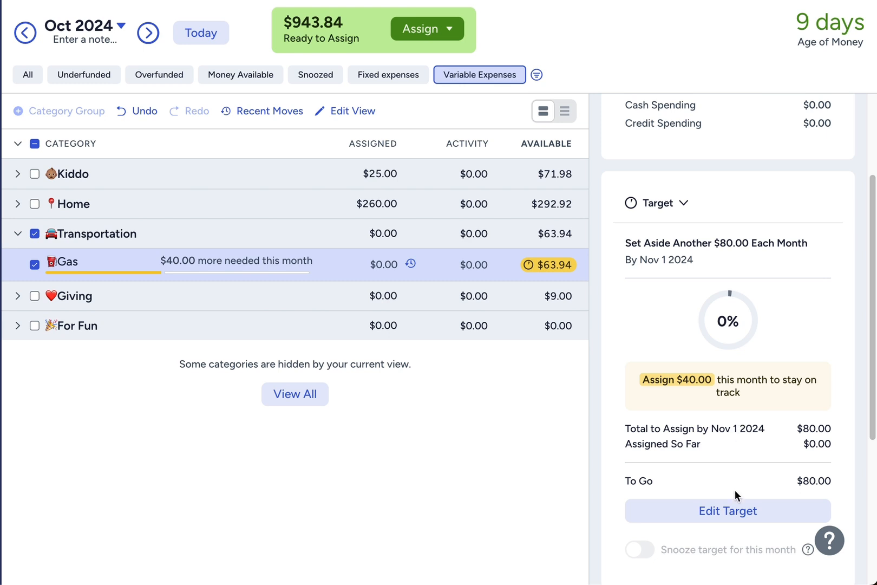
{"action": "left_click", "coordinate": [733, 513]}
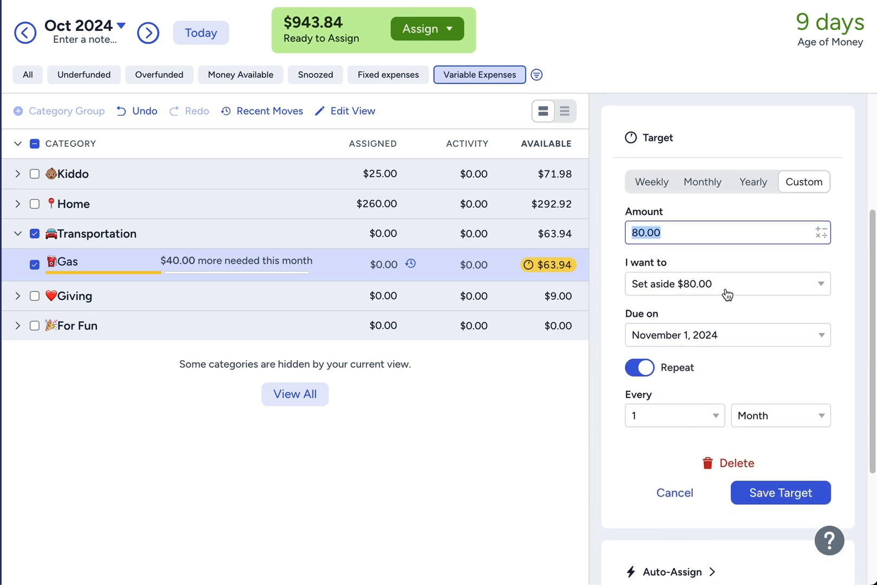
{"action": "left_click", "coordinate": [726, 285]}
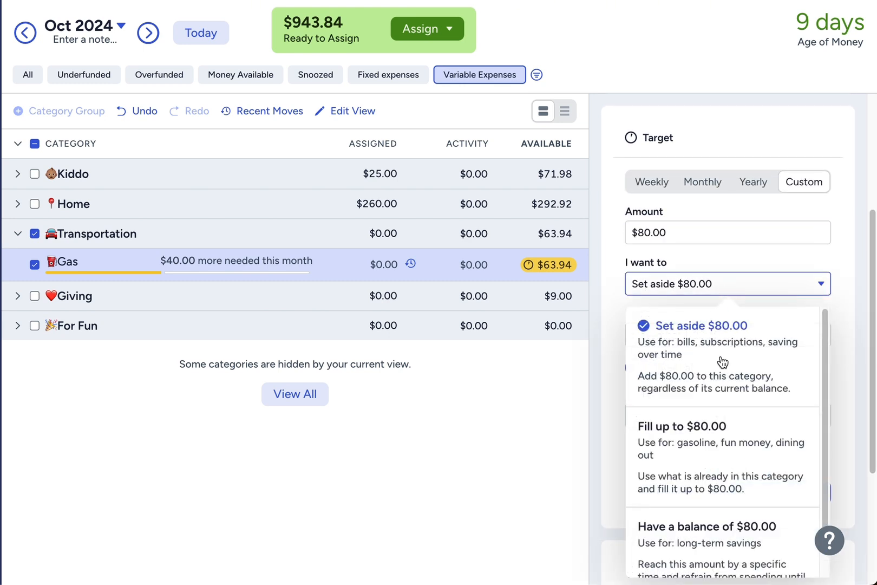
{"action": "left_click", "coordinate": [720, 452]}
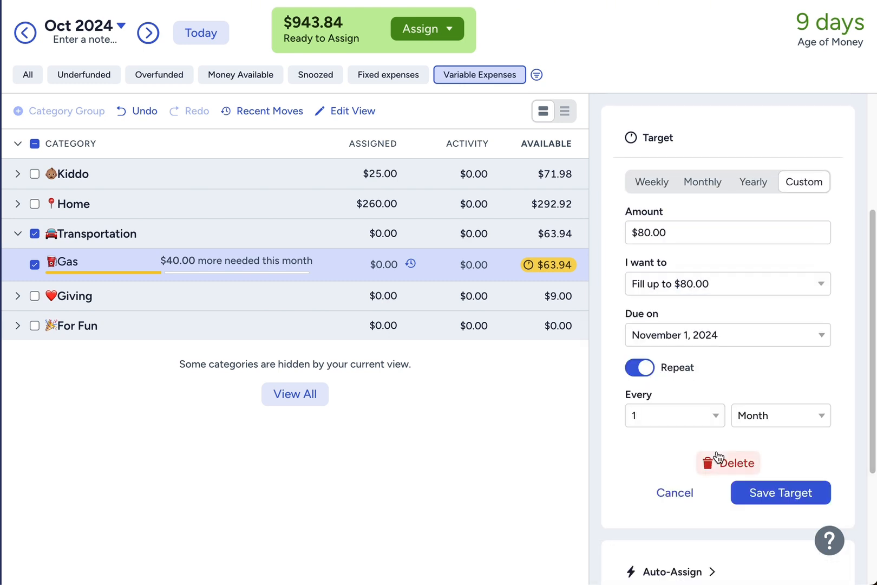
{"action": "left_click", "coordinate": [792, 494]}
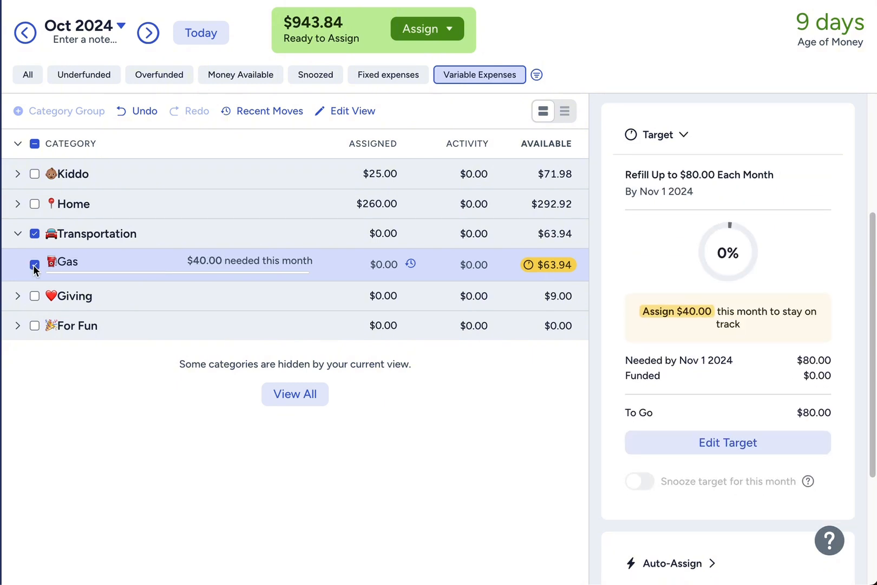
- Assign $40.00 to Gas for October, clear the selection and collapse the Transportation group
{"action": "left_click", "coordinate": [373, 274]}
{"action": "type", "text": "4"}
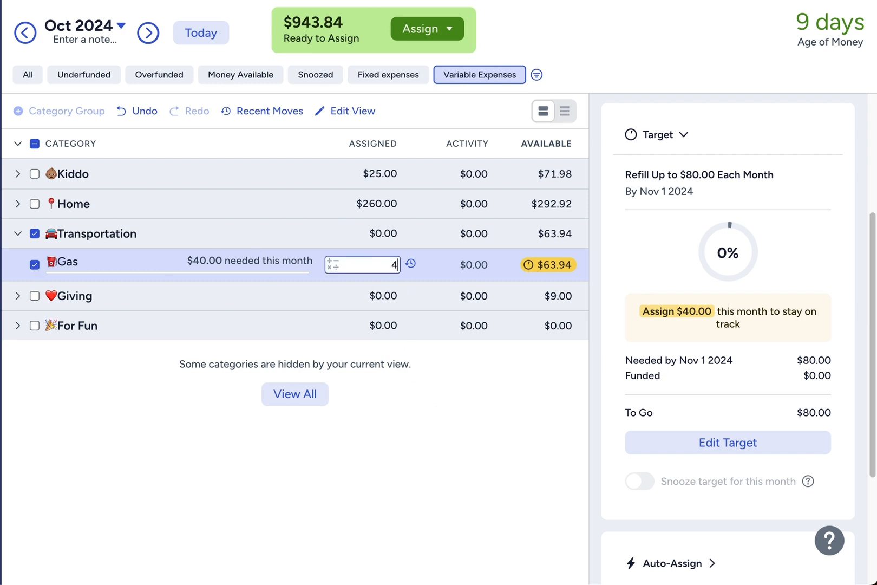
{"action": "type", "text": "0.00"}
{"action": "key", "text": "Return"}
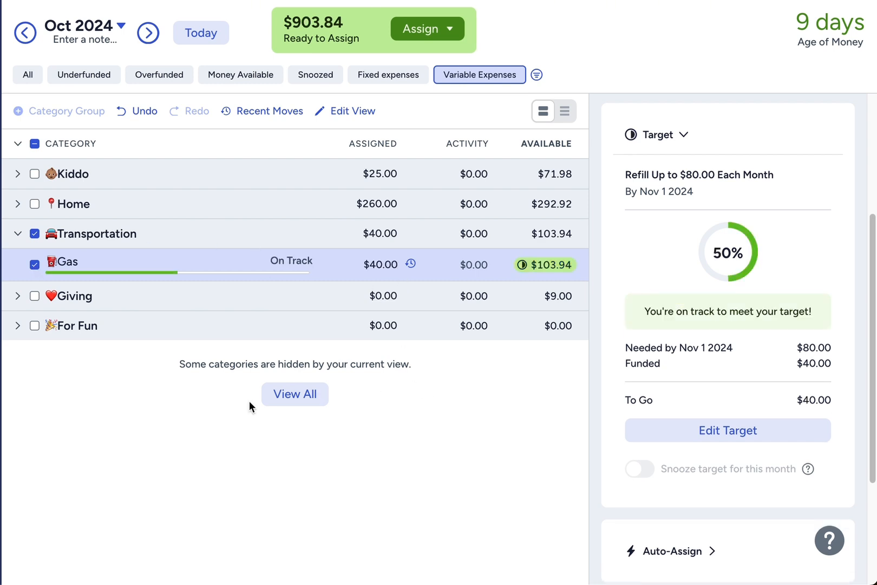
{"action": "left_click", "coordinate": [34, 234]}
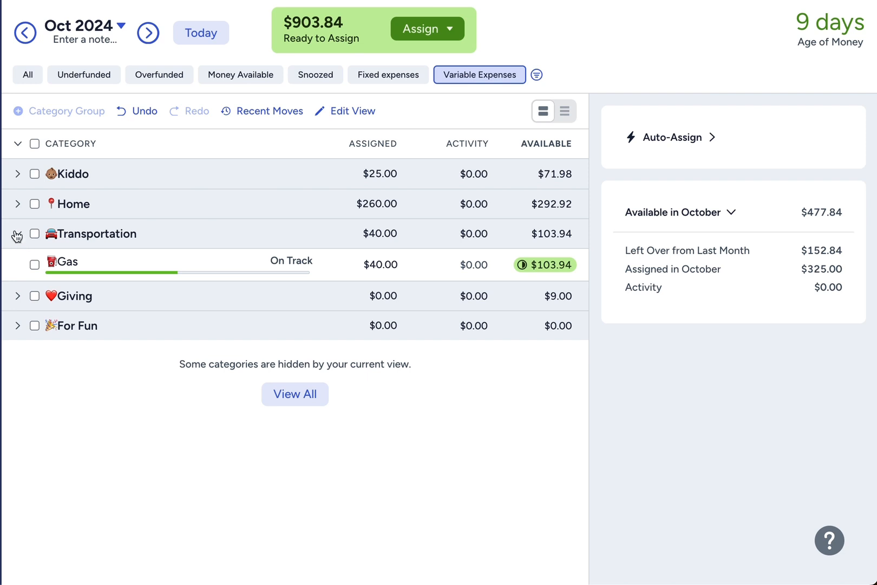
{"action": "left_click", "coordinate": [17, 235]}
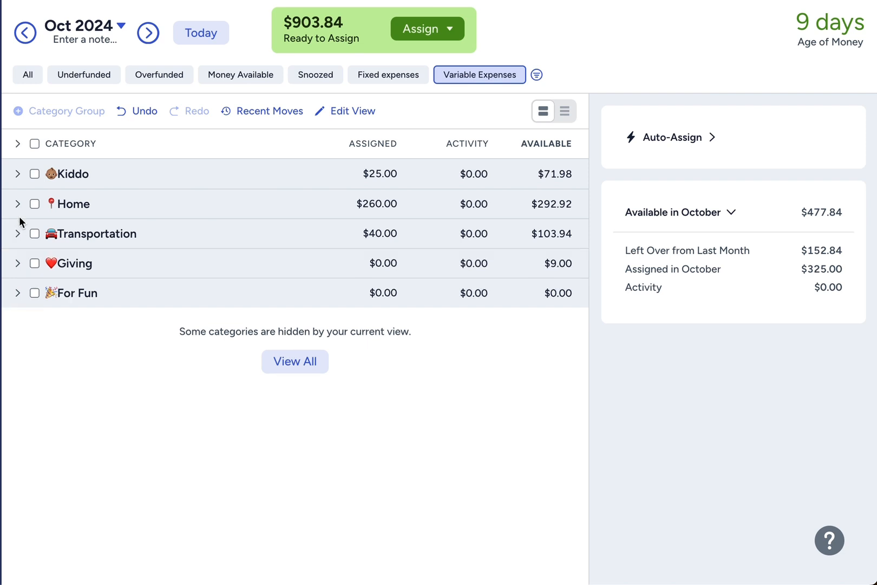
- Expand the Giving group and assign $25.00 to Sisters for October
{"action": "left_click", "coordinate": [16, 263]}
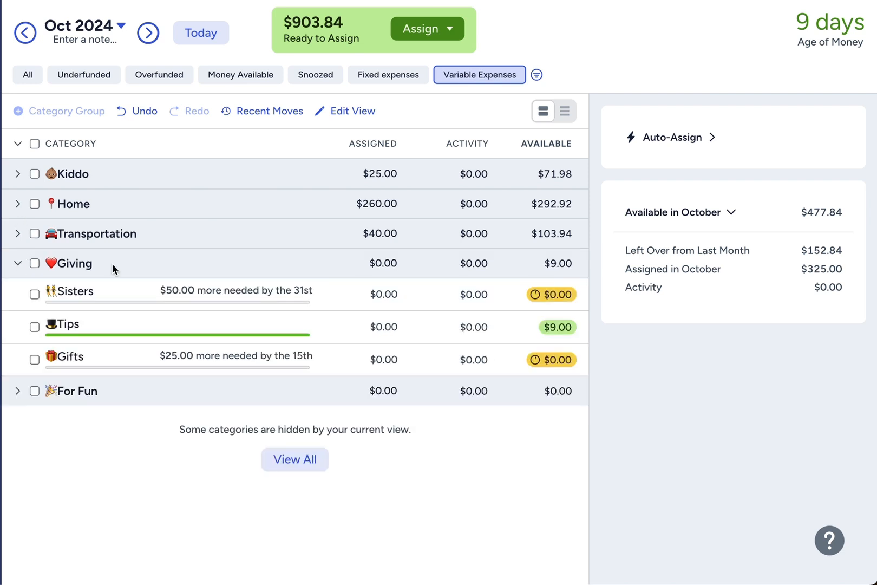
{"action": "left_click", "coordinate": [388, 295]}
{"action": "type", "text": "25.00"}
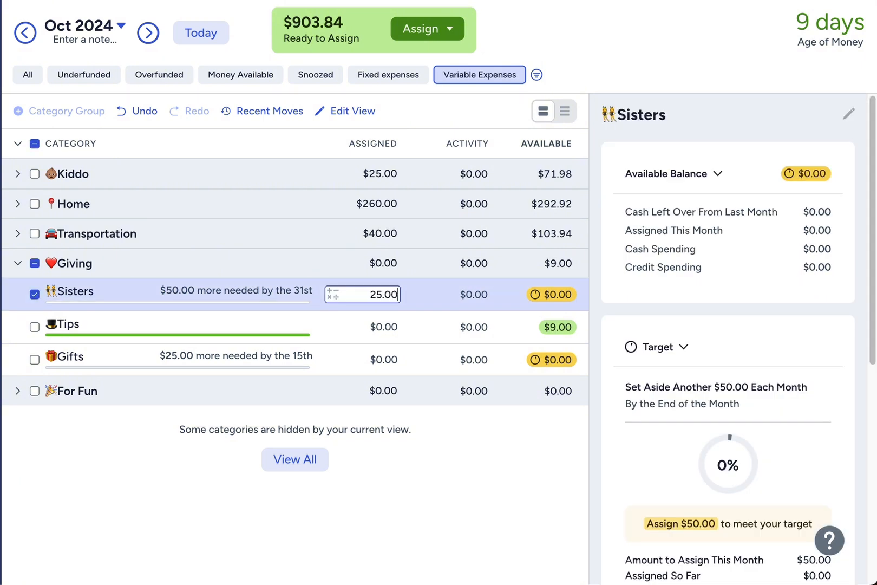
{"action": "key", "text": "Return"}
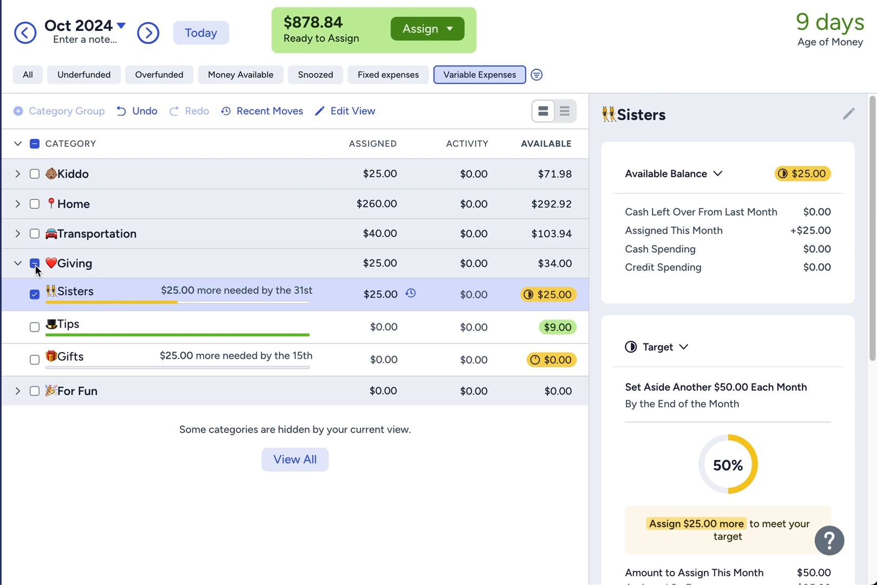
- Assign $10.00 to Tips in Giving, adjust the amount to $11.00 and clear the selection
{"action": "left_click", "coordinate": [379, 327]}
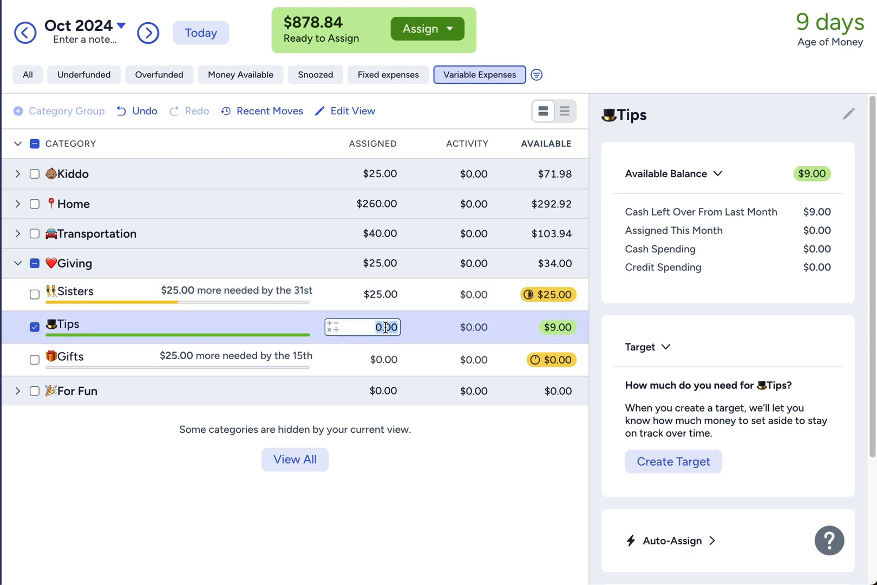
{"action": "type", "text": "10.00"}
{"action": "key", "text": "Return"}
{"action": "left_click", "coordinate": [384, 326]}
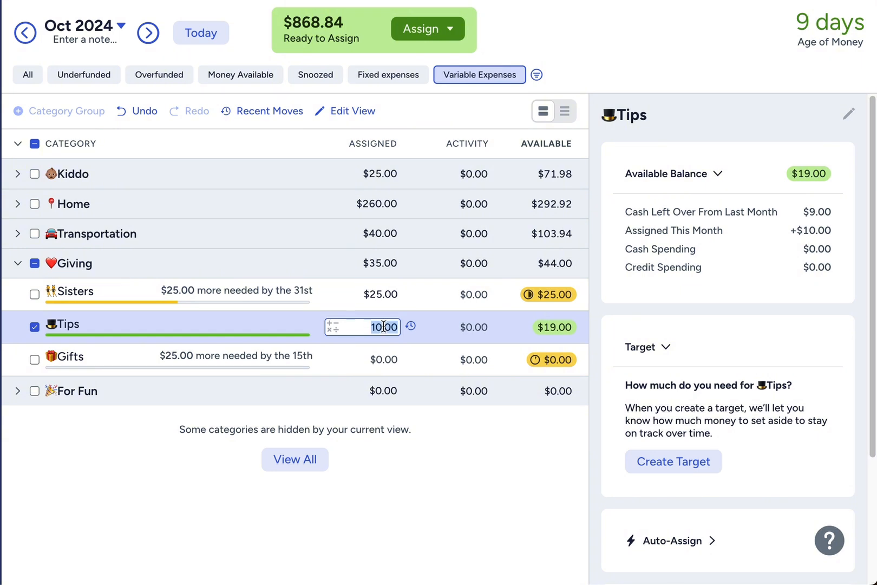
{"action": "type", "text": "11.00"}
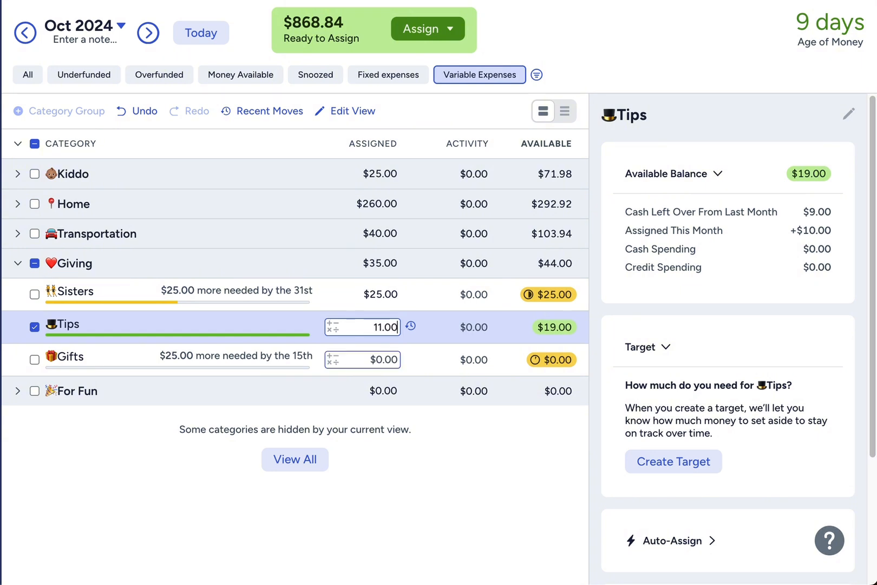
{"action": "key", "text": "Return"}
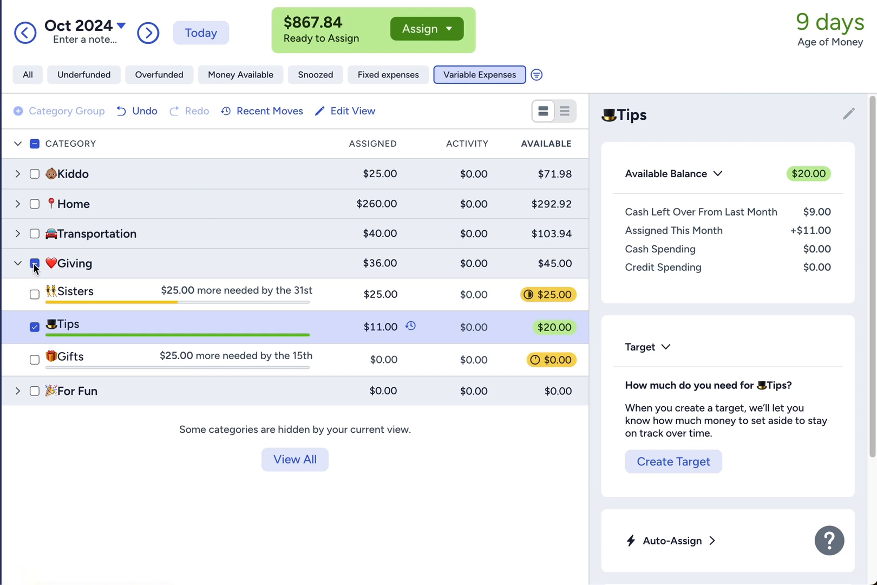
{"action": "left_click", "coordinate": [28, 264]}
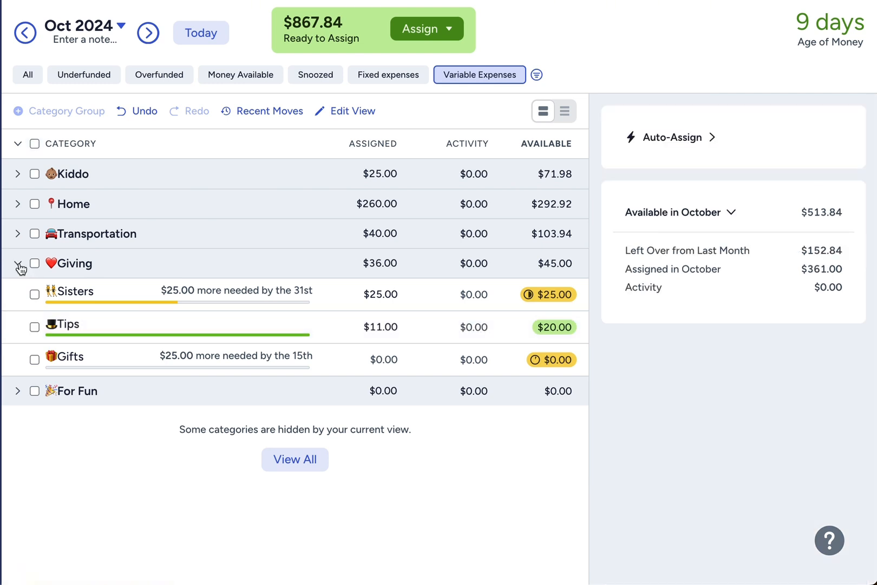
- Assign $15.00 to Gifts for October, clear the selection and collapse the Giving group
{"action": "left_click", "coordinate": [387, 361]}
{"action": "type", "text": "15.00"}
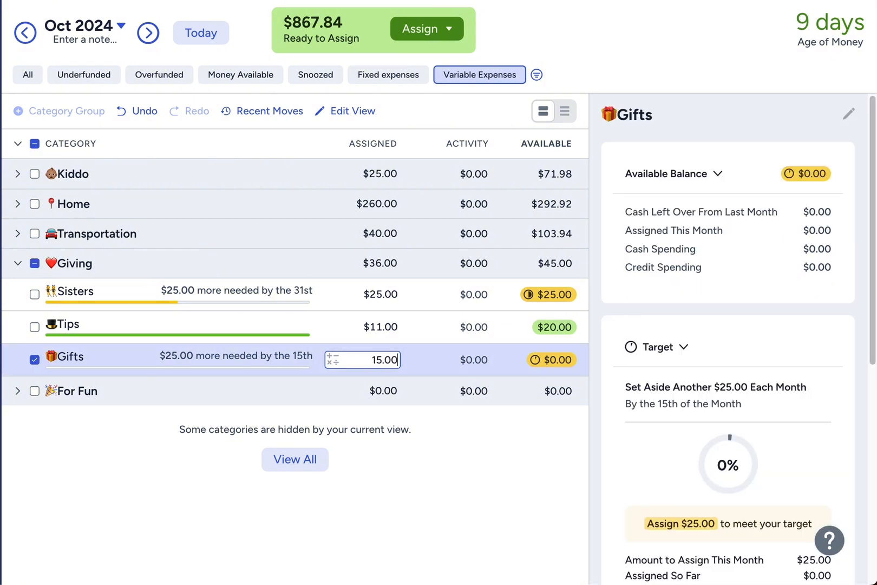
{"action": "key", "text": "Return"}
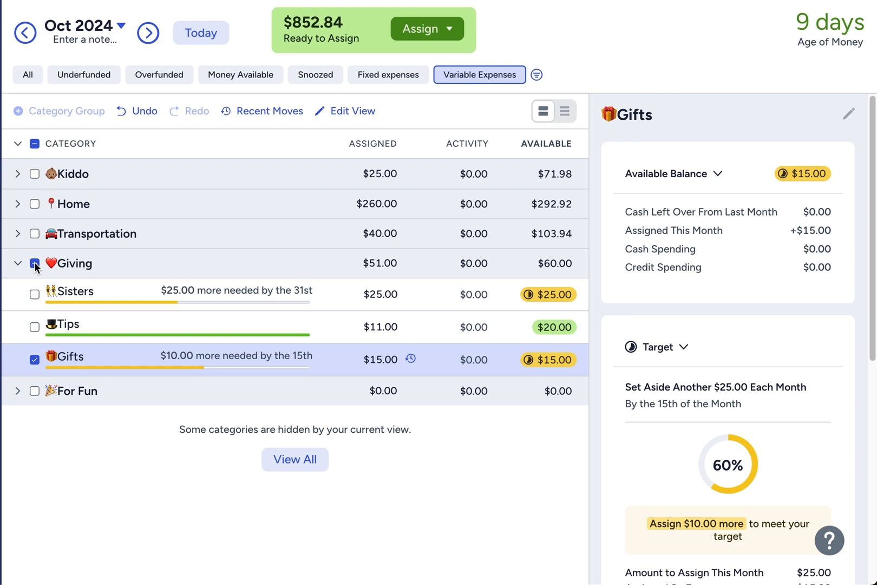
{"action": "left_click", "coordinate": [34, 264]}
{"action": "left_click", "coordinate": [18, 265]}
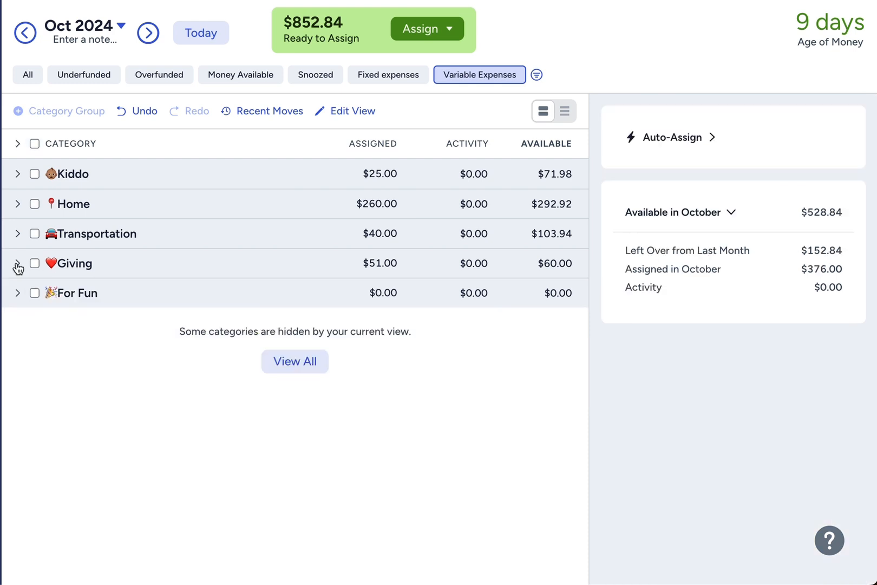
- Expand the For Fun group and assign $60.00 to Food + Drink for October
{"action": "left_click", "coordinate": [18, 293]}
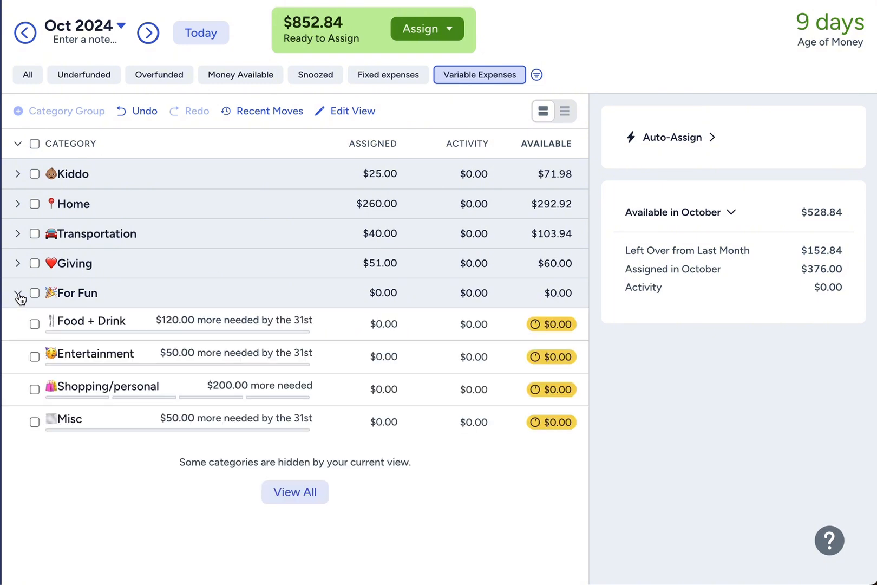
{"action": "left_click", "coordinate": [383, 325]}
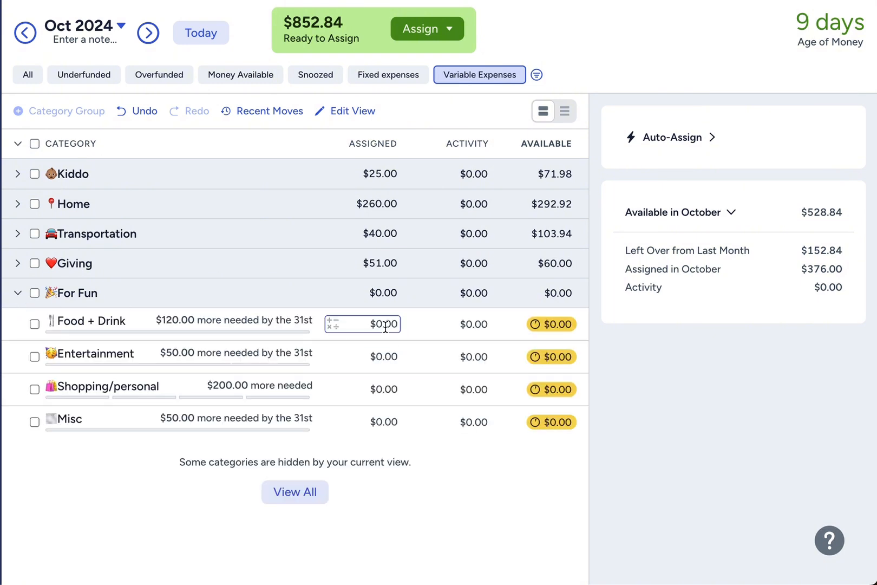
{"action": "type", "text": "60.00"}
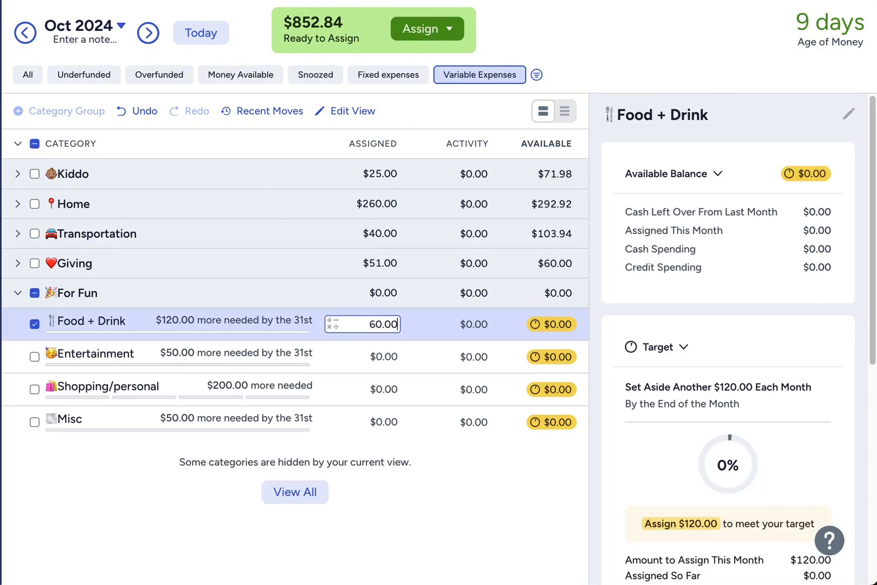
{"action": "key", "text": "Return"}
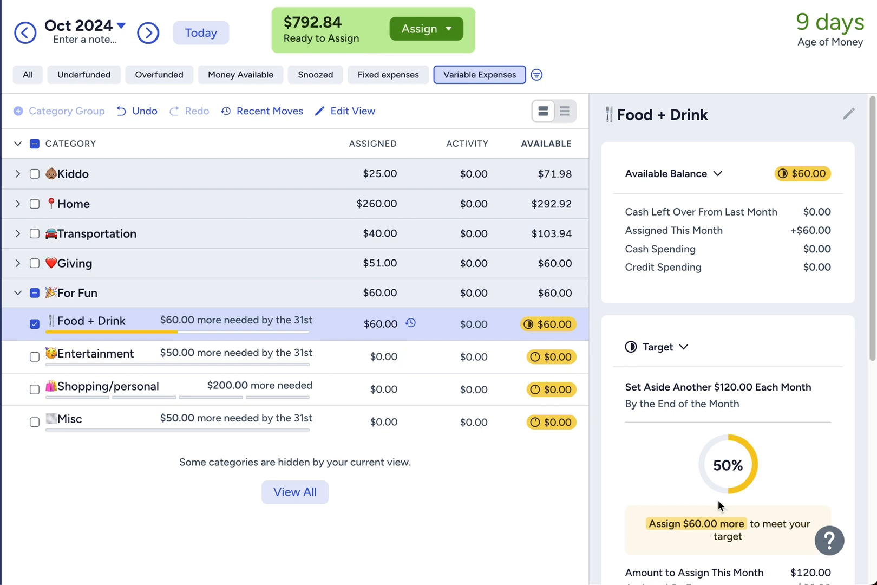
- Review Food + Drink's target and its September 2024 spending, and return to October without changing its assigned amount
{"action": "scroll", "coordinate": [718, 500], "scroll_direction": "down", "scroll_amount": 3}
{"action": "scroll", "coordinate": [717, 499], "scroll_direction": "down", "scroll_amount": 4}
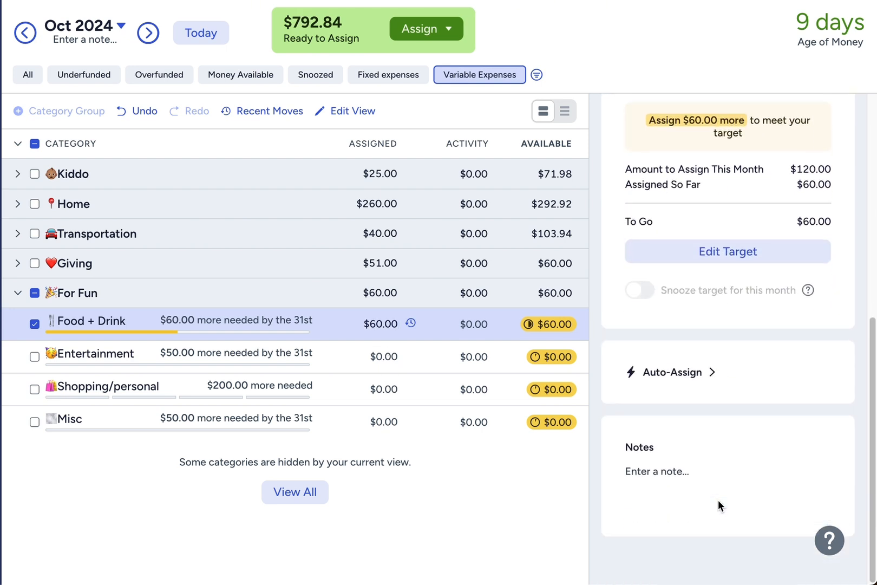
{"action": "left_click", "coordinate": [30, 36]}
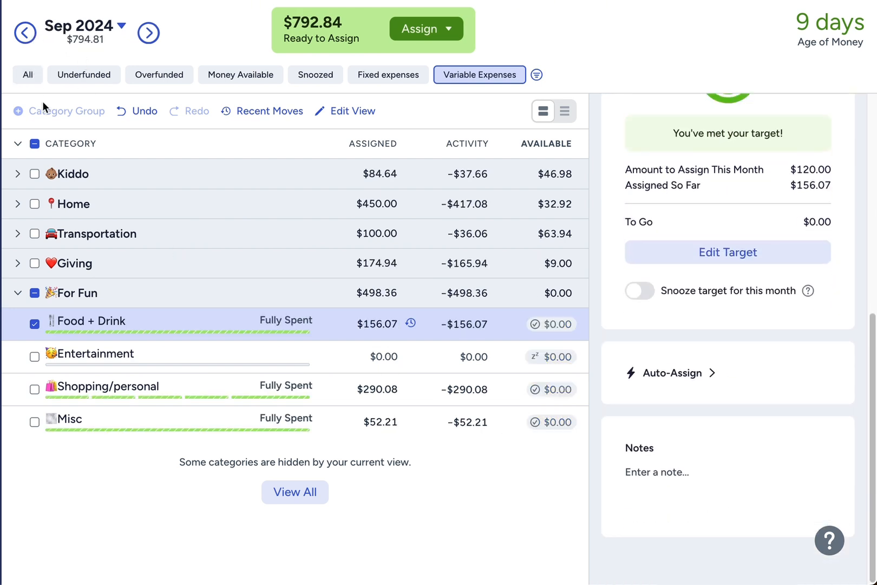
{"action": "scroll", "coordinate": [653, 420], "scroll_direction": "up", "scroll_amount": 2}
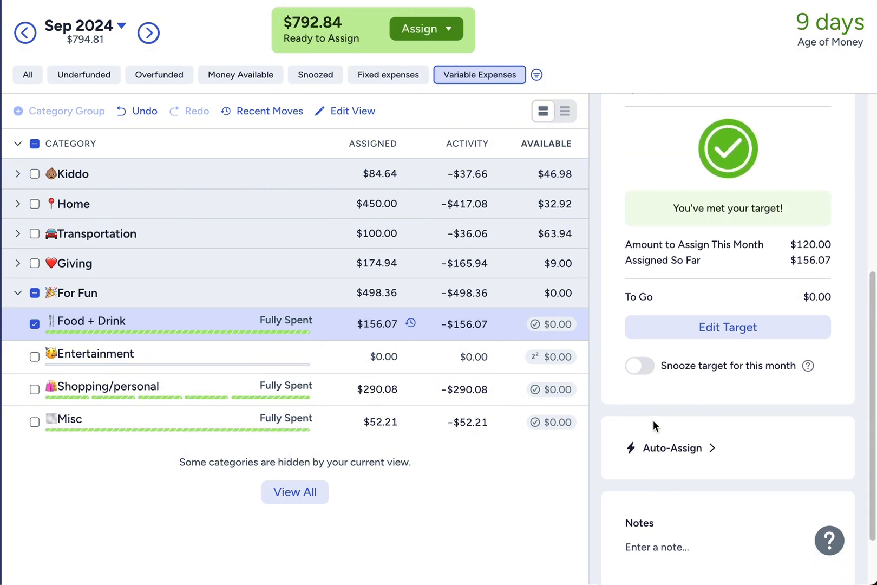
{"action": "scroll", "coordinate": [653, 420], "scroll_direction": "up", "scroll_amount": 1}
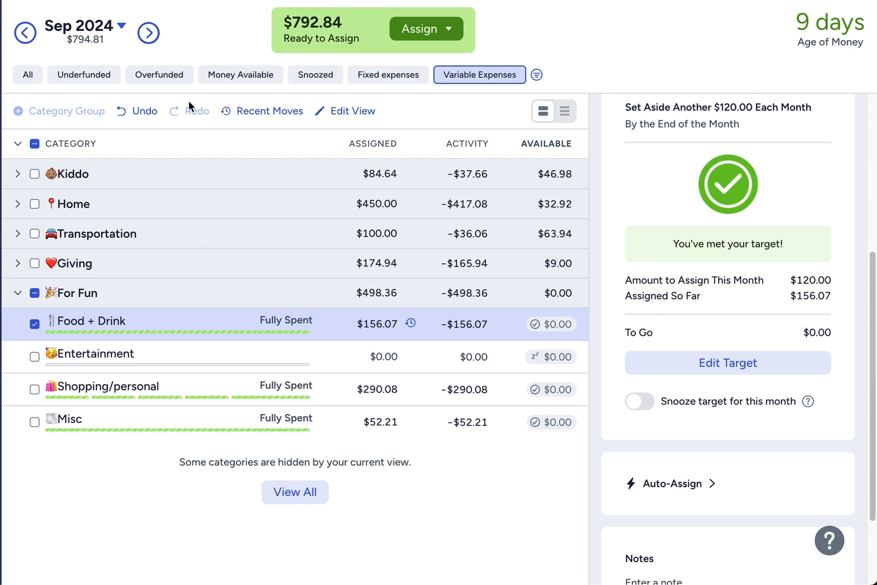
{"action": "left_click", "coordinate": [149, 33]}
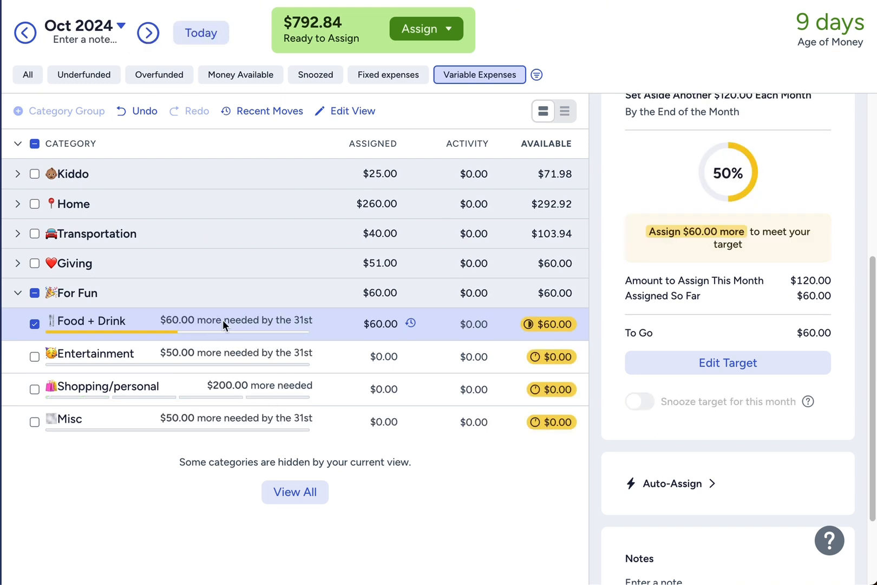
{"action": "left_click", "coordinate": [356, 320]}
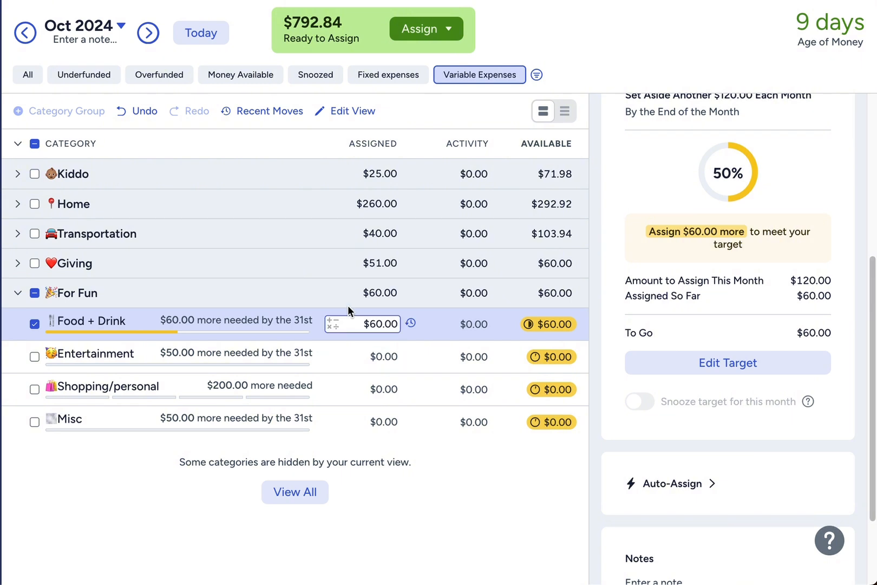
{"action": "left_click", "coordinate": [426, 479]}
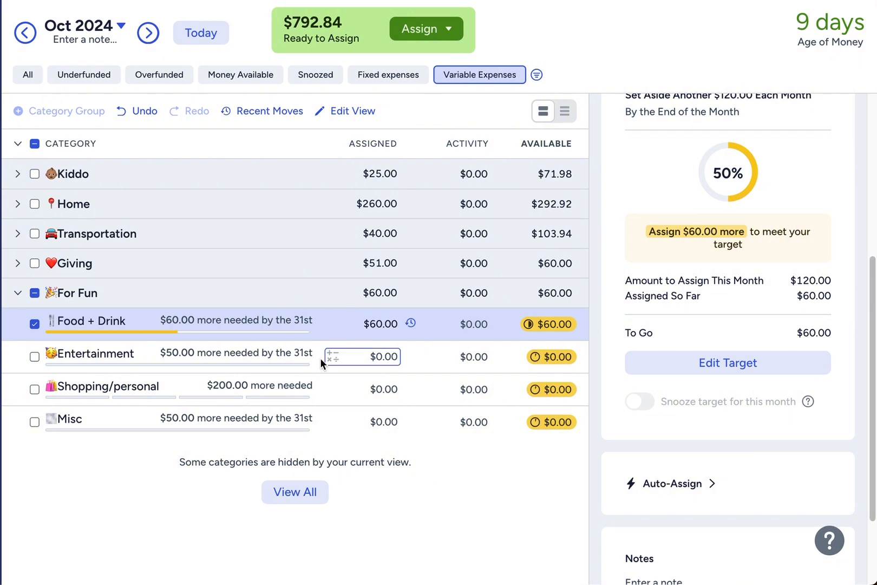
- Assign $25.00 to Entertainment and $100.00 to Shopping/personal in the For Fun group for October
{"action": "left_click", "coordinate": [378, 358]}
{"action": "type", "text": "25"}
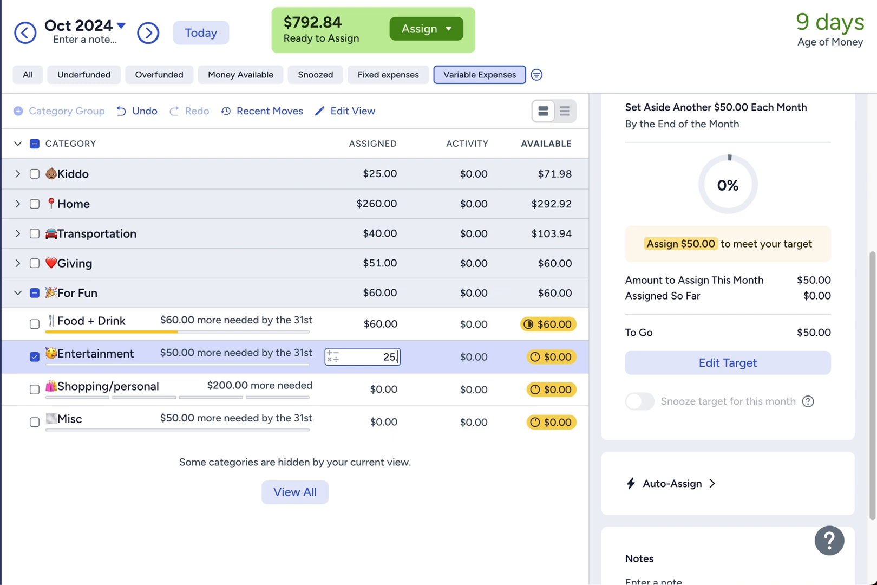
{"action": "key", "text": "Return"}
{"action": "left_click", "coordinate": [374, 387]}
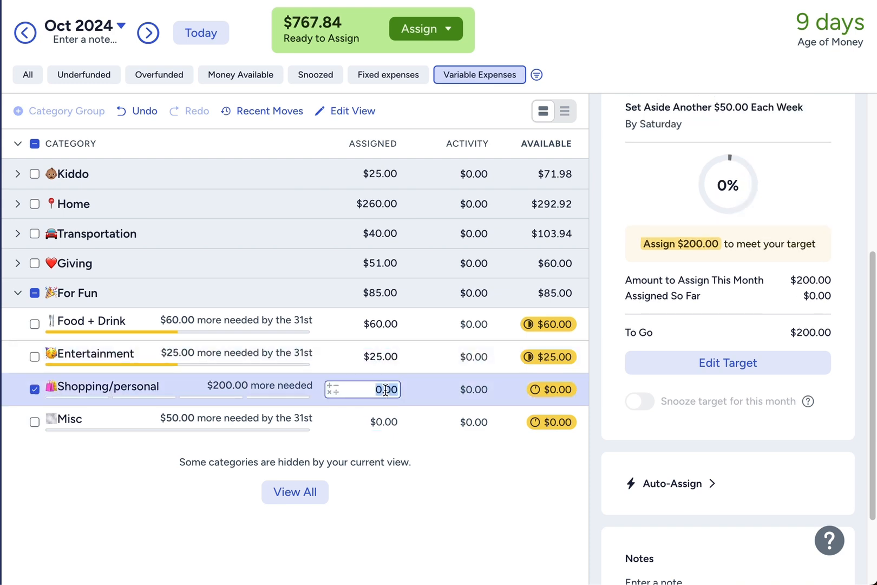
{"action": "key", "text": "BackSpace"}
{"action": "type", "text": "100.00"}
{"action": "key", "text": "Return"}
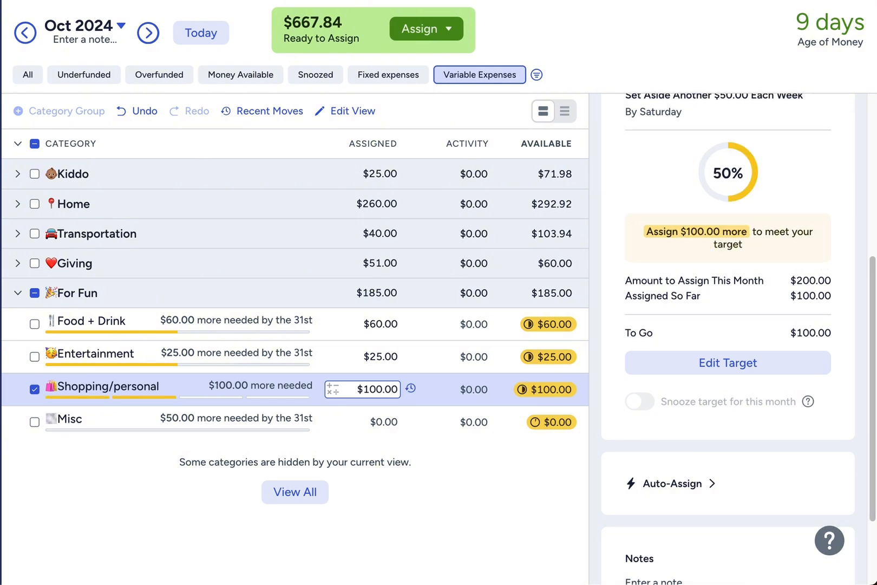
- Assign $25.00 to Misc for October, clear the selection and collapse the For Fun group
{"action": "left_click", "coordinate": [381, 421]}
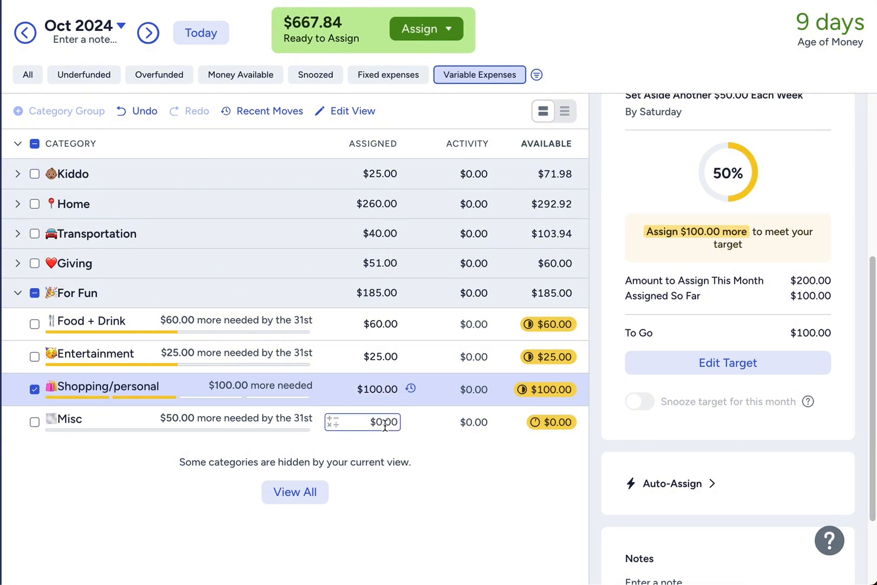
{"action": "type", "text": "25.00"}
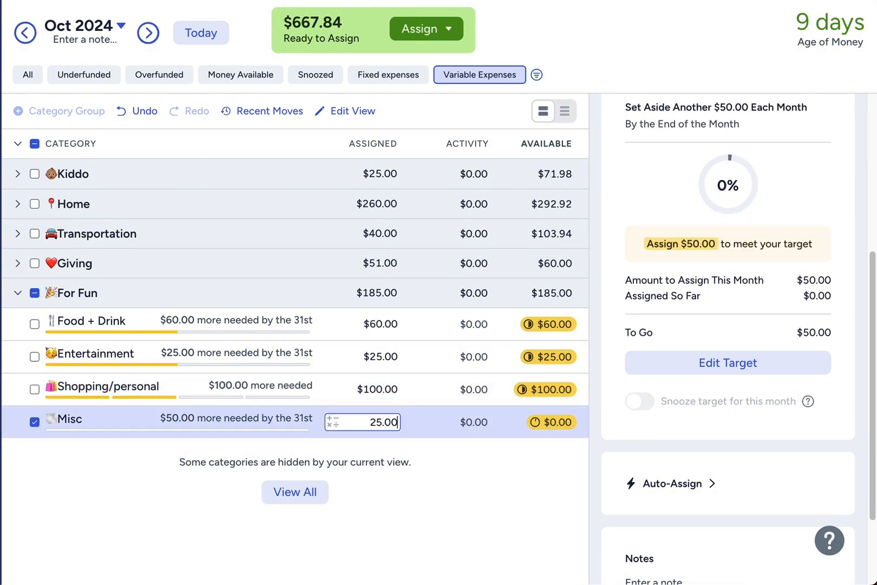
{"action": "key", "text": "Return"}
{"action": "left_click", "coordinate": [34, 293]}
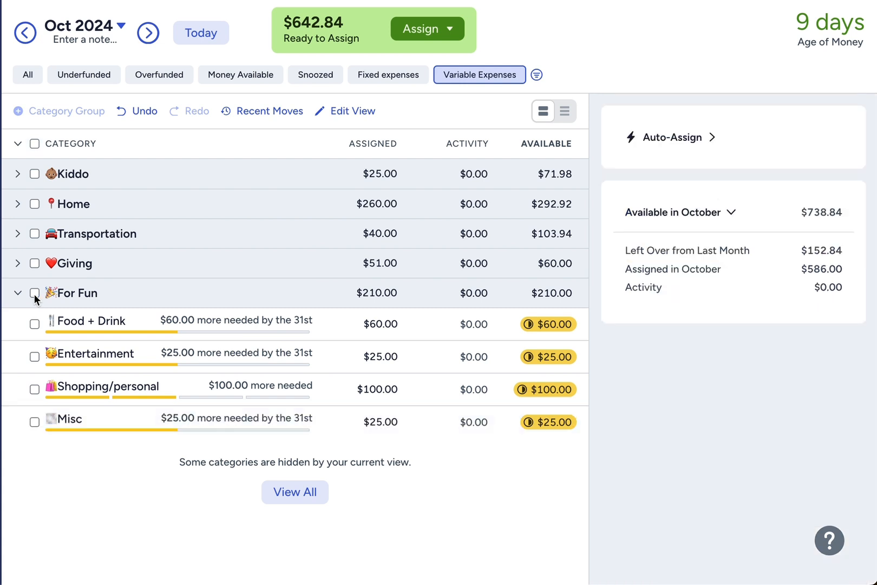
{"action": "left_click", "coordinate": [18, 293]}
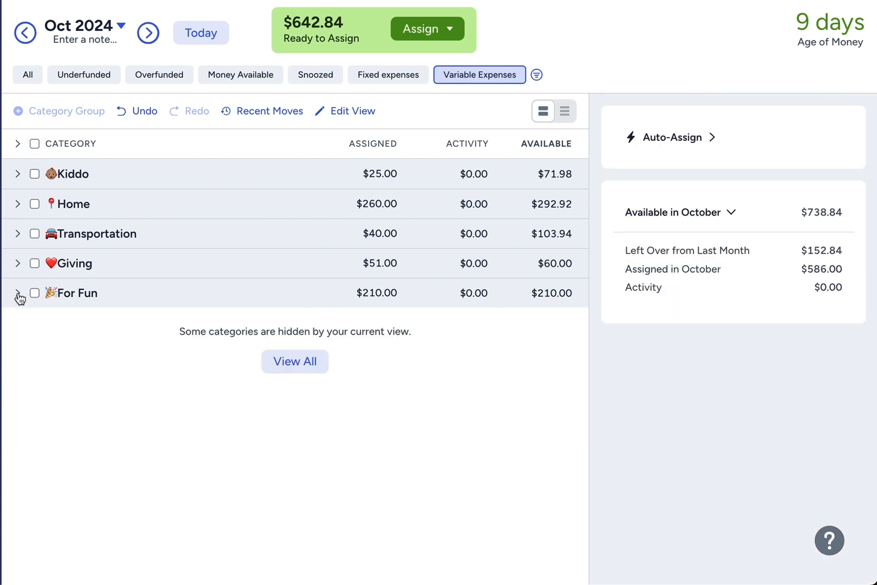
- Filter the October budget to Fixed expenses, add $225.00 to Rent's assigned amount in Home and clear the selection
{"action": "left_click", "coordinate": [377, 79]}
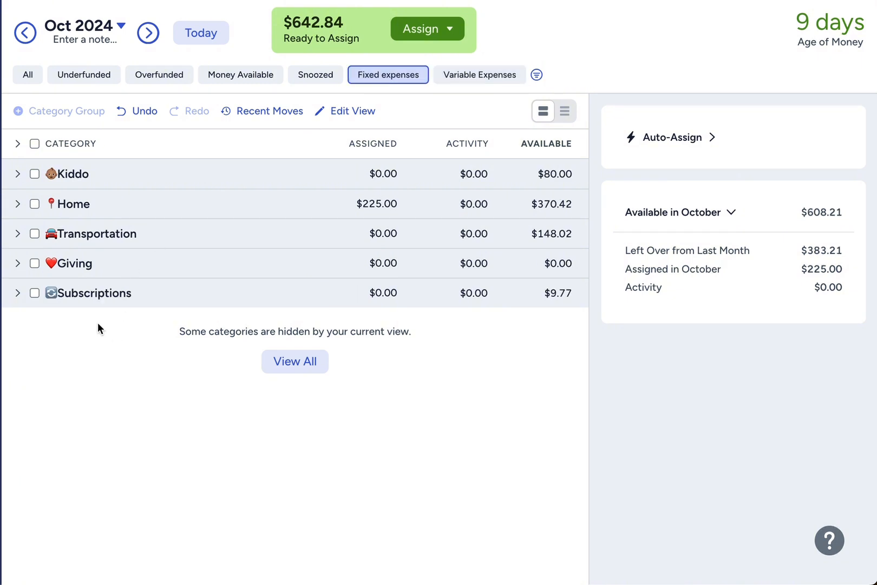
{"action": "left_click", "coordinate": [18, 204]}
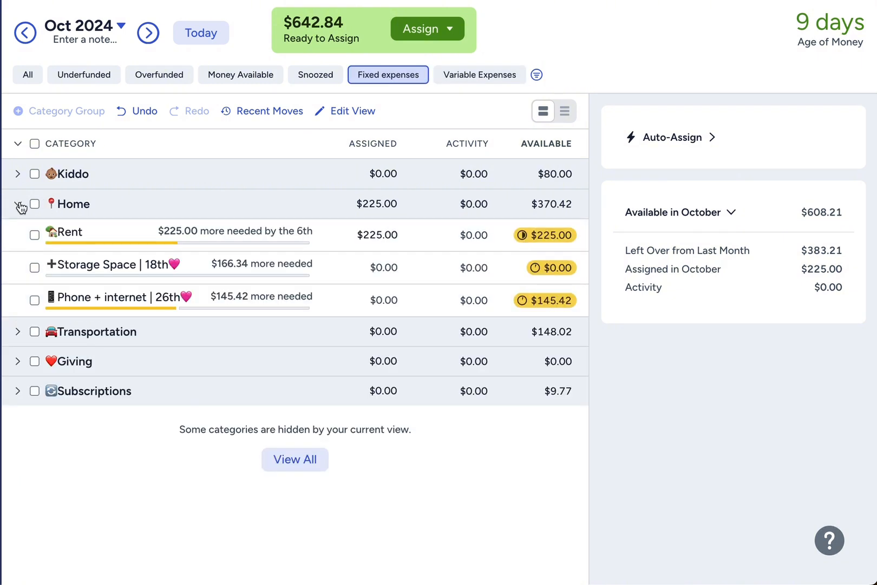
{"action": "left_click", "coordinate": [395, 236]}
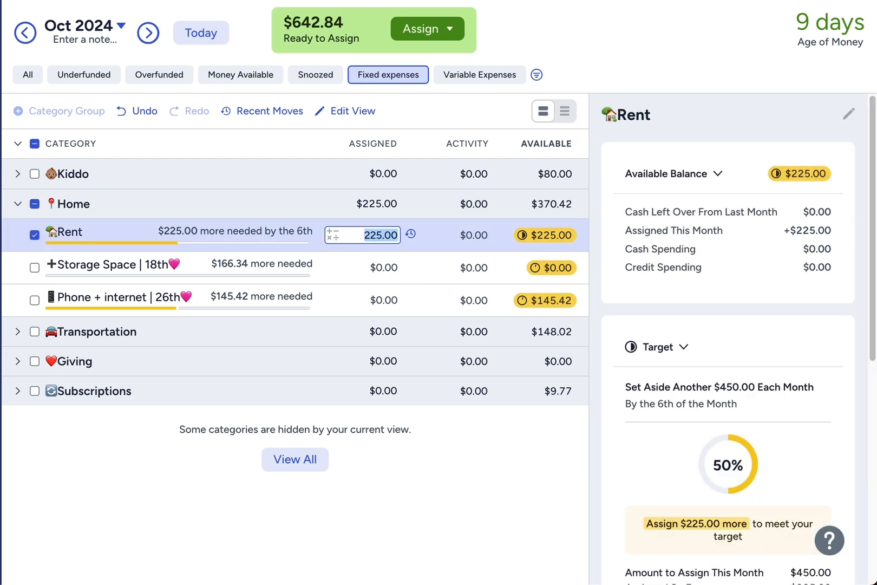
{"action": "key", "text": "Right"}
{"action": "type", "text": "+225.00"}
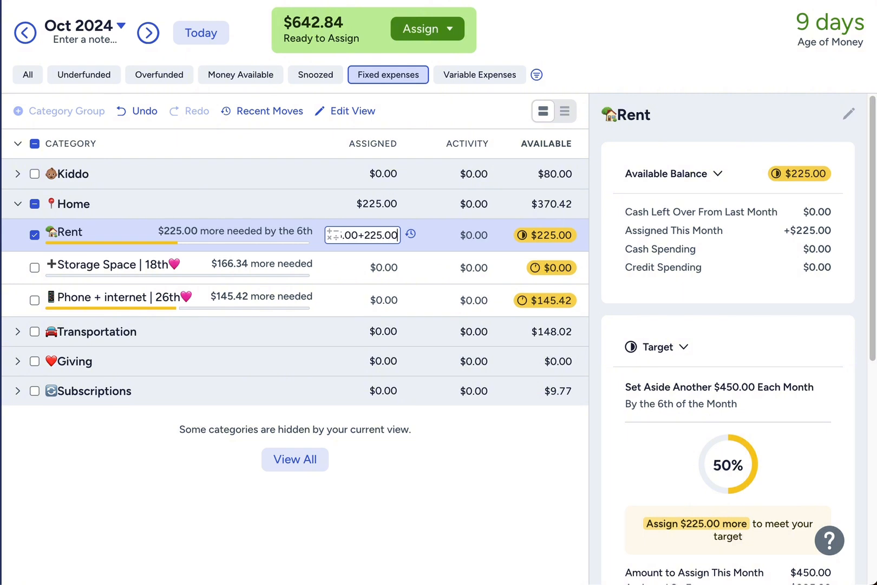
{"action": "key", "text": "Return"}
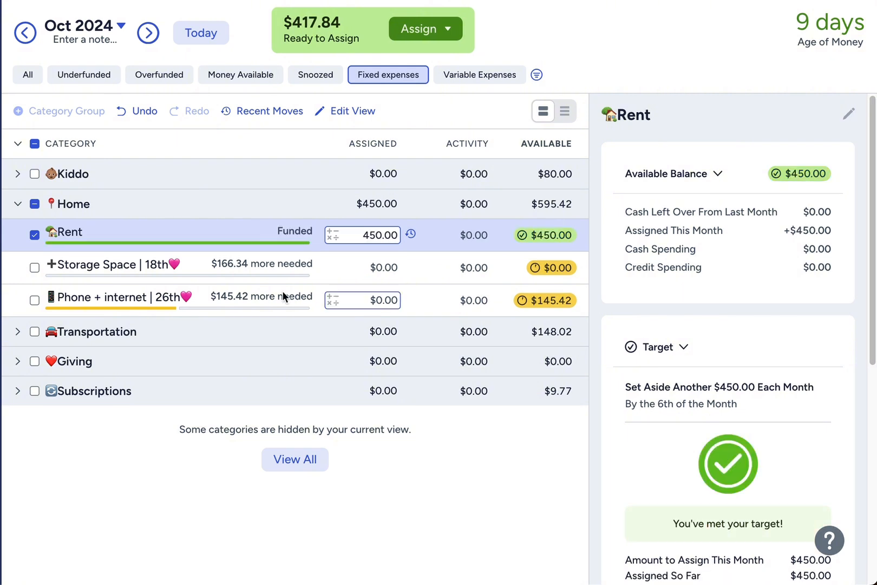
{"action": "left_click", "coordinate": [34, 235]}
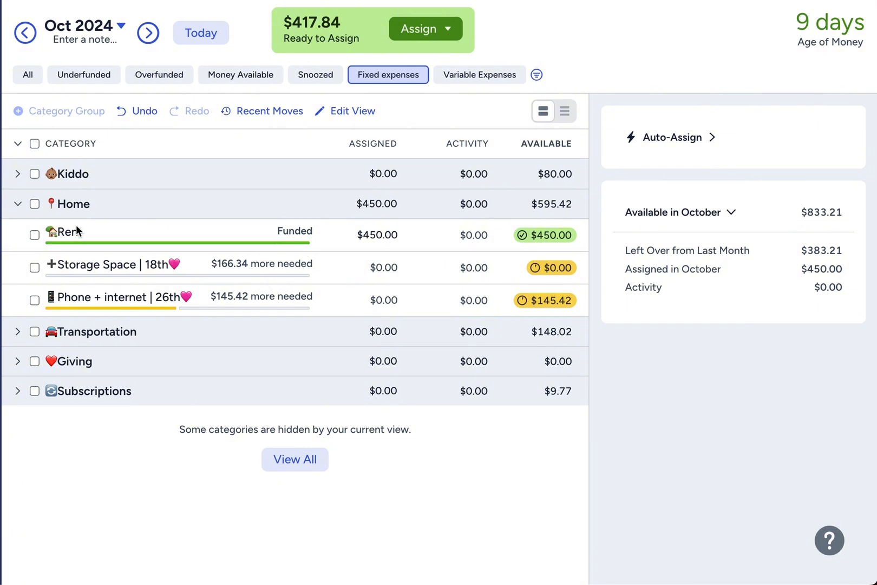
- Collapse Home, check Transportation, and assign $200.00 to Partner in the Giving group for October, leaving the group collapsed
{"action": "left_click", "coordinate": [20, 205]}
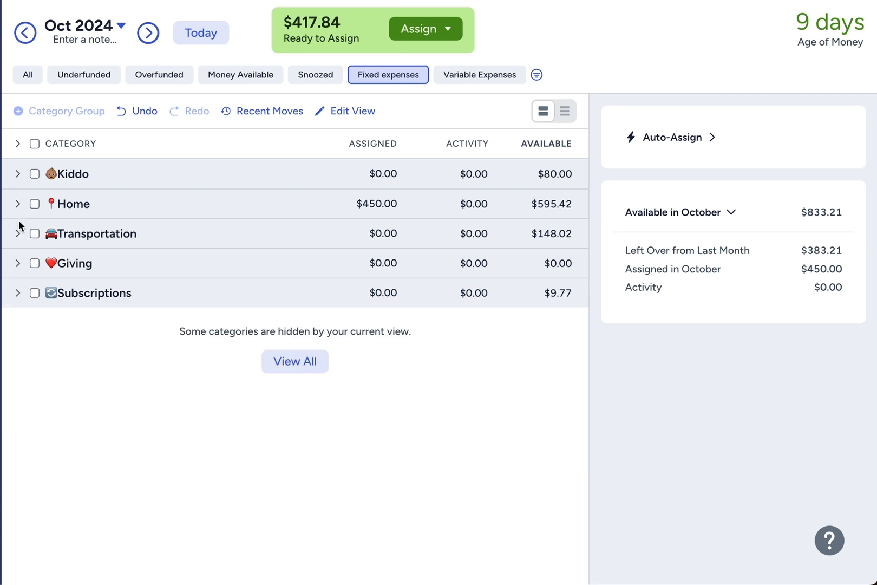
{"action": "left_click", "coordinate": [17, 236]}
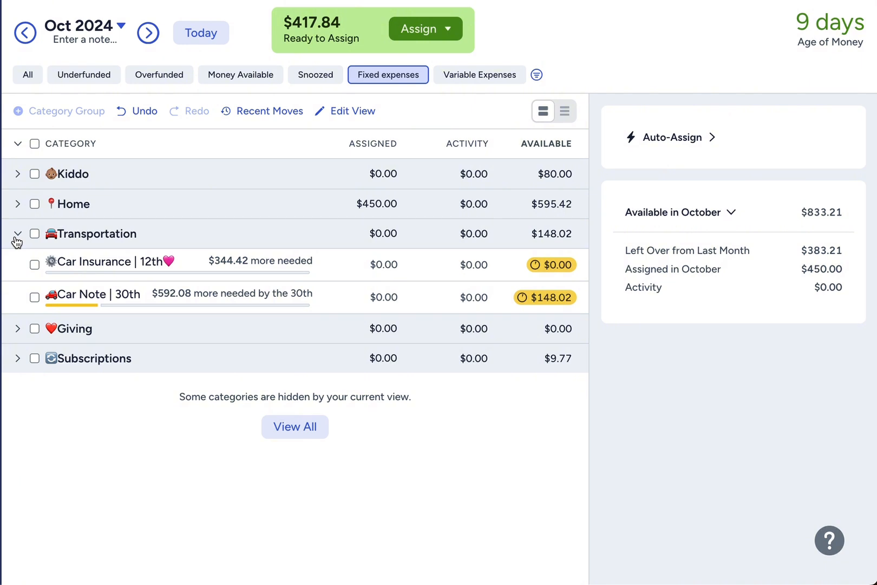
{"action": "left_click", "coordinate": [17, 238]}
{"action": "left_click", "coordinate": [17, 264]}
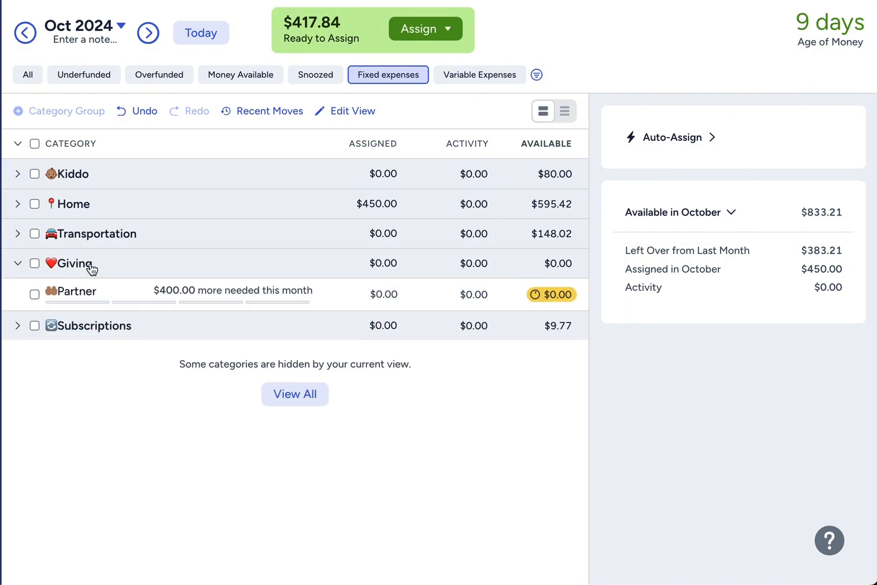
{"action": "left_click", "coordinate": [344, 301]}
{"action": "left_click", "coordinate": [382, 295]}
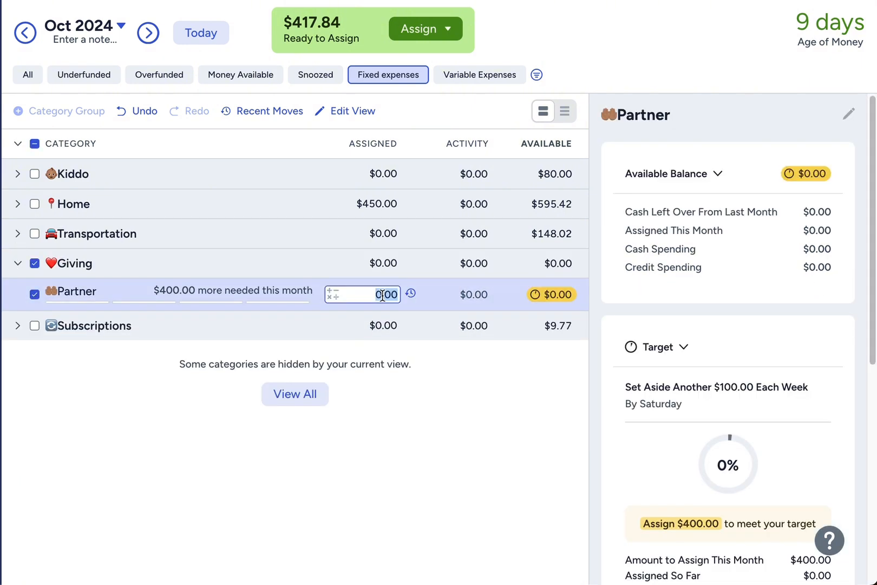
{"action": "type", "text": "200.00"}
{"action": "key", "text": "Return"}
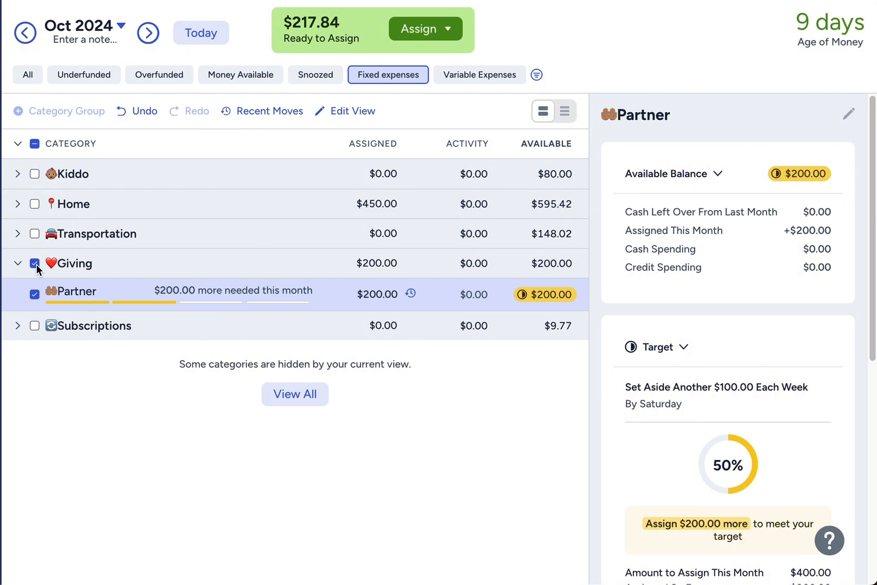
{"action": "left_click", "coordinate": [34, 263]}
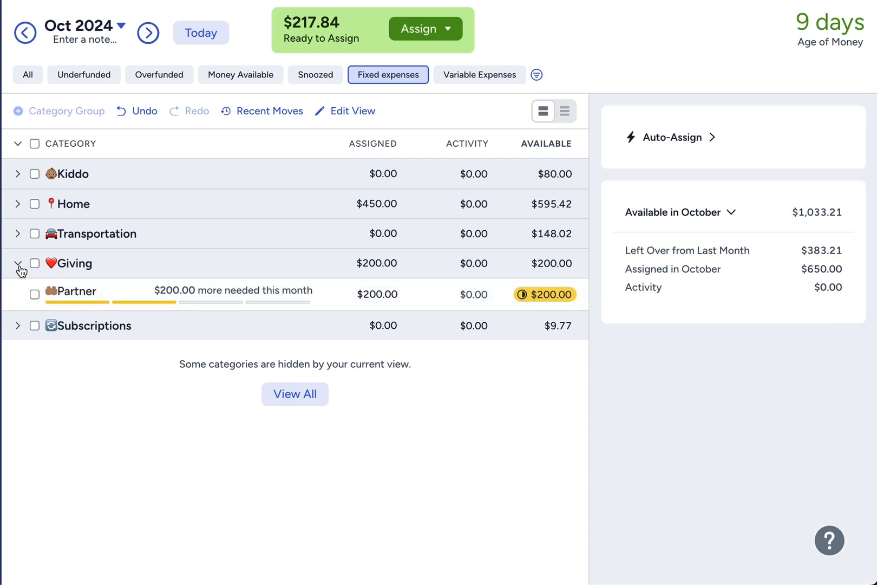
{"action": "left_click", "coordinate": [18, 264]}
- Assign $80.00 to Daycare in the Kiddo group for October, clear the selection and collapse the group
{"action": "left_click", "coordinate": [17, 174]}
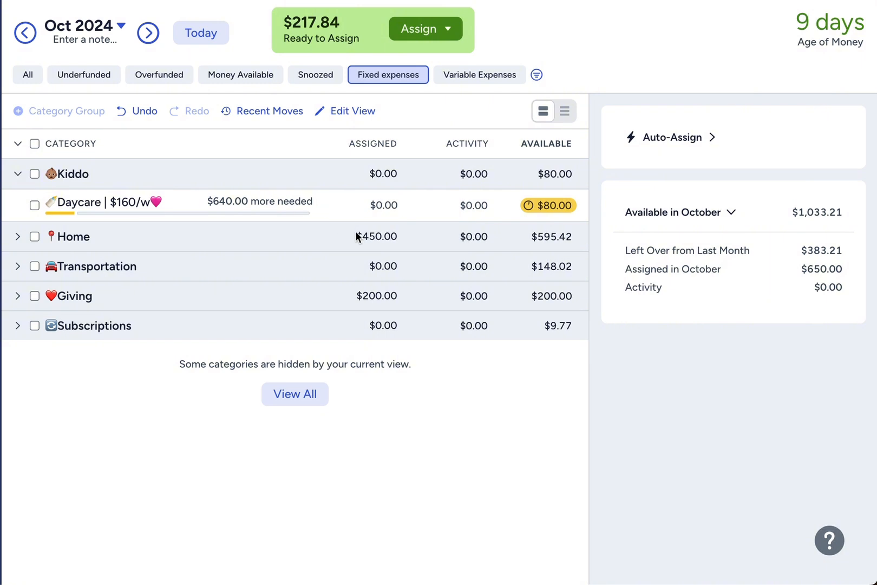
{"action": "left_click", "coordinate": [360, 205]}
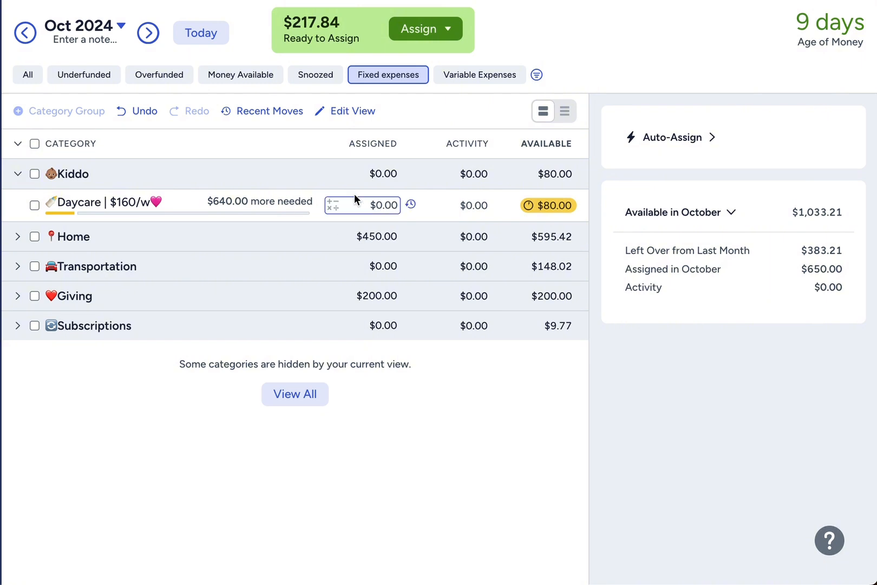
{"action": "left_click", "coordinate": [388, 206]}
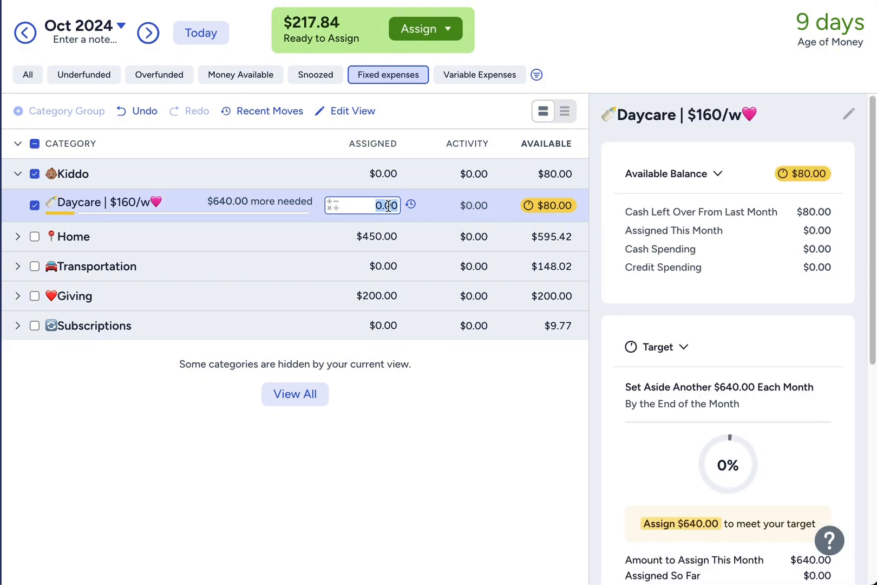
{"action": "type", "text": "80.00"}
{"action": "key", "text": "Return"}
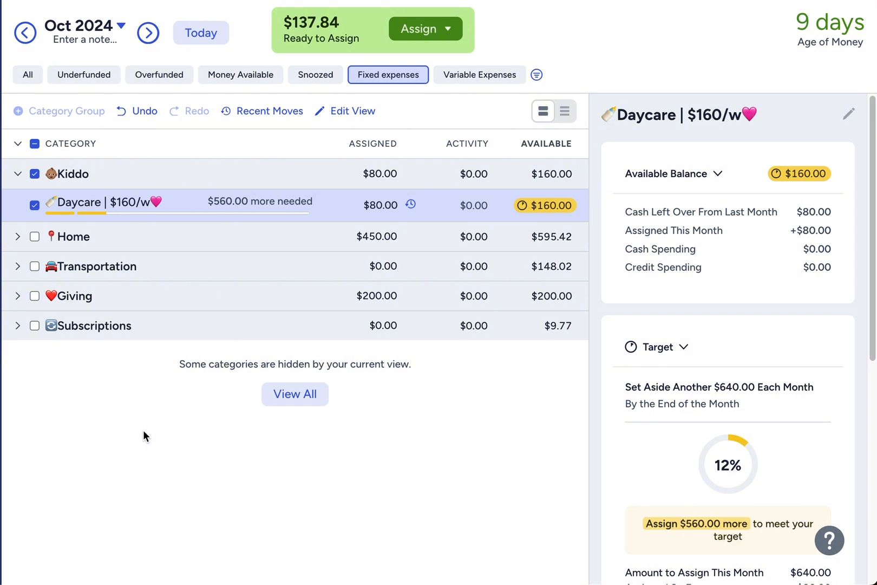
{"action": "left_click", "coordinate": [35, 206]}
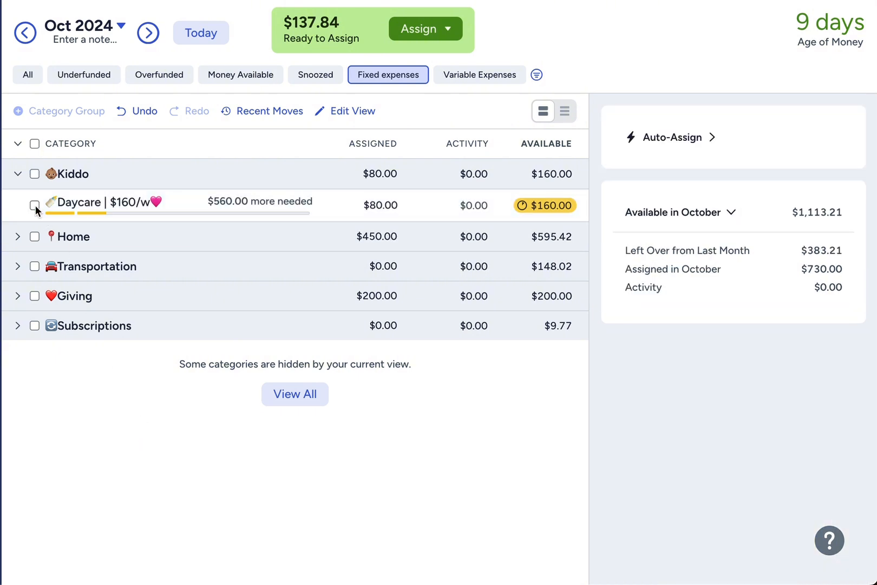
{"action": "left_click", "coordinate": [18, 173]}
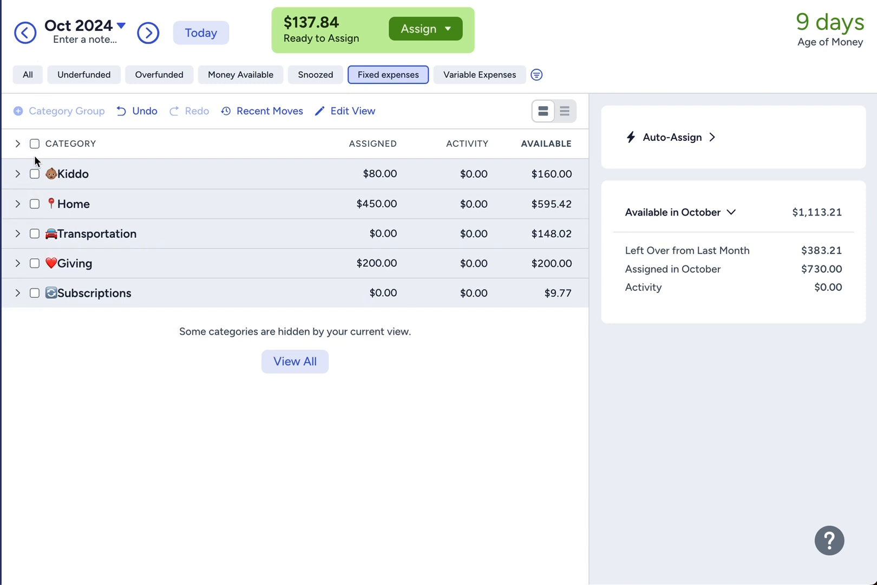
- Show all October categories, assign $125.00 to Christmas in Sinking Funds, clear the selection and collapse the group
{"action": "left_click", "coordinate": [29, 76]}
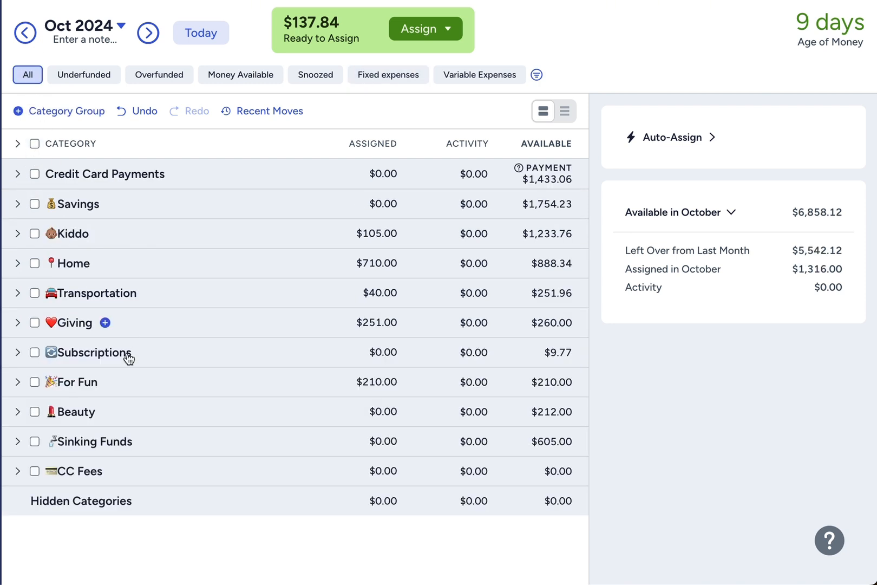
{"action": "left_click", "coordinate": [18, 441]}
{"action": "scroll", "coordinate": [195, 509], "scroll_direction": "down", "scroll_amount": 1}
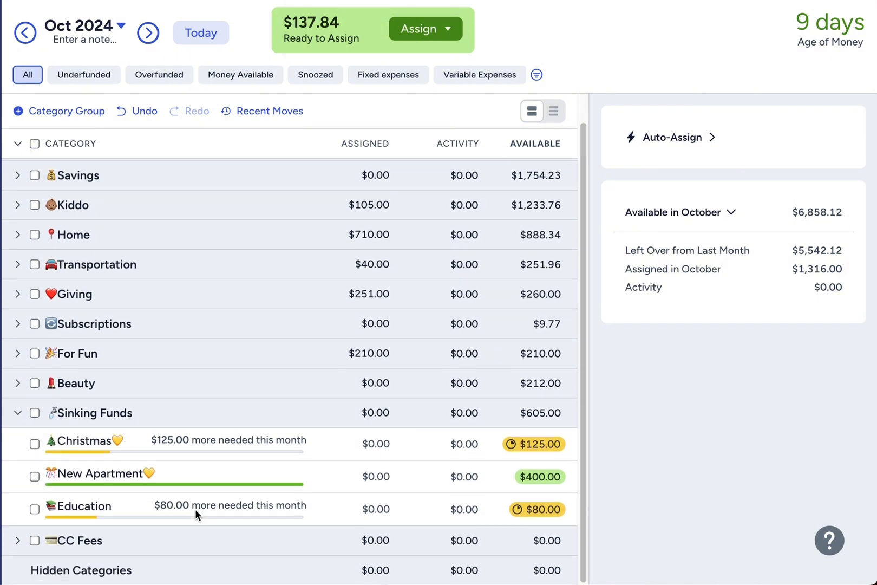
{"action": "left_click", "coordinate": [344, 440]}
{"action": "left_click", "coordinate": [376, 445]}
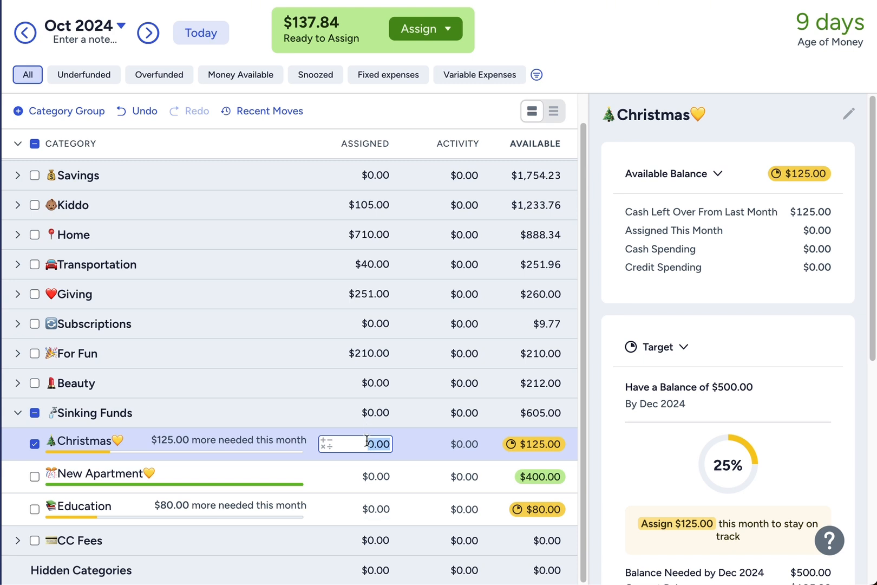
{"action": "type", "text": "125.00"}
{"action": "key", "text": "Return"}
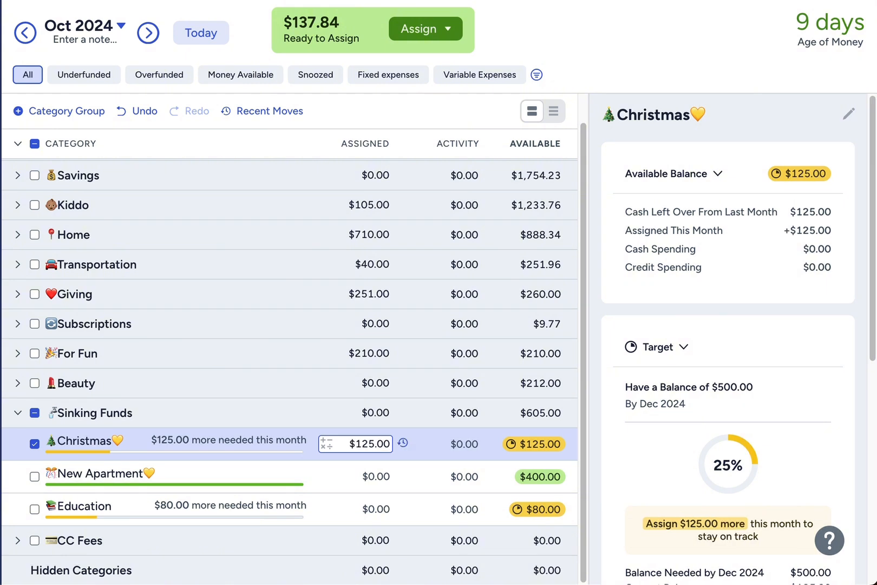
{"action": "left_click", "coordinate": [35, 444]}
{"action": "left_click", "coordinate": [18, 414]}
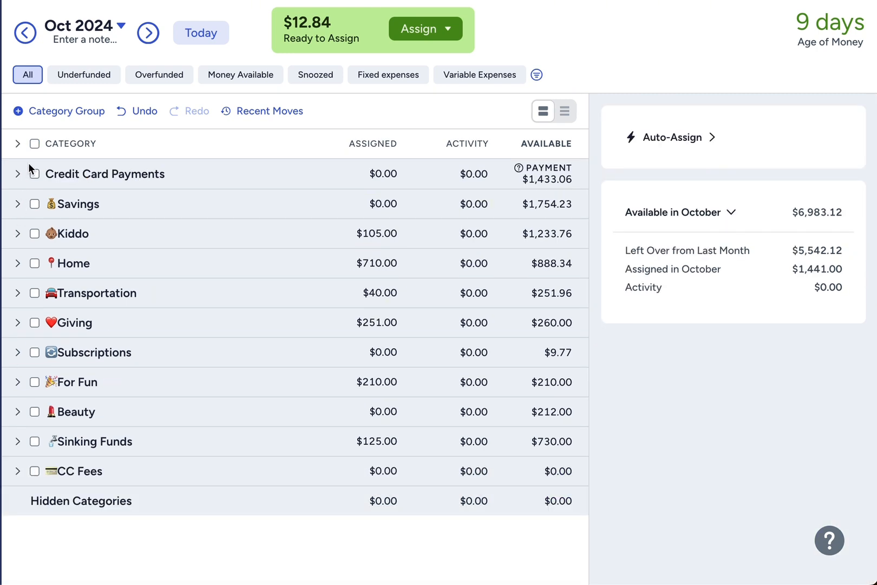
- Move $754.23 from One Month Ahead in Savings to Ready to Assign in the October budget
{"action": "left_click", "coordinate": [18, 203]}
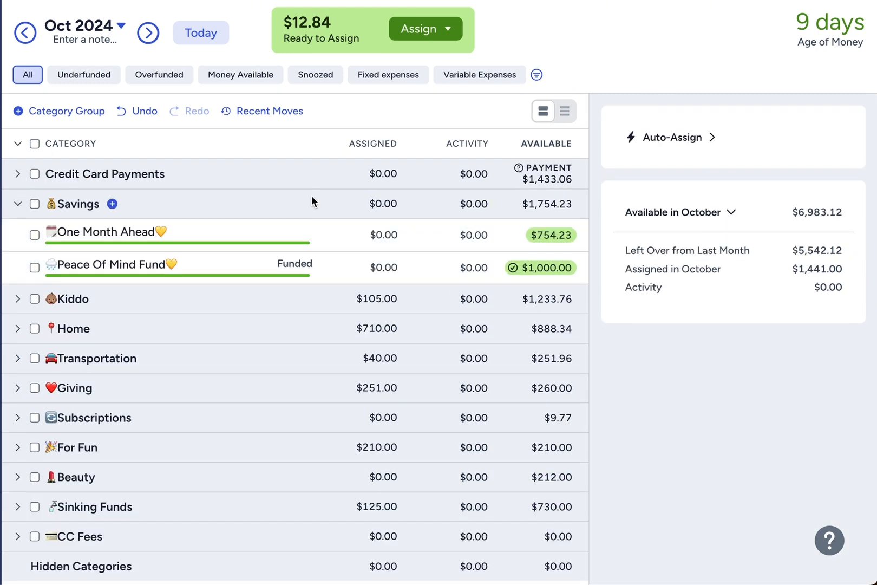
{"action": "left_click", "coordinate": [541, 236]}
{"action": "left_click", "coordinate": [575, 352]}
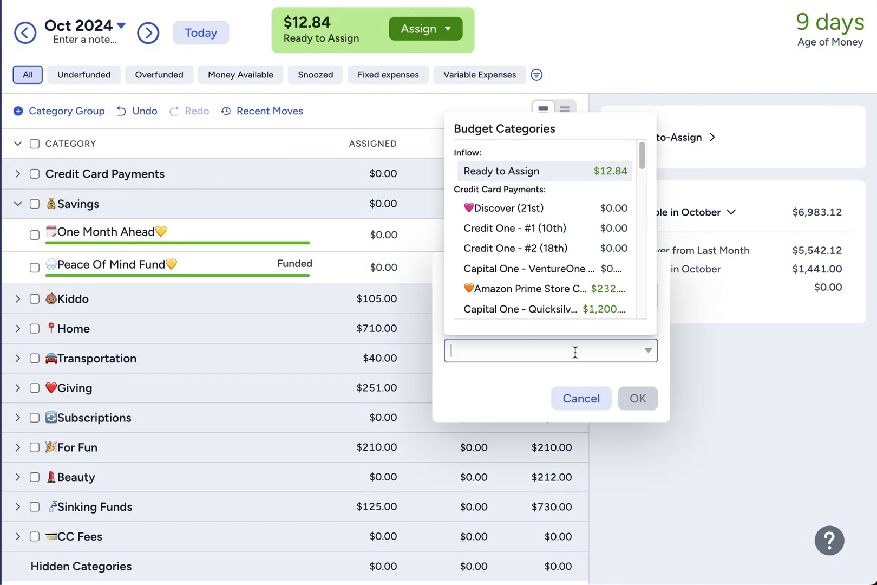
{"action": "left_click", "coordinate": [553, 172]}
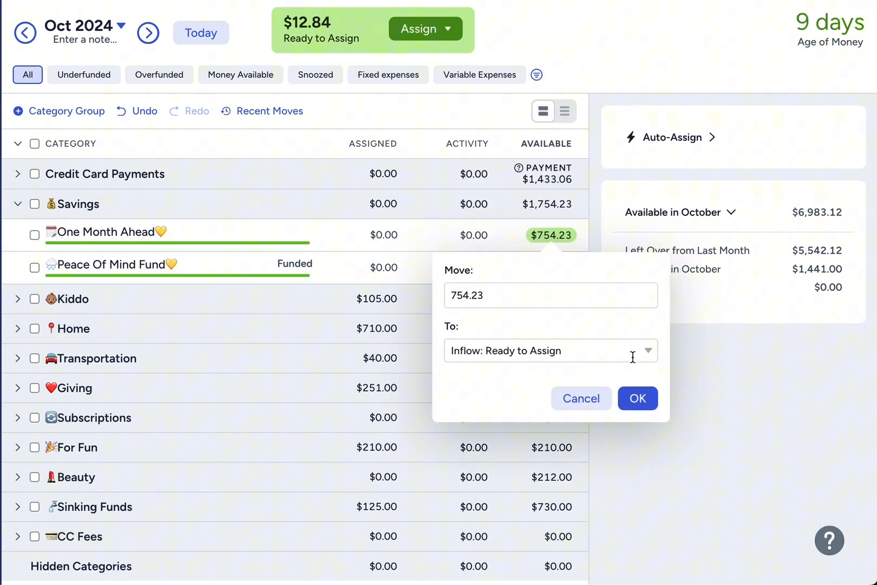
{"action": "left_click", "coordinate": [639, 399]}
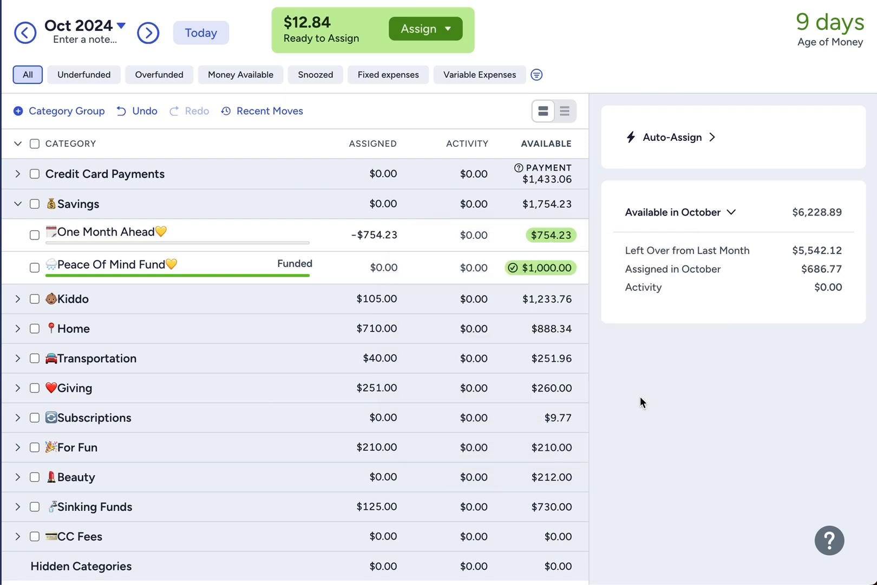
- Check One Month Ahead's September assignment and reverse the October move by adding $754.23 to its October assigned amount
{"action": "left_click", "coordinate": [25, 36]}
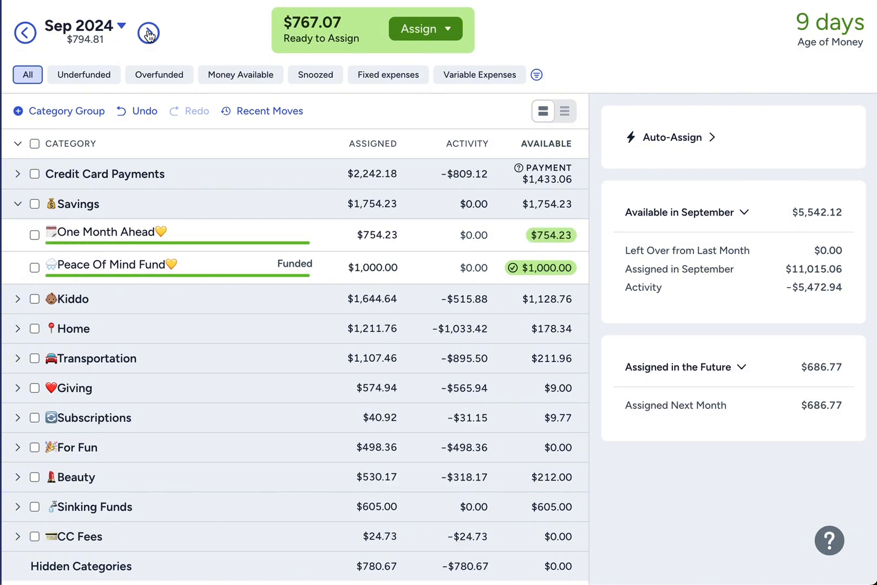
{"action": "left_click", "coordinate": [386, 235]}
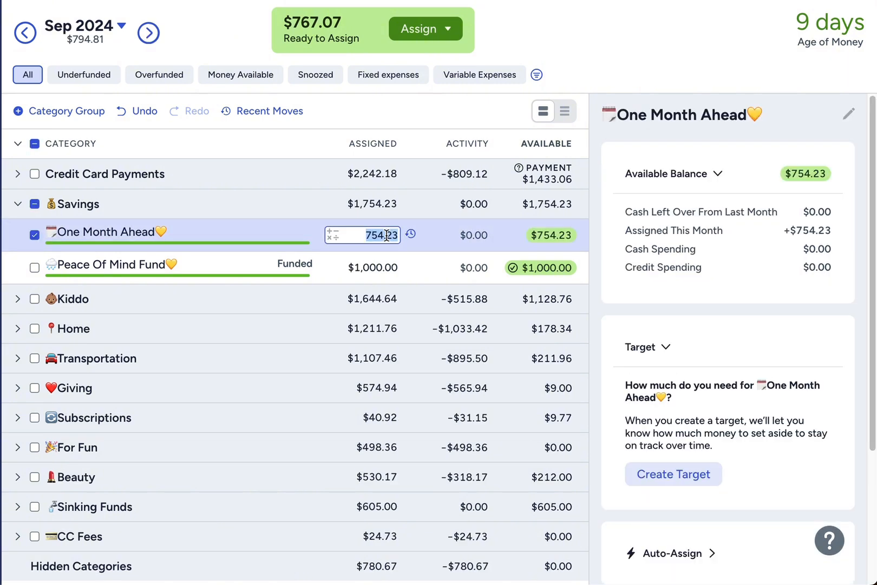
{"action": "left_click", "coordinate": [151, 39]}
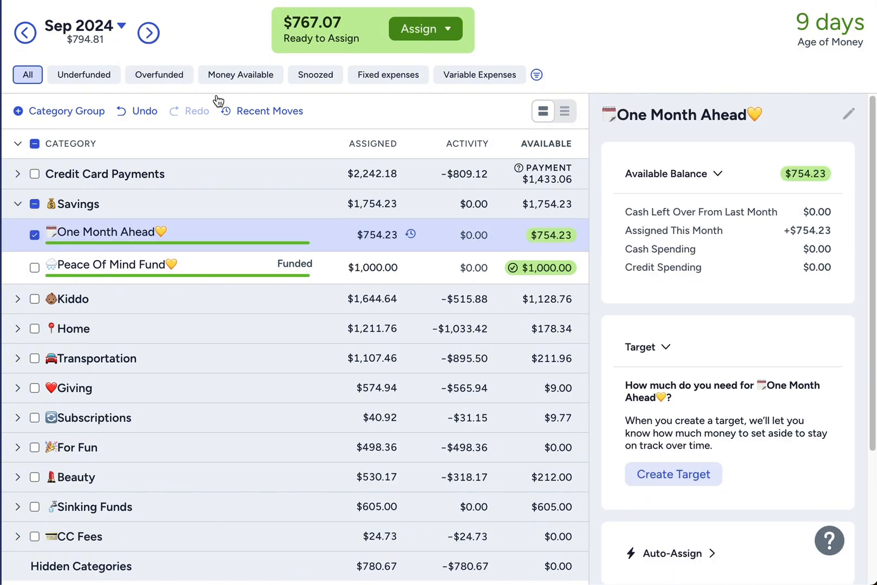
{"action": "left_click", "coordinate": [379, 236]}
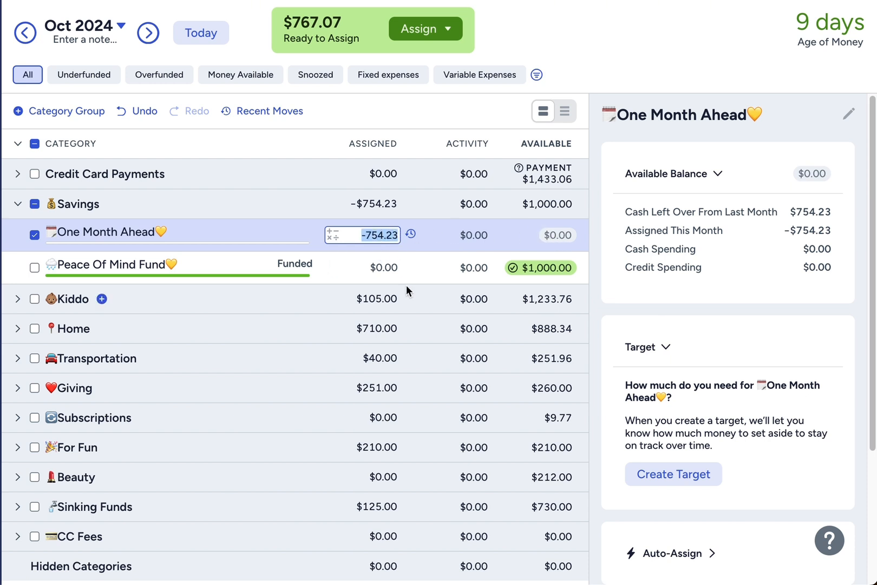
{"action": "key", "text": "Right"}
{"action": "type", "text": "+"}
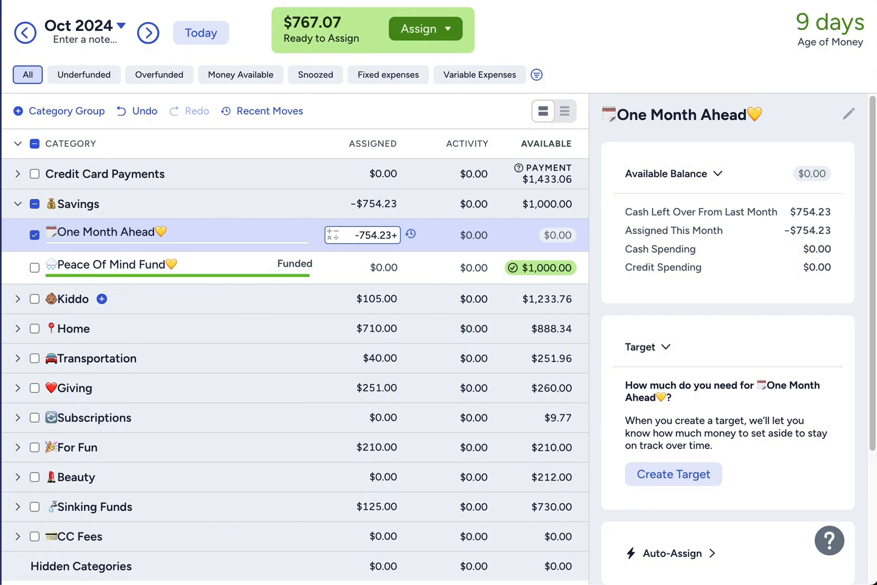
{"action": "type", "text": "754.23+"}
{"action": "key", "text": "Return"}
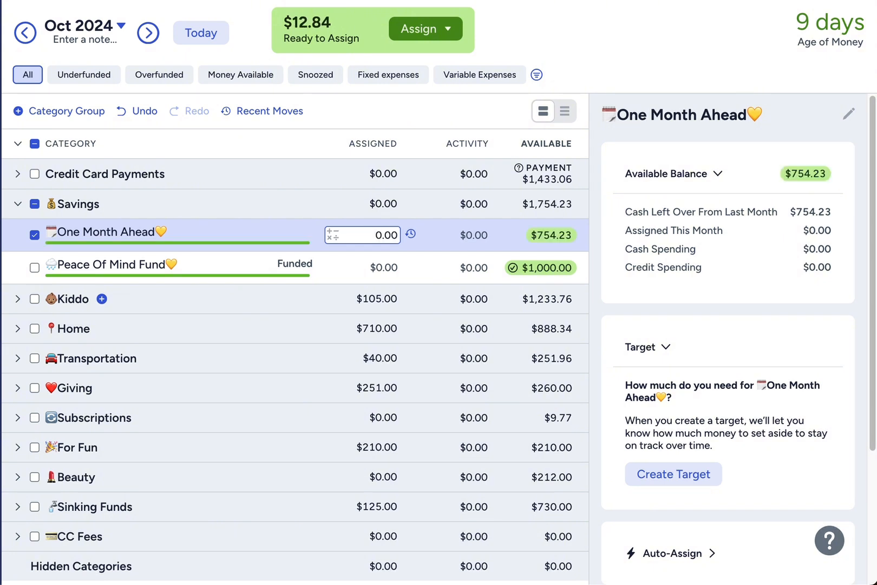
- Clear One Month Ahead's assigned amount to $0.00 in September 2024, deselect it and collapse the Savings group
{"action": "left_click", "coordinate": [25, 33]}
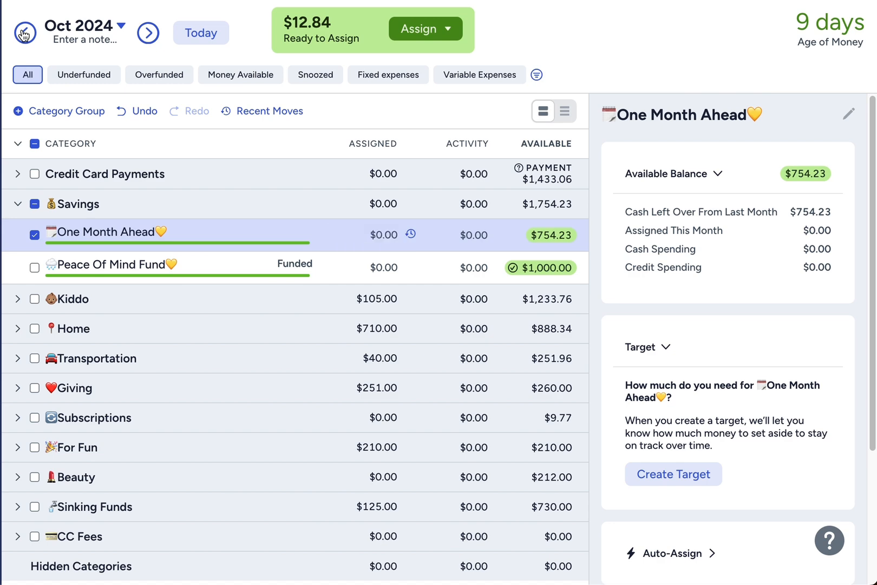
{"action": "left_click", "coordinate": [373, 235]}
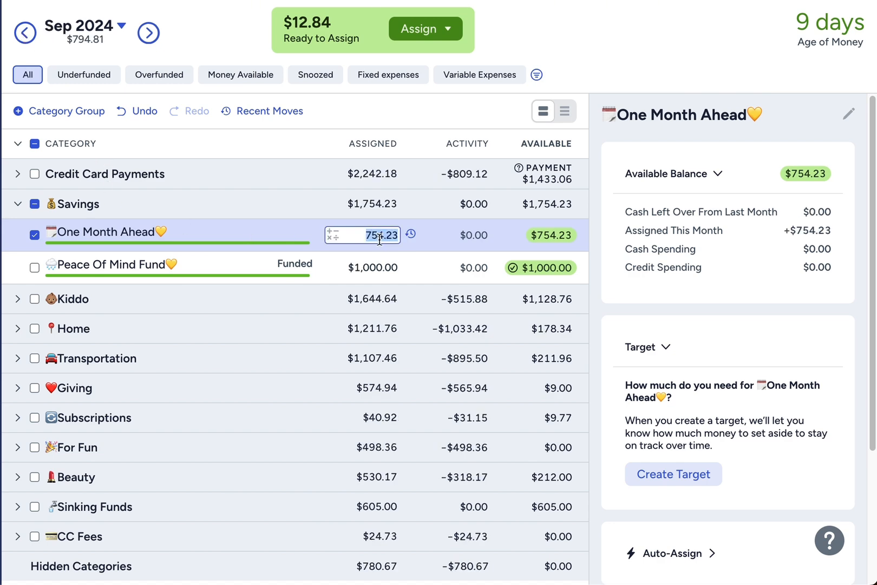
{"action": "key", "text": "BackSpace"}
{"action": "key", "text": "Return"}
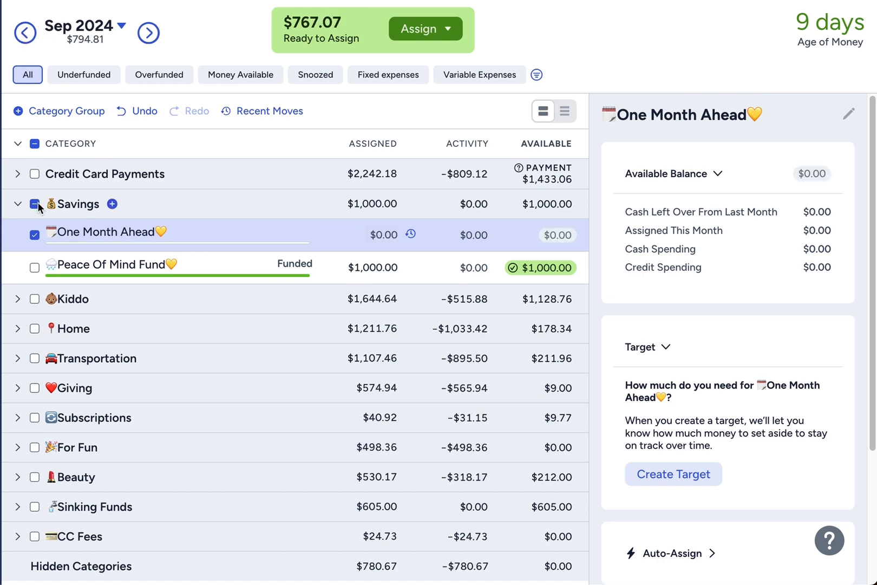
{"action": "left_click", "coordinate": [34, 204]}
{"action": "left_click", "coordinate": [18, 204]}
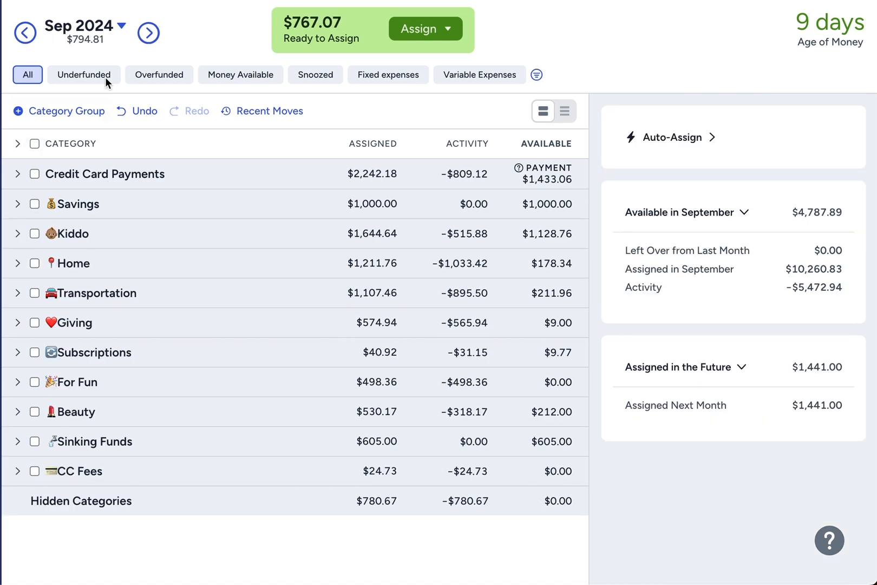
- Switch to October 2024's fixed expenses, assign $296.04 to Car Note in Transportation, deselect it and collapse the group
{"action": "left_click", "coordinate": [149, 33]}
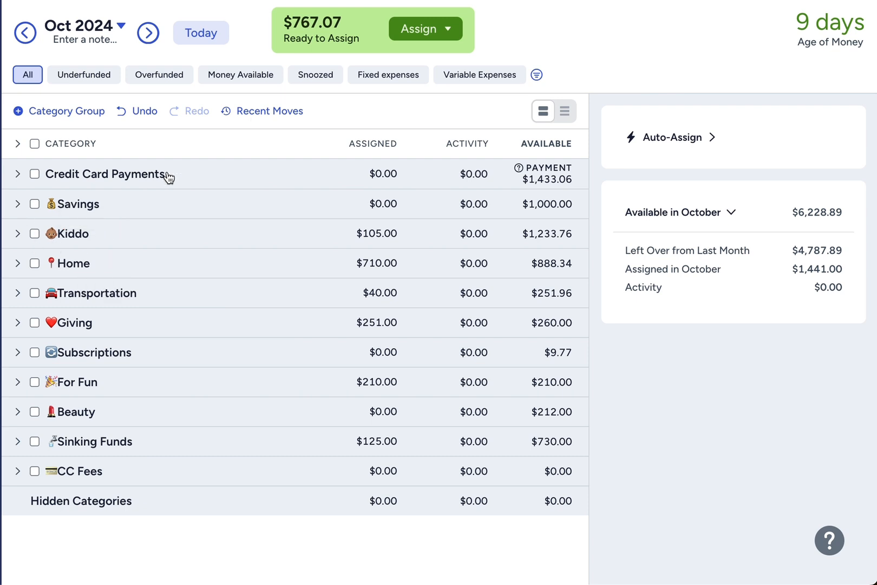
{"action": "left_click", "coordinate": [372, 81]}
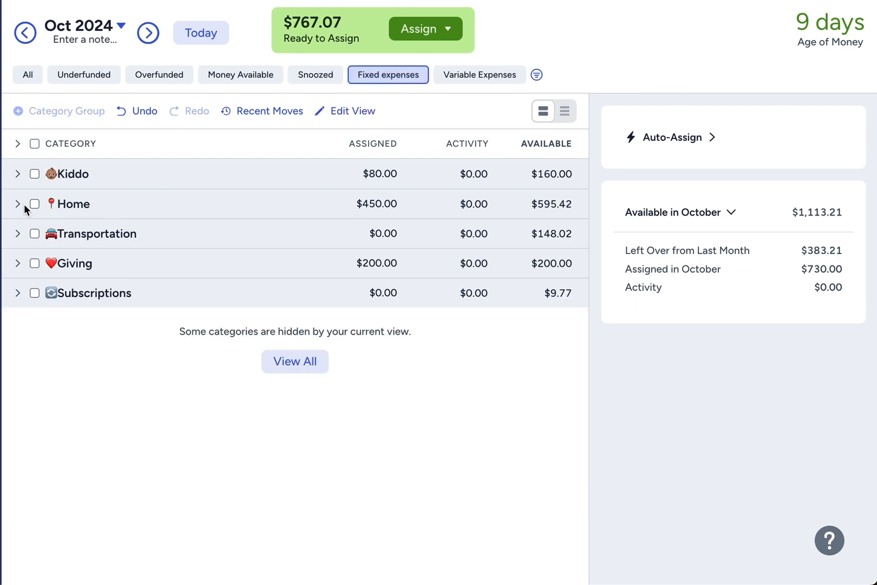
{"action": "left_click", "coordinate": [17, 233]}
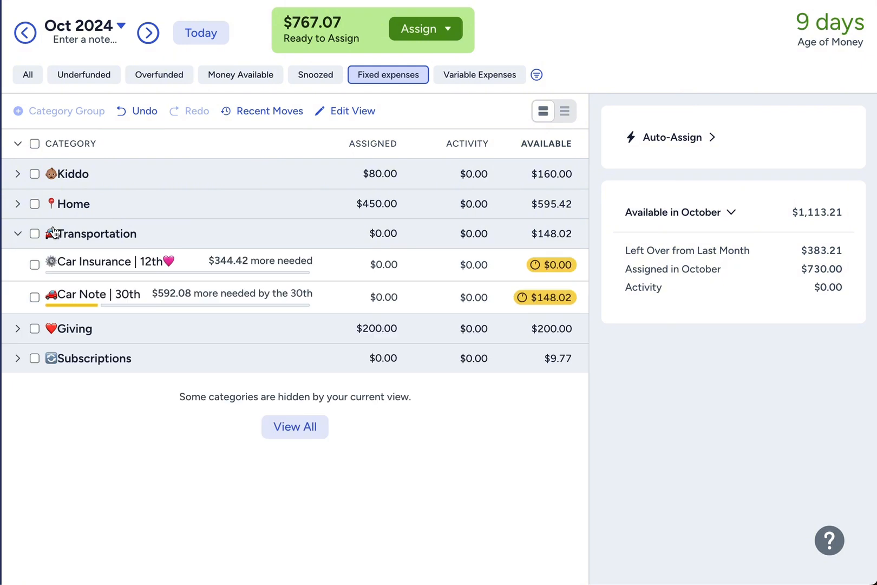
{"action": "left_click", "coordinate": [382, 299]}
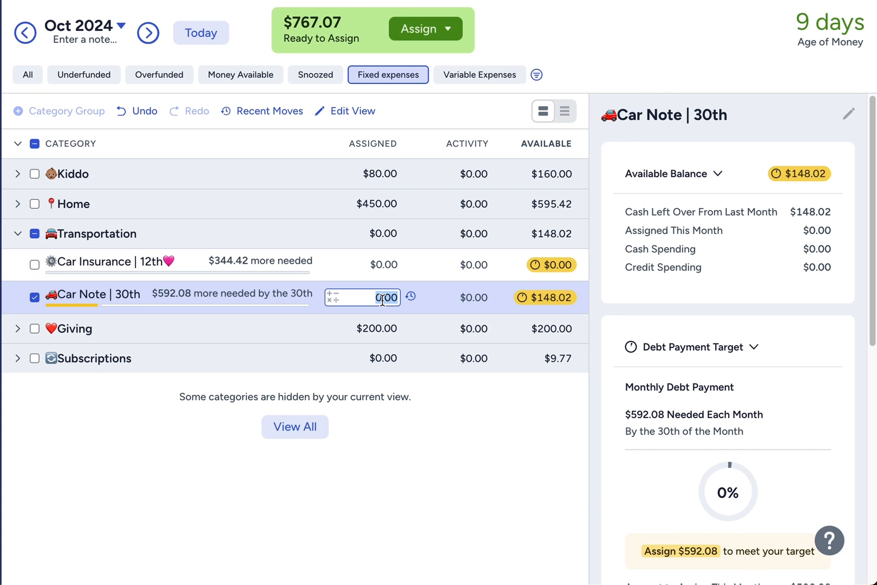
{"action": "type", "text": "296.04"}
{"action": "key", "text": "Return"}
{"action": "left_click", "coordinate": [247, 373]}
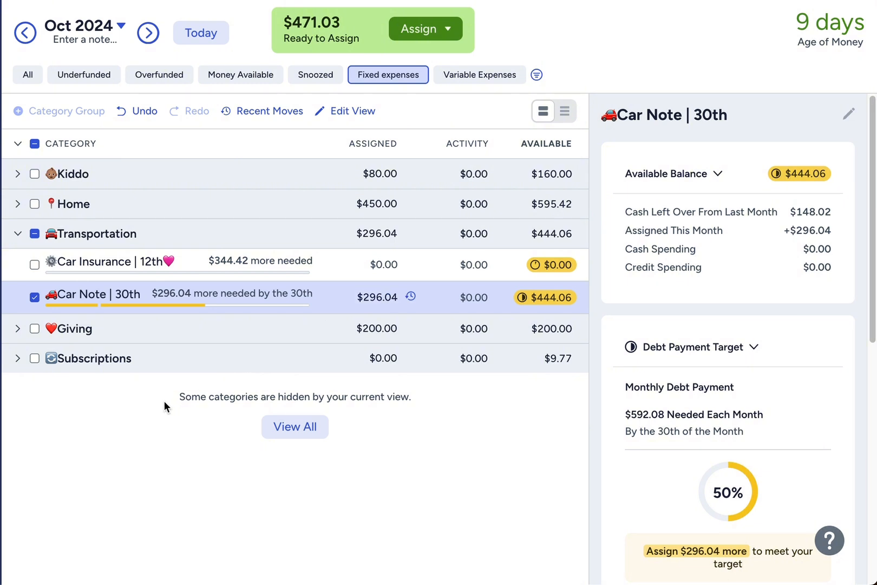
{"action": "left_click", "coordinate": [36, 299]}
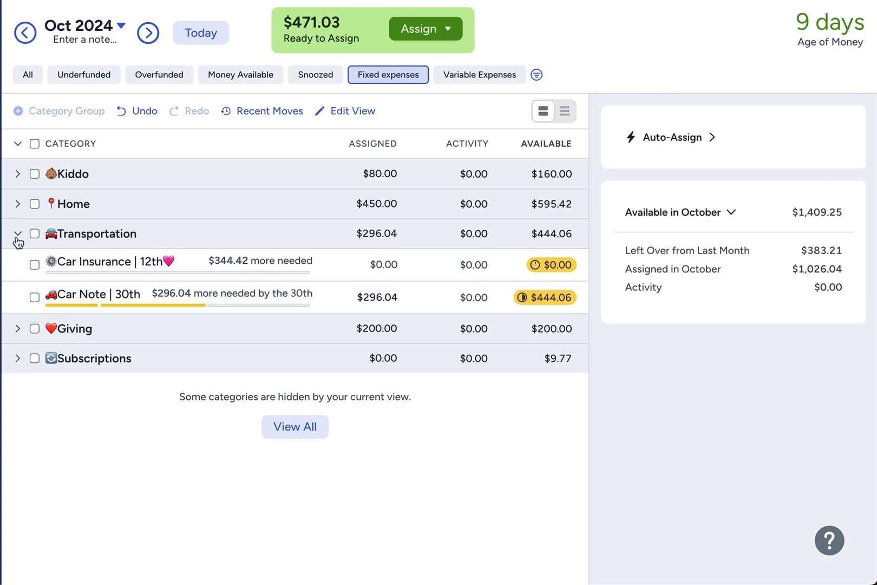
{"action": "left_click", "coordinate": [17, 237]}
- Show all October categories, assign $80.00 to Education in Sinking Funds, clear the selection and collapse the group
{"action": "left_click", "coordinate": [27, 76]}
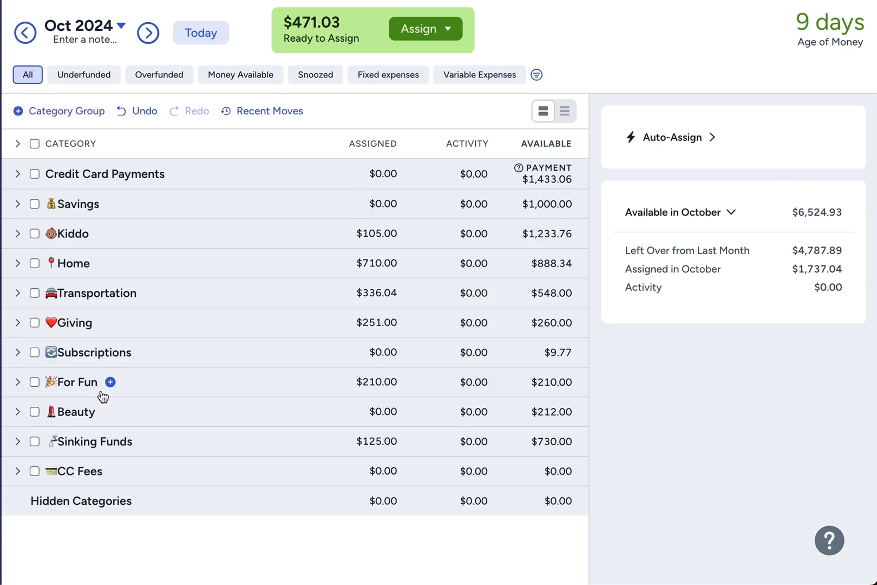
{"action": "left_click", "coordinate": [17, 441]}
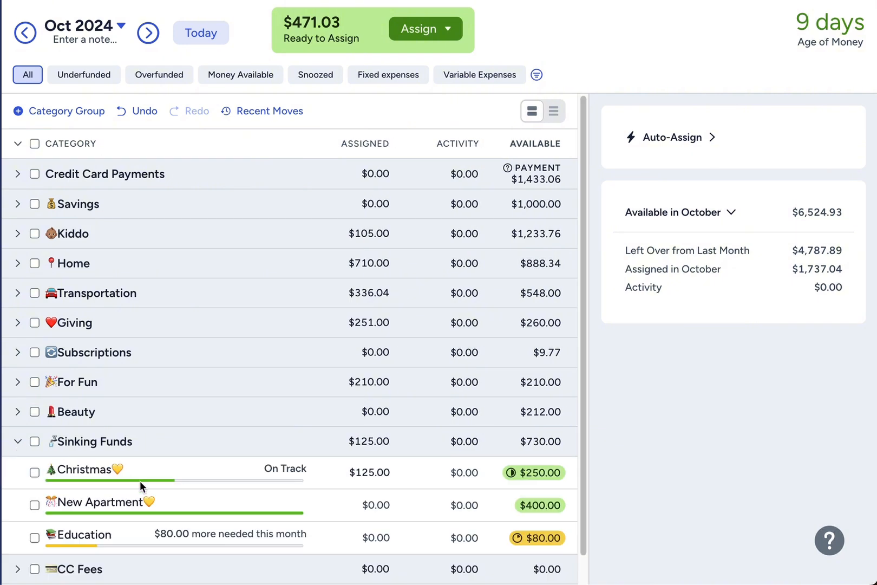
{"action": "scroll", "coordinate": [313, 471], "scroll_direction": "down", "scroll_amount": 1}
{"action": "left_click", "coordinate": [374, 506]}
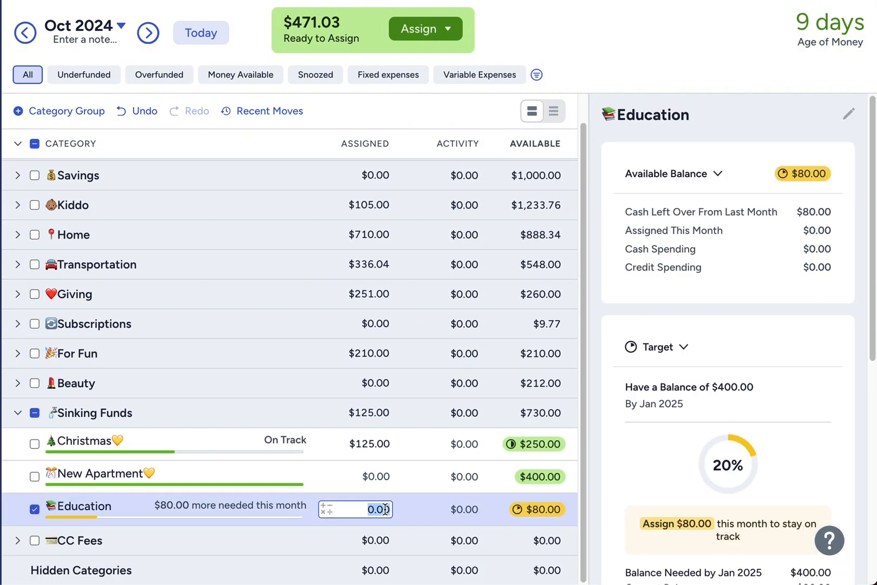
{"action": "type", "text": "80"}
{"action": "key", "text": "Return"}
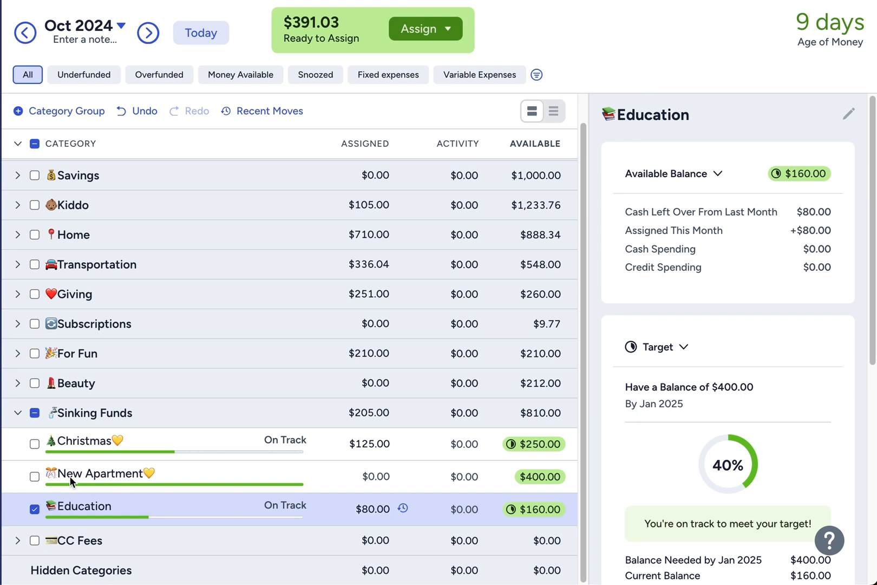
{"action": "left_click", "coordinate": [36, 413]}
{"action": "left_click", "coordinate": [17, 414]}
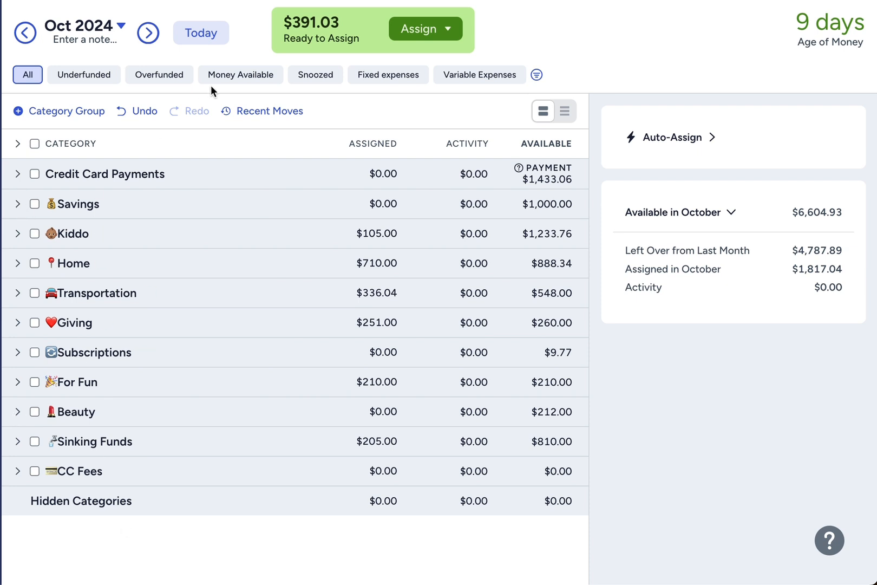
- Filter to fixed expenses and add $160 to Daycare's assigned amount in Kiddo, leaving the group deselected and collapsed
{"action": "left_click", "coordinate": [384, 78]}
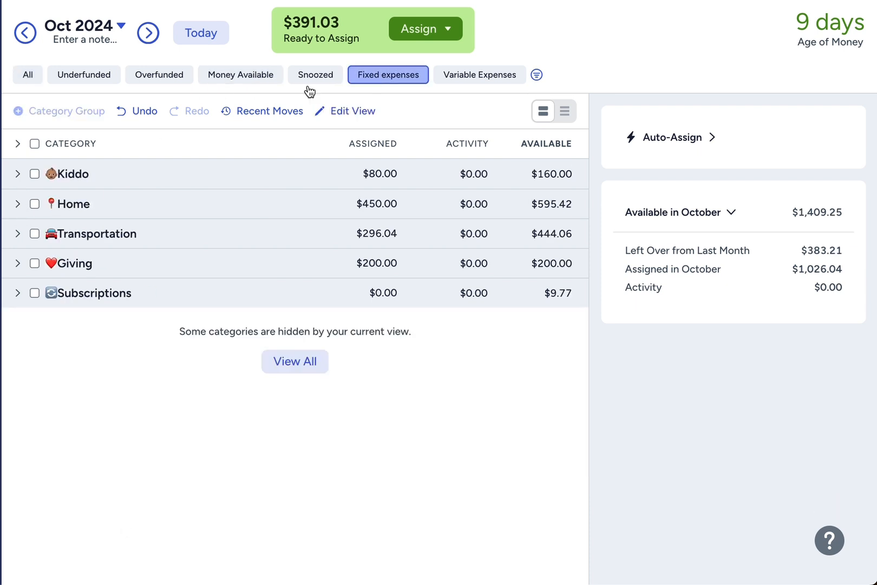
{"action": "left_click", "coordinate": [18, 175]}
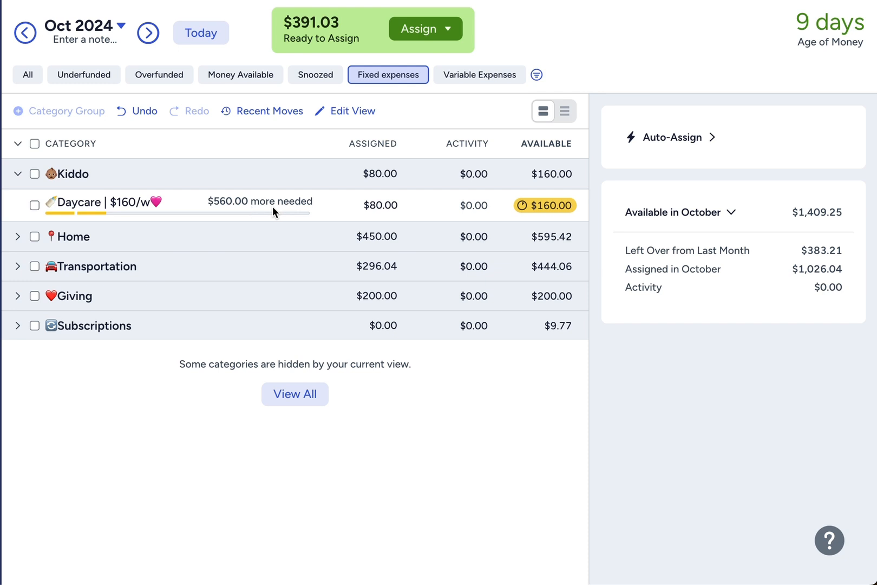
{"action": "left_click", "coordinate": [398, 207]}
{"action": "left_click", "coordinate": [399, 207]}
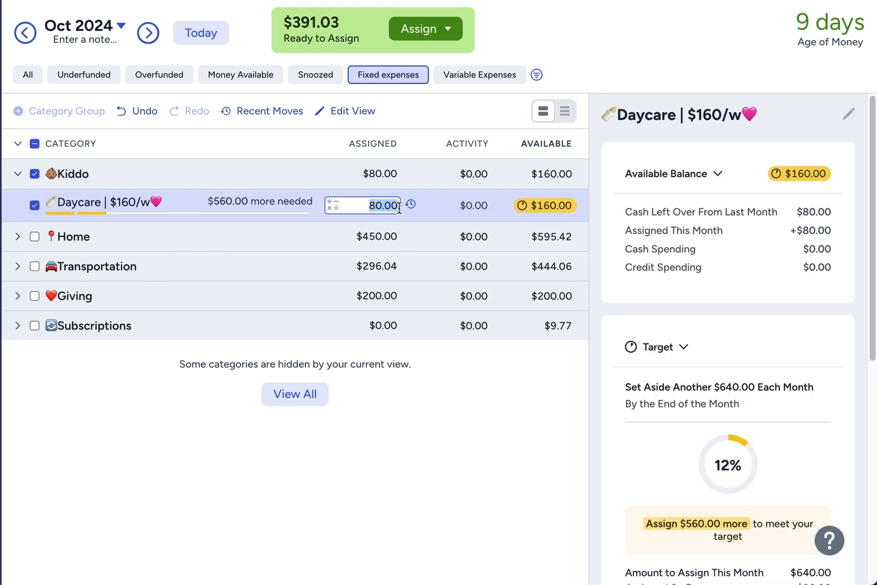
{"action": "left_click", "coordinate": [399, 207]}
{"action": "type", "text": "+160"}
{"action": "key", "text": "Return"}
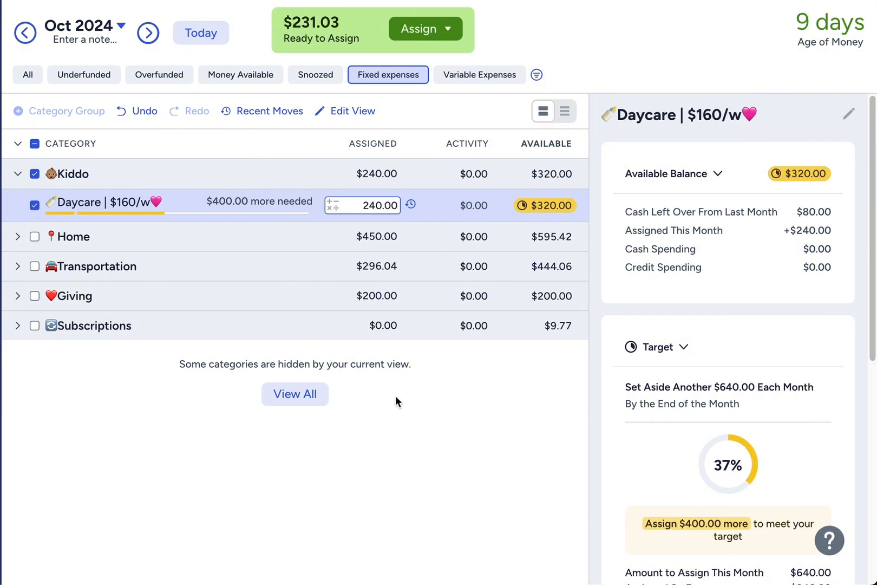
{"action": "left_click", "coordinate": [392, 454]}
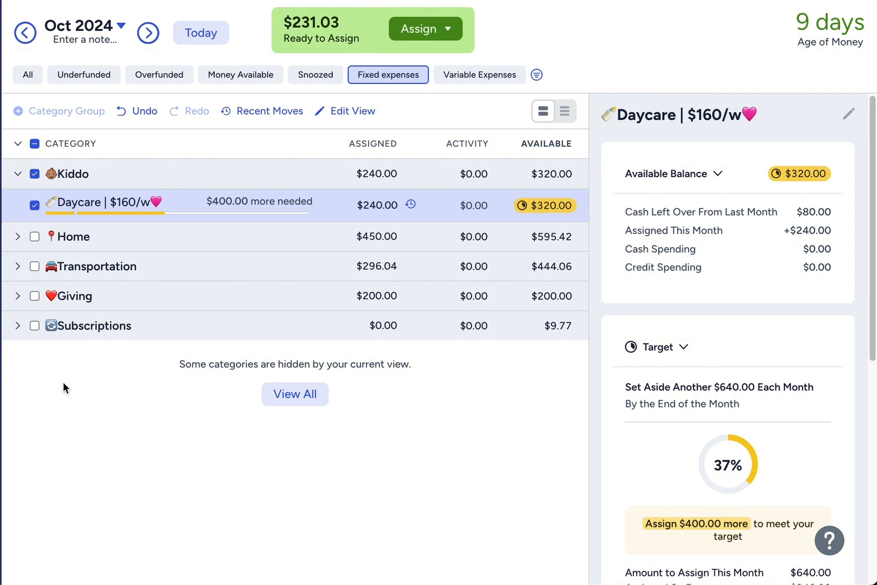
{"action": "left_click", "coordinate": [35, 204]}
{"action": "left_click", "coordinate": [18, 174]}
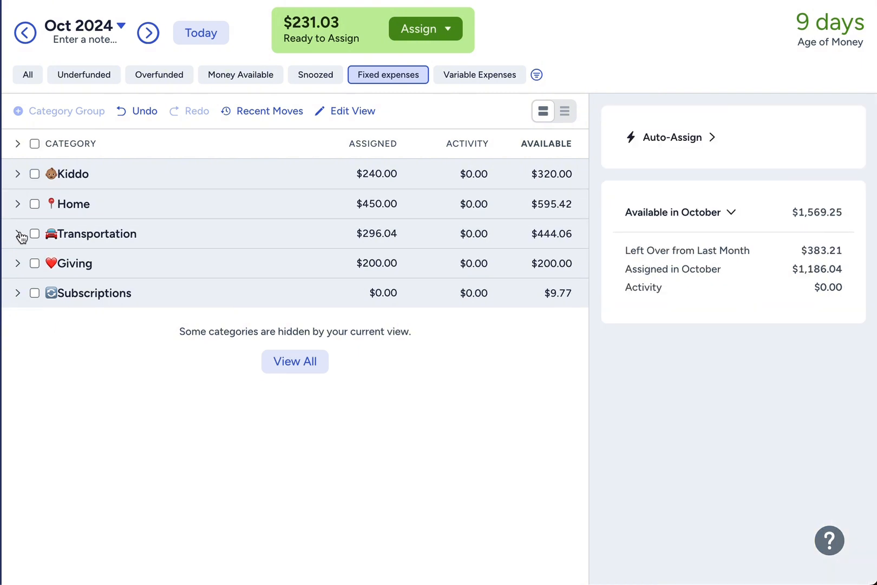
- Check the Transportation categories, add $200 to Partner's assigned amount in Giving, and collapse both groups
{"action": "left_click", "coordinate": [19, 233]}
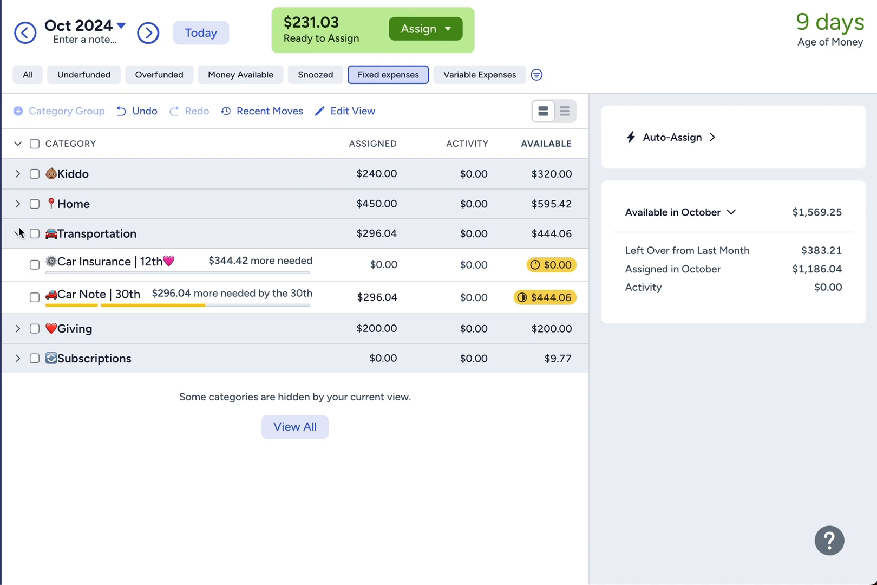
{"action": "left_click", "coordinate": [18, 234]}
{"action": "left_click", "coordinate": [17, 264]}
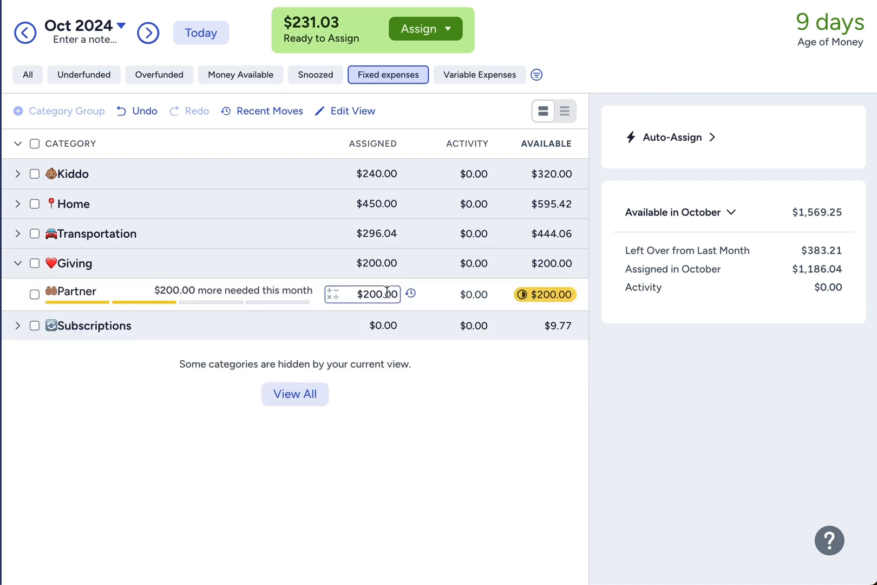
{"action": "left_click", "coordinate": [398, 297]}
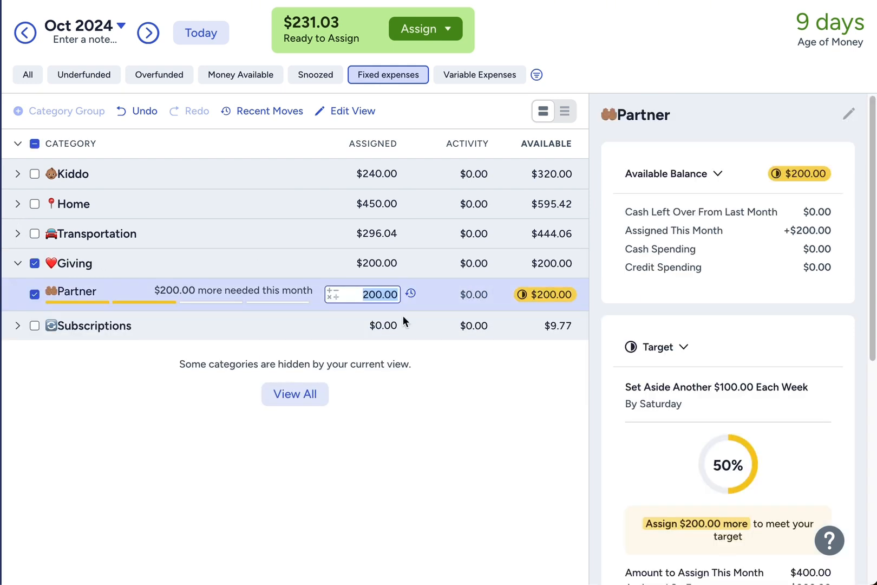
{"action": "key", "text": "Right"}
{"action": "type", "text": "+200"}
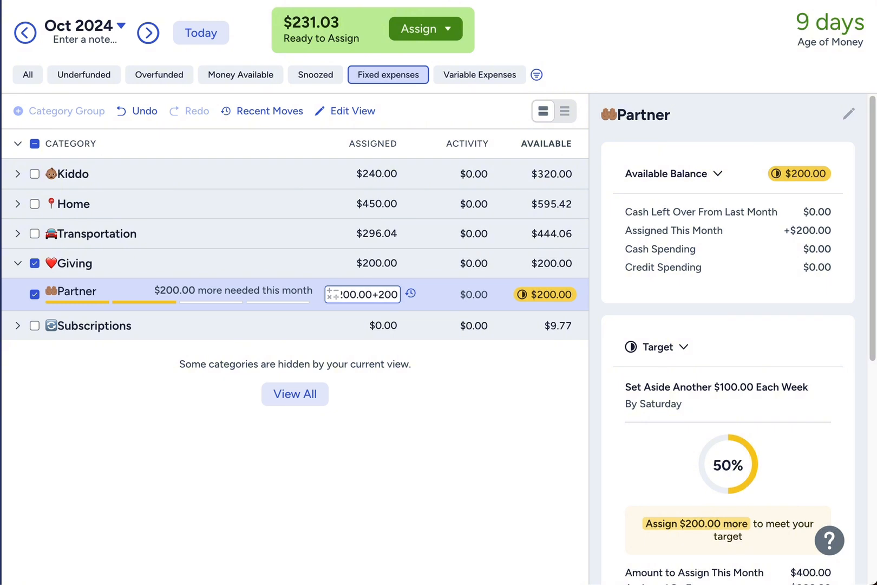
{"action": "key", "text": "Return"}
{"action": "left_click", "coordinate": [33, 294]}
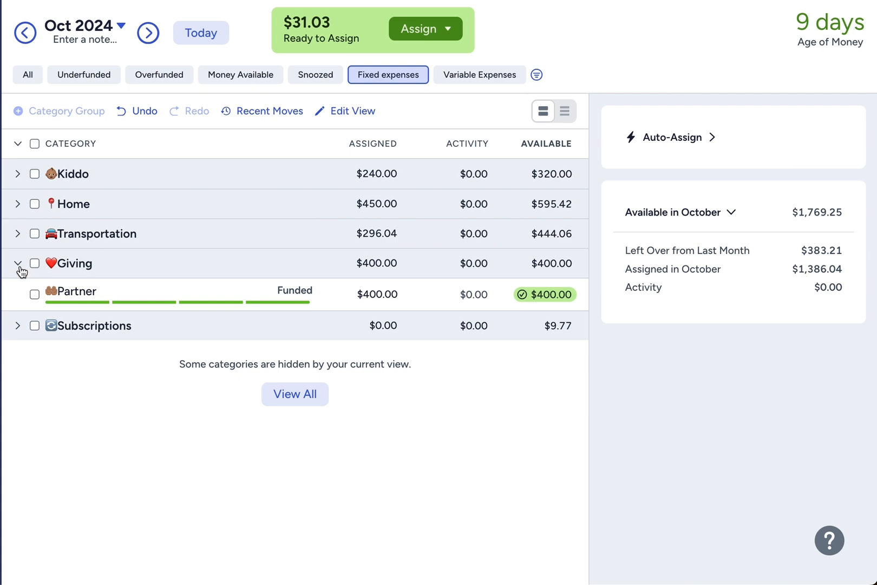
{"action": "left_click", "coordinate": [19, 264]}
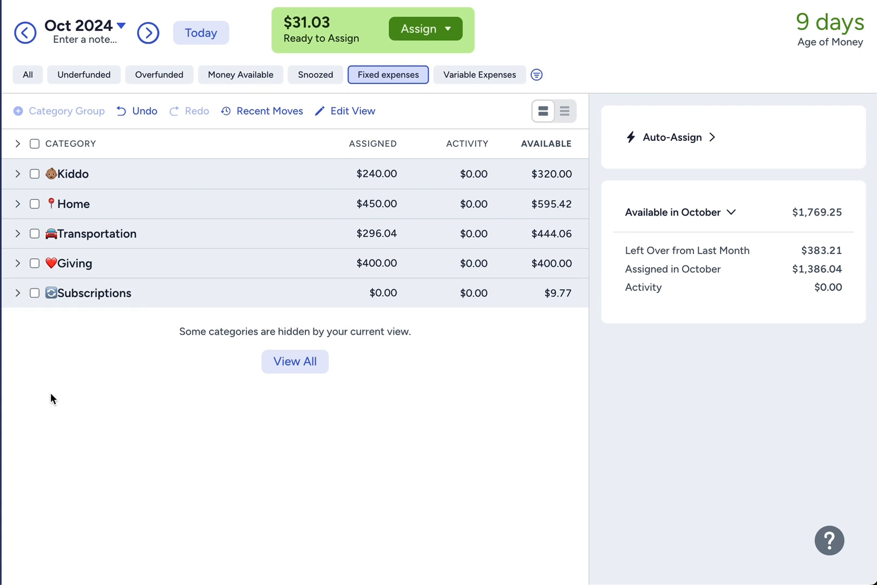
- Expand Subscriptions among the fixed expenses and assign $15.11 to Amazon Prime
{"action": "left_click", "coordinate": [17, 295]}
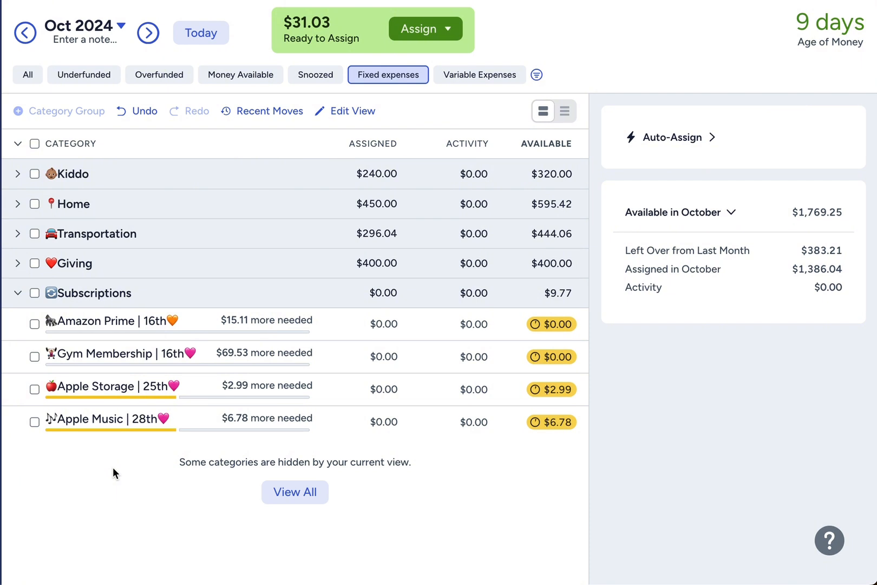
{"action": "left_click", "coordinate": [380, 388]}
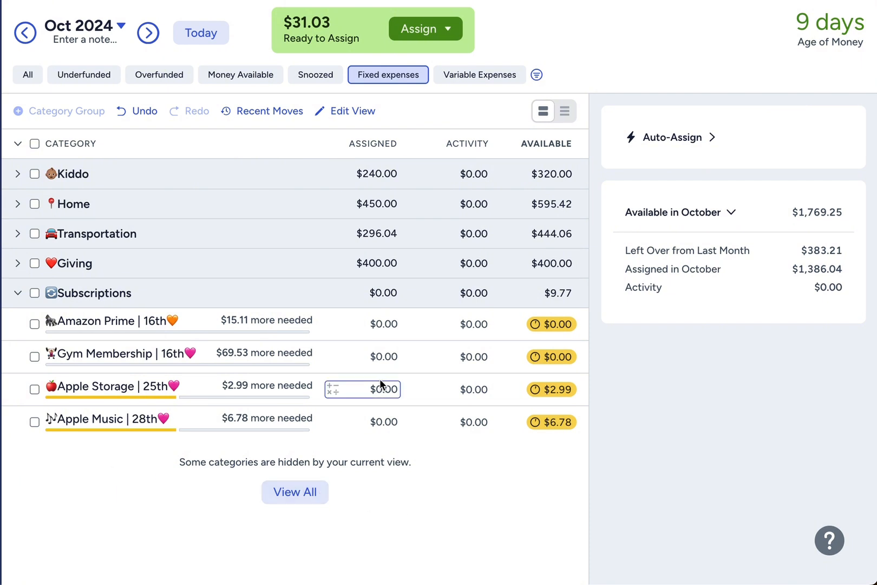
{"action": "left_click", "coordinate": [387, 323]}
{"action": "left_click", "coordinate": [388, 323]}
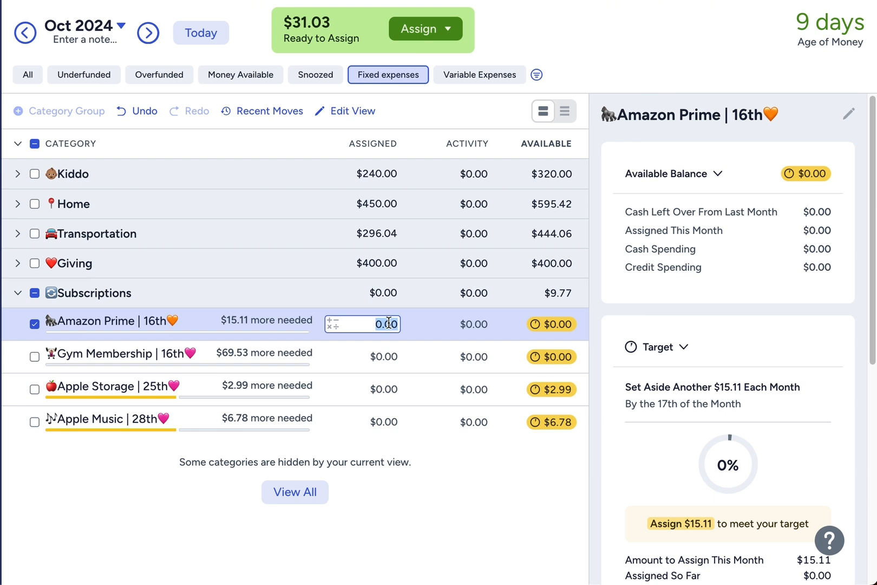
{"action": "type", "text": "15.11"}
- Assign $2.99 to Apple Storage and $6.78 to Apple Music in Subscriptions
{"action": "left_click", "coordinate": [381, 387]}
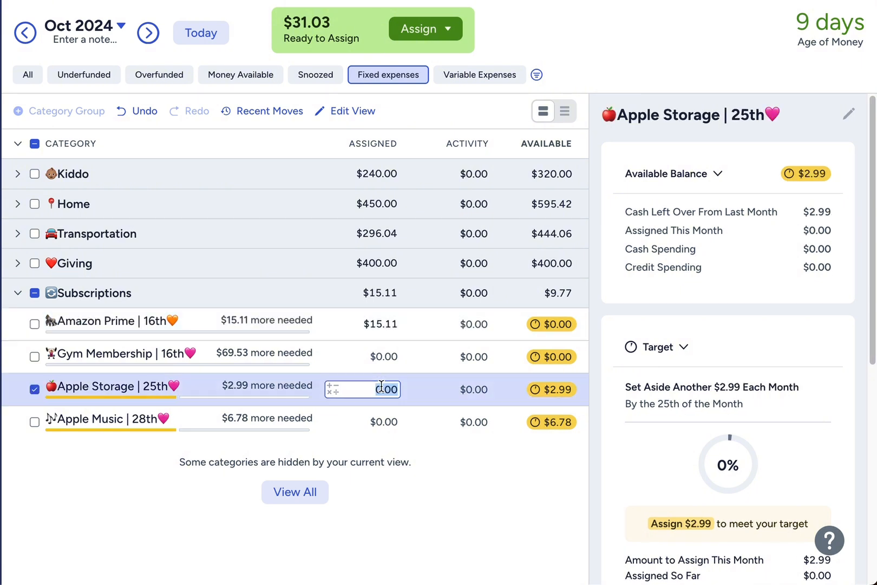
{"action": "type", "text": "2.99"}
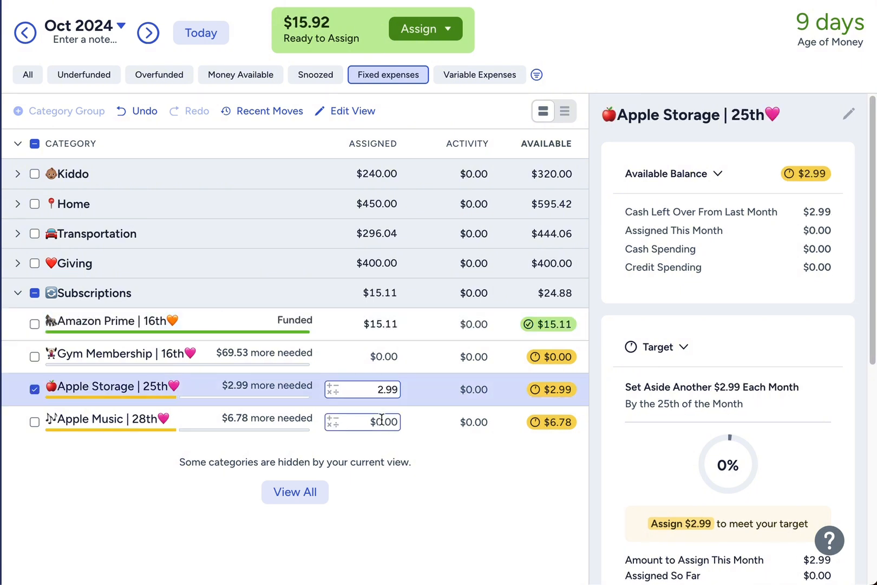
{"action": "left_click", "coordinate": [382, 421]}
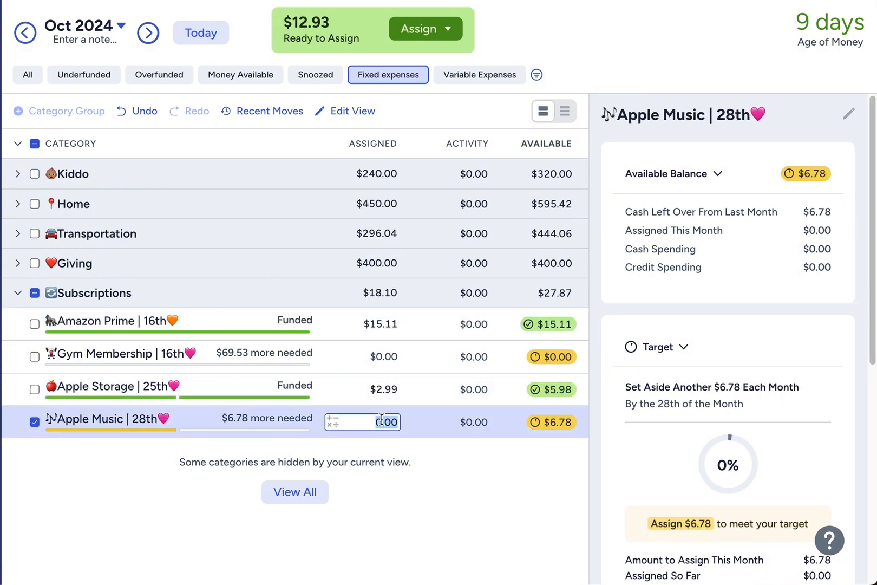
{"action": "type", "text": "6.78"}
{"action": "key", "text": "Return"}
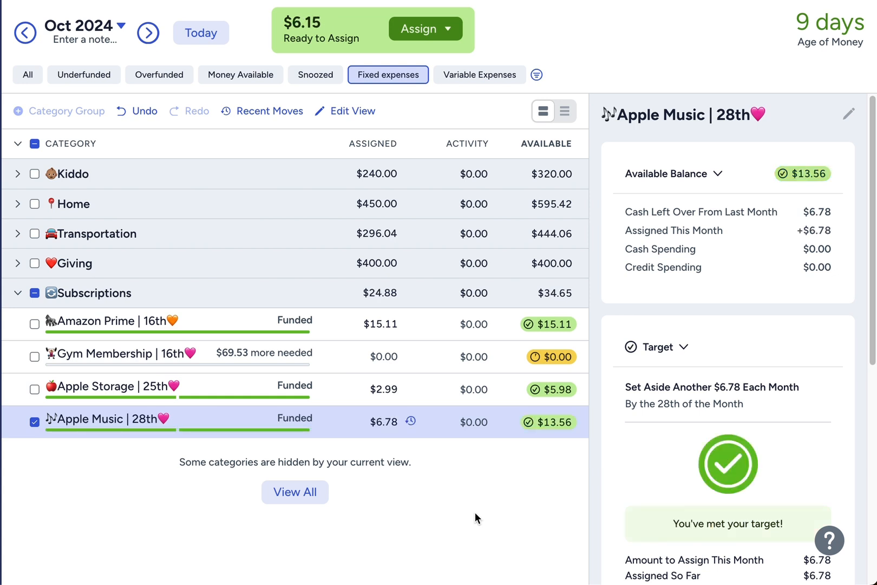
- Assign the last $6.15 to Gym Membership, deselect and collapse Subscriptions, and show all October categories
{"action": "left_click", "coordinate": [389, 357]}
{"action": "left_click", "coordinate": [389, 359]}
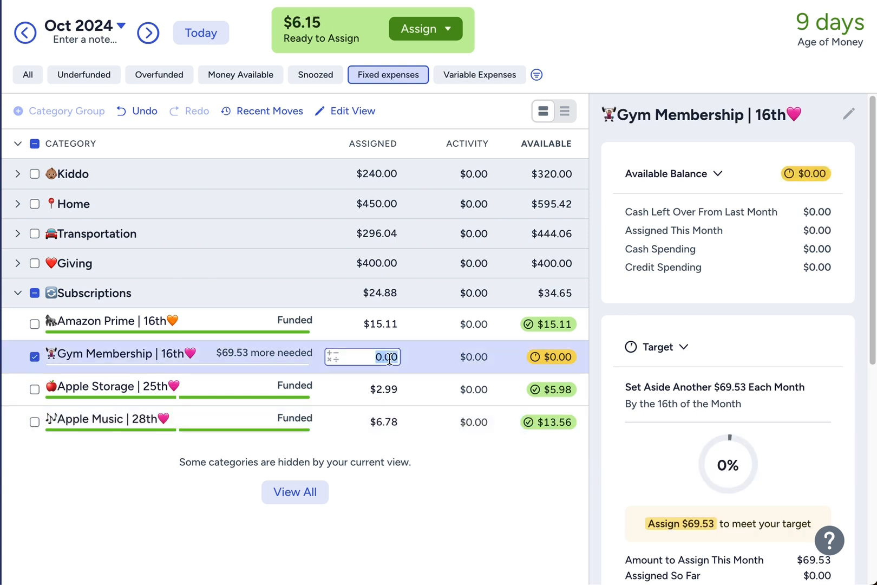
{"action": "type", "text": "6.15"}
{"action": "key", "text": "Return"}
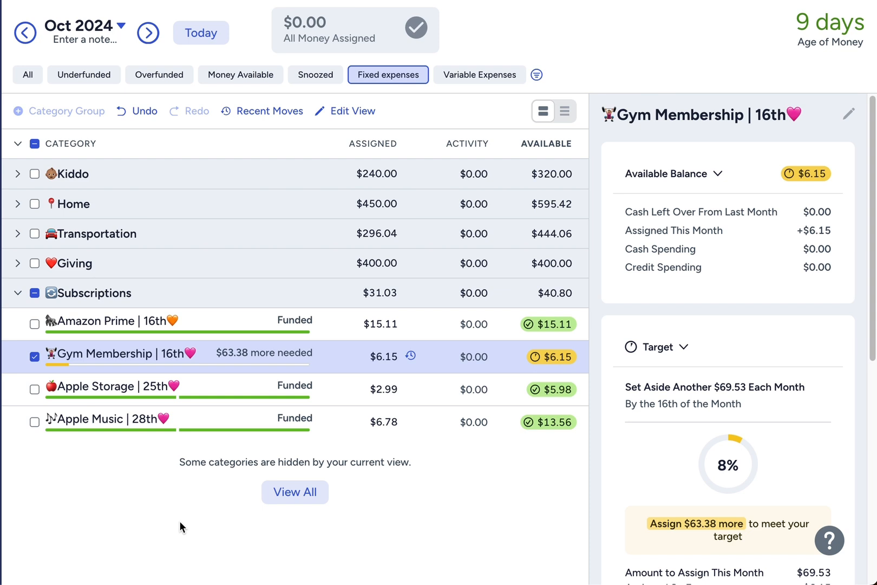
{"action": "left_click", "coordinate": [35, 294]}
{"action": "left_click", "coordinate": [19, 296]}
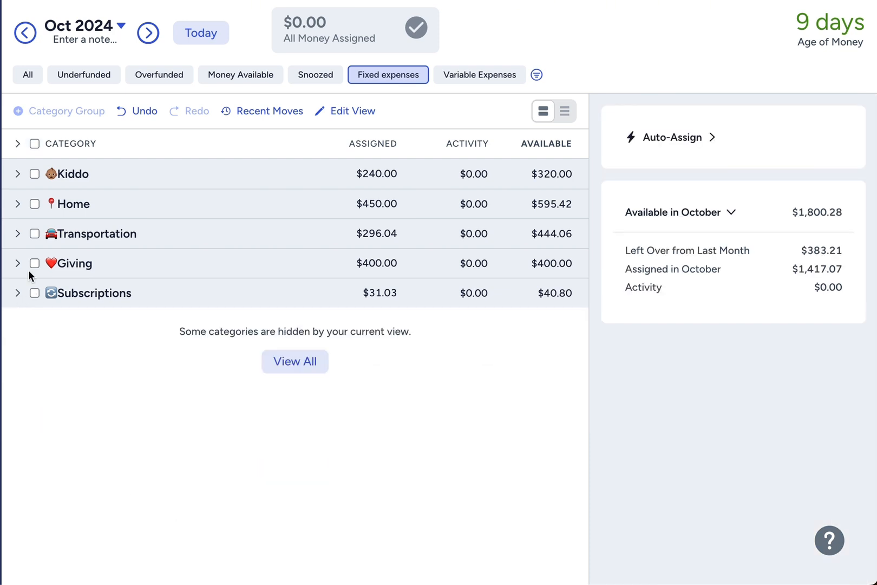
{"action": "left_click", "coordinate": [28, 76]}
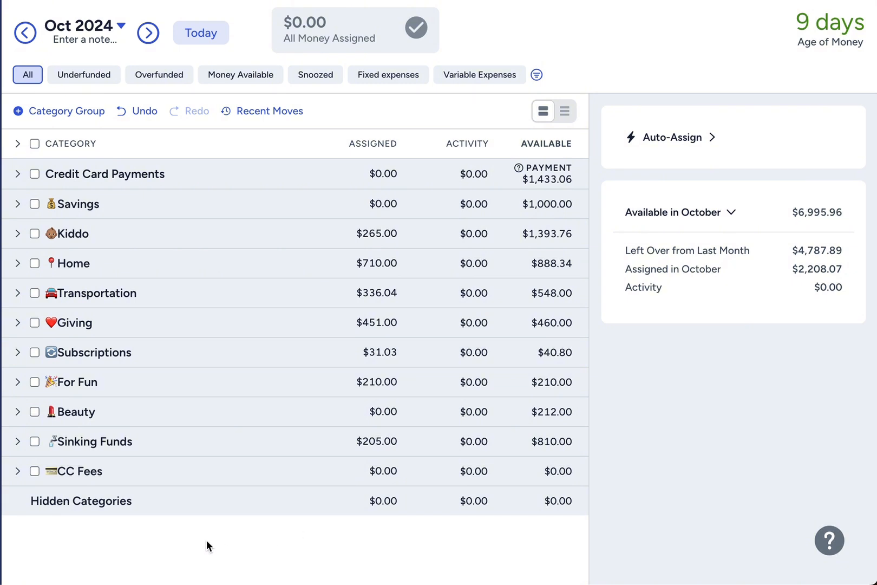